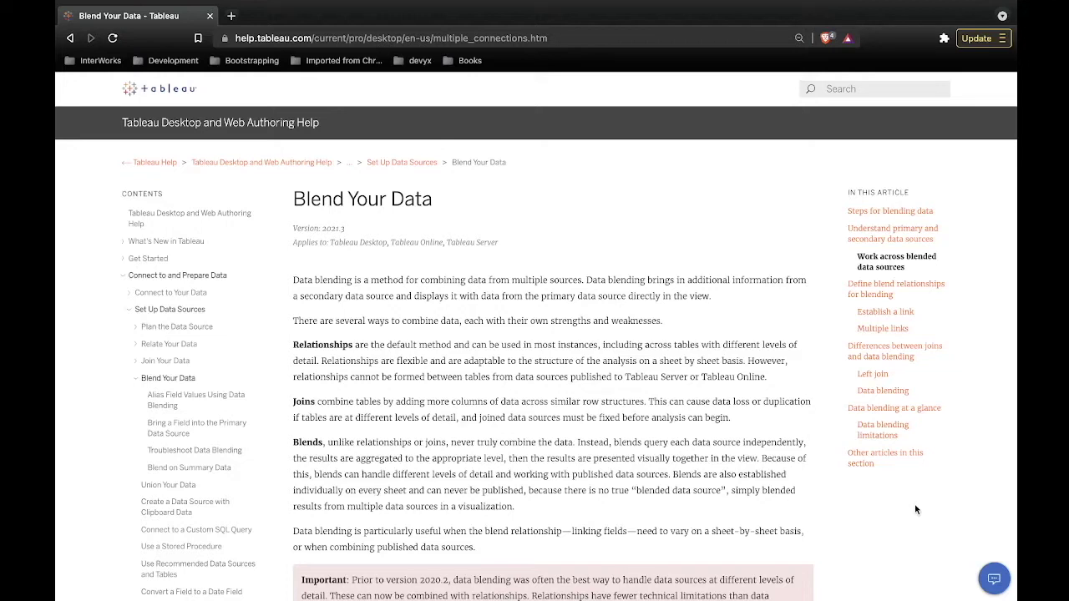
# Read the introduction of the Blend Your Data help article, including the important note about relationships.
pyautogui.scroll(-1, 589, 470)
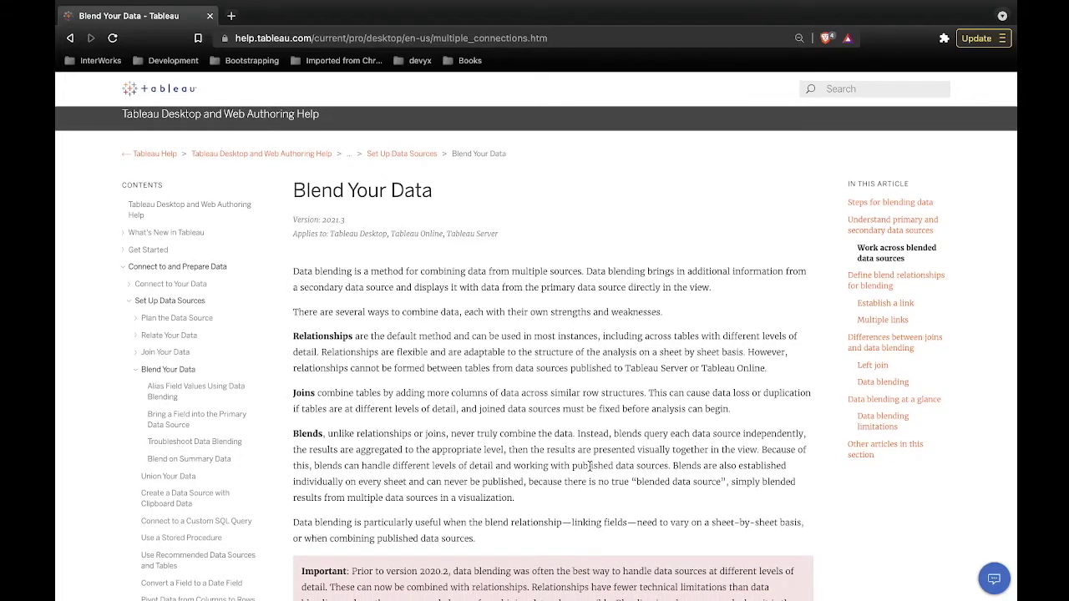
pyautogui.scroll(-3, 589, 466)
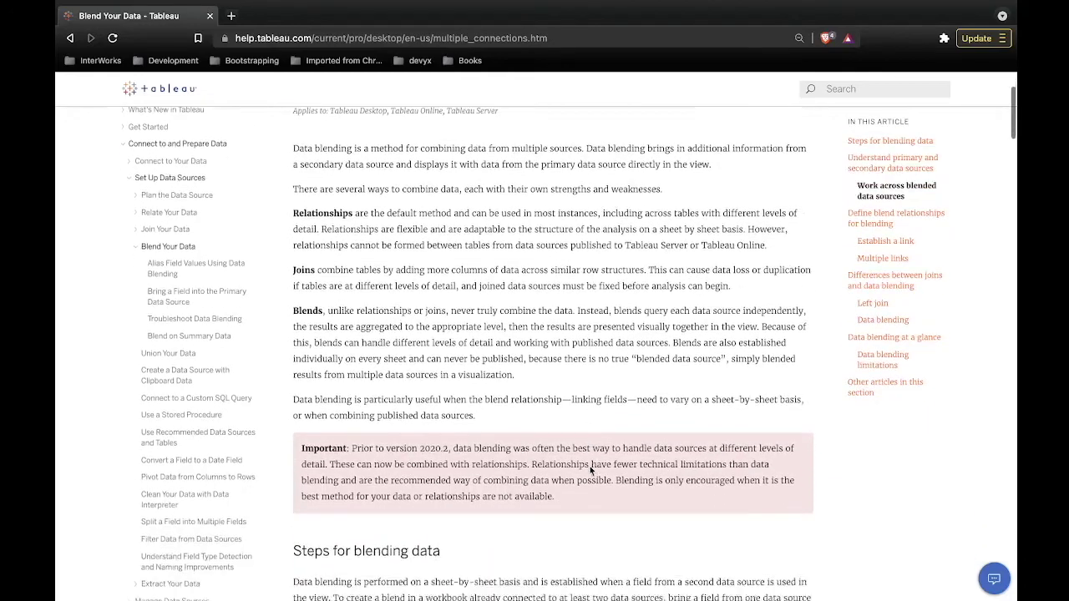
pyautogui.scroll(3, 589, 466)
# Switch to the Tableau workbook and compare the fields of v_prices_ewm, v_prices_ewm_max2min and v_prices_ewm_min2max.
pyautogui.hotkey('ctrl', 'Right')
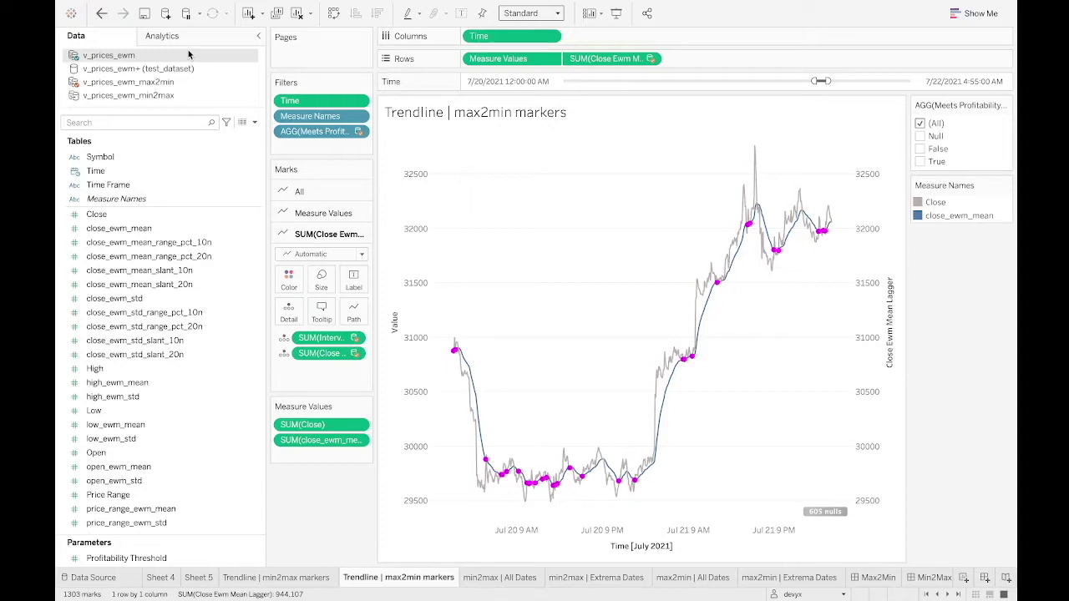
pyautogui.click(179, 83)
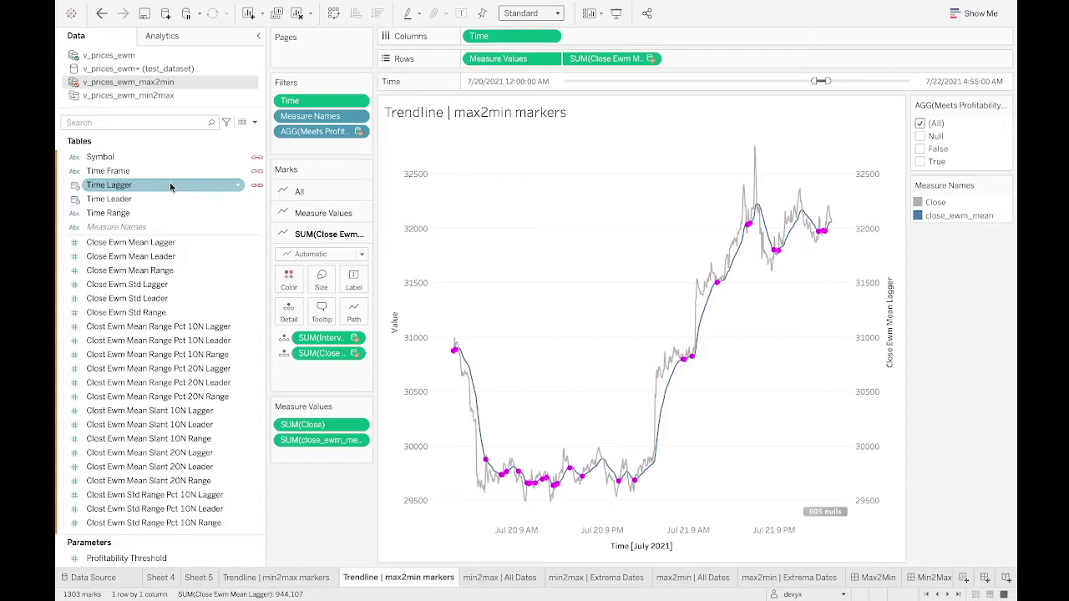
pyautogui.click(130, 55)
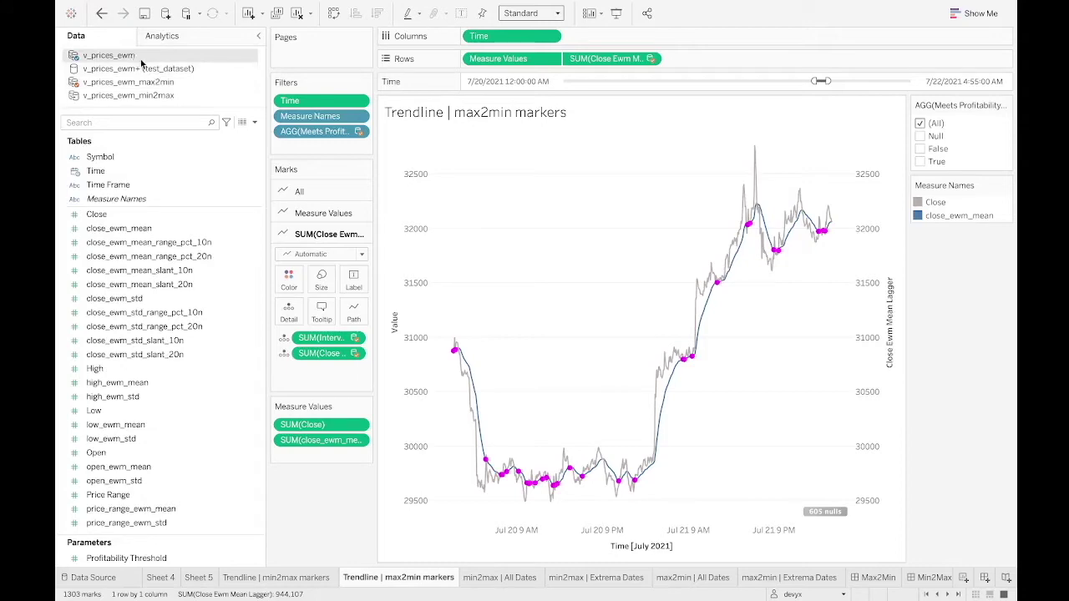
pyautogui.click(153, 83)
pyautogui.click(153, 95)
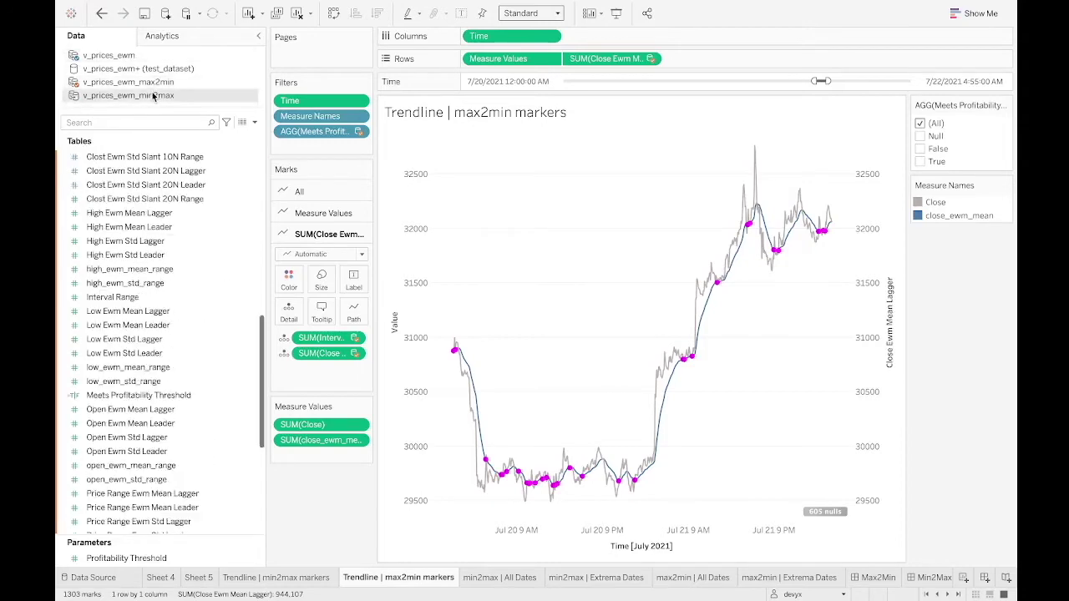
pyautogui.click(155, 83)
pyautogui.click(155, 96)
pyautogui.click(161, 84)
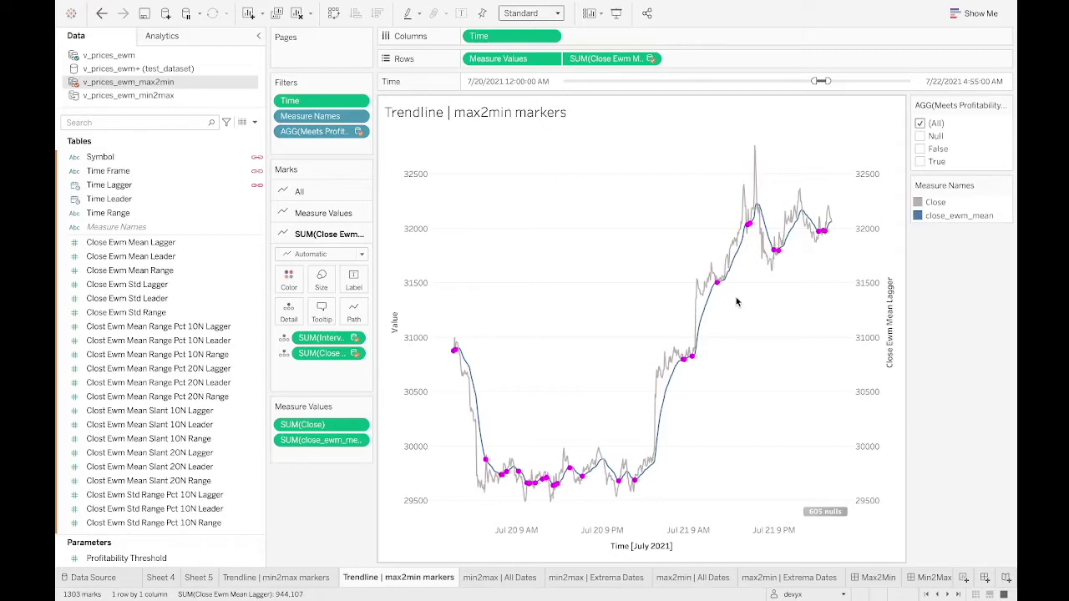
# Show a filter for the Symbol field of v_prices_ewm on the Trendline | max2min markers sheet.
pyautogui.click(135, 55)
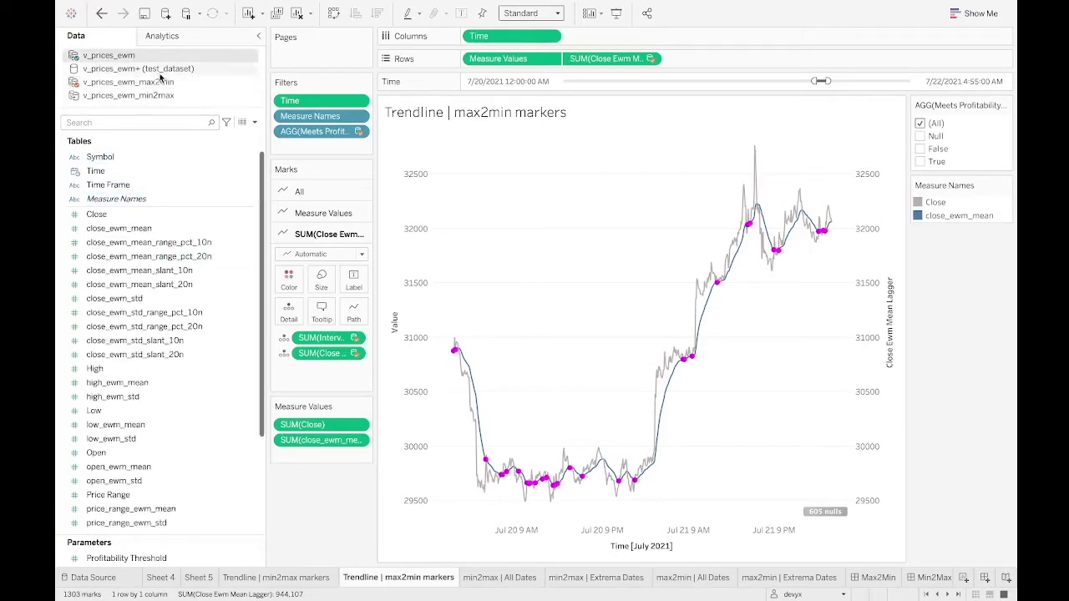
pyautogui.click(122, 157)
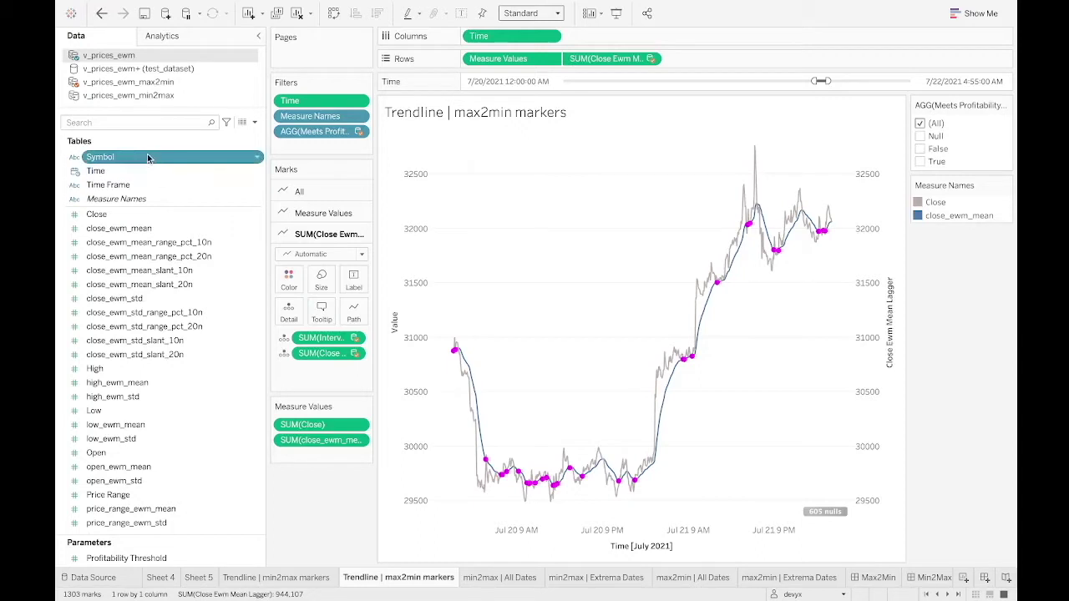
pyautogui.rightClick(149, 155)
pyautogui.click(191, 174)
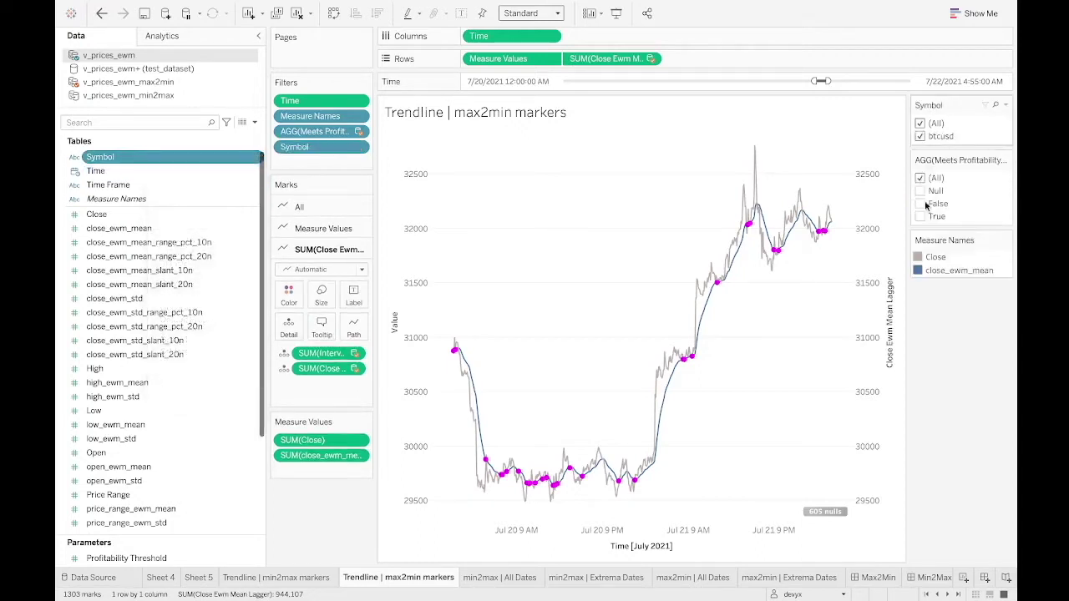
# Examine Time and Time Frame in v_prices_ewm and the linking fields Symbol, Time Frame and Time Lagger in v_prices_ewm_max2min.
pyautogui.click(122, 171)
pyautogui.click(124, 187)
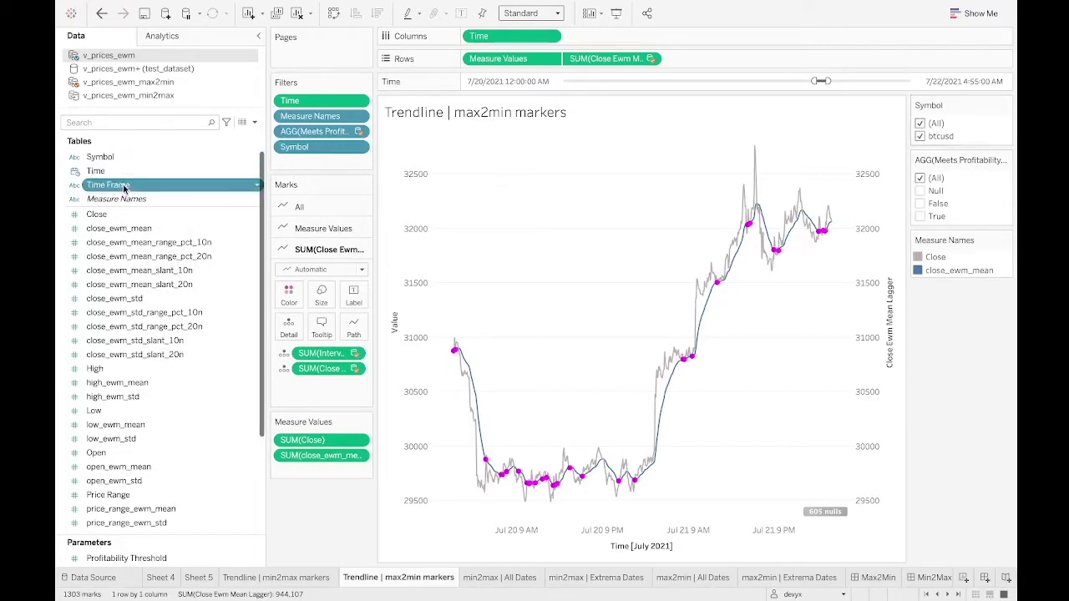
pyautogui.click(124, 82)
pyautogui.click(149, 262)
pyautogui.click(134, 200)
pyautogui.click(138, 172)
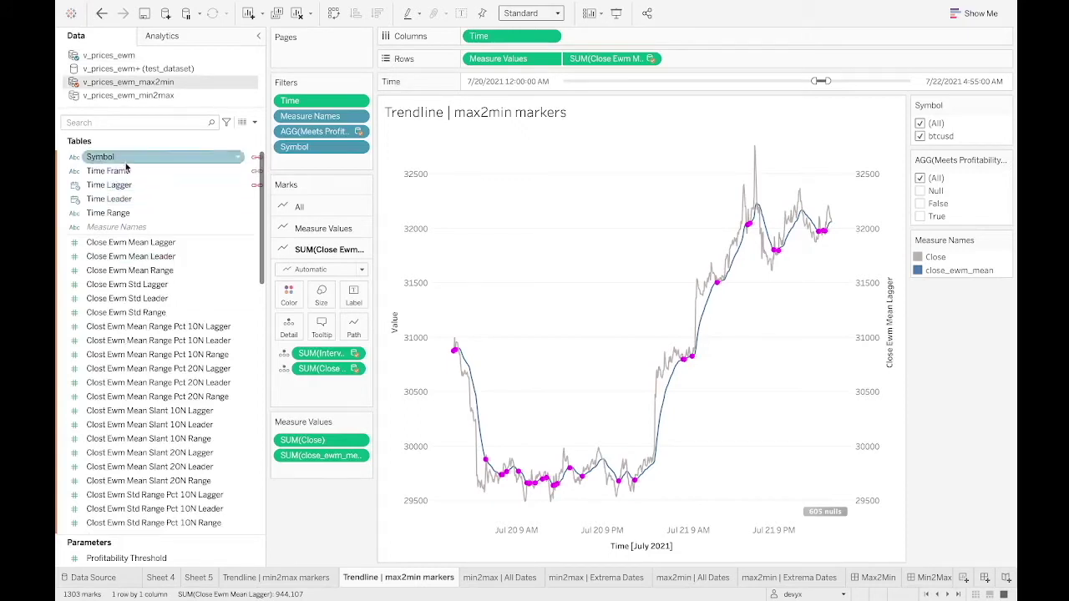
pyautogui.click(115, 159)
pyautogui.click(125, 171)
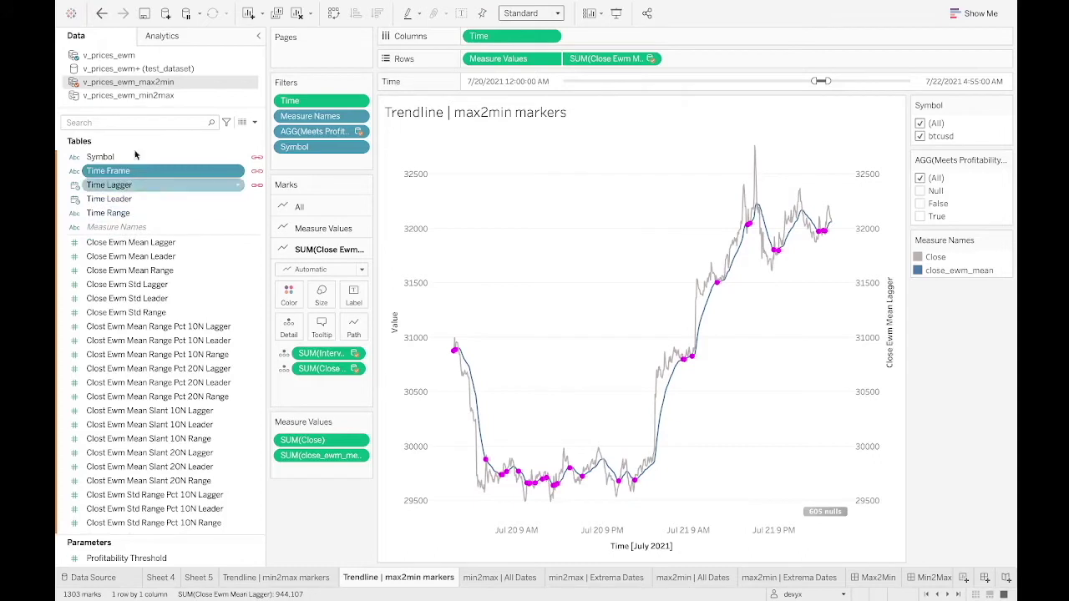
pyautogui.click(121, 185)
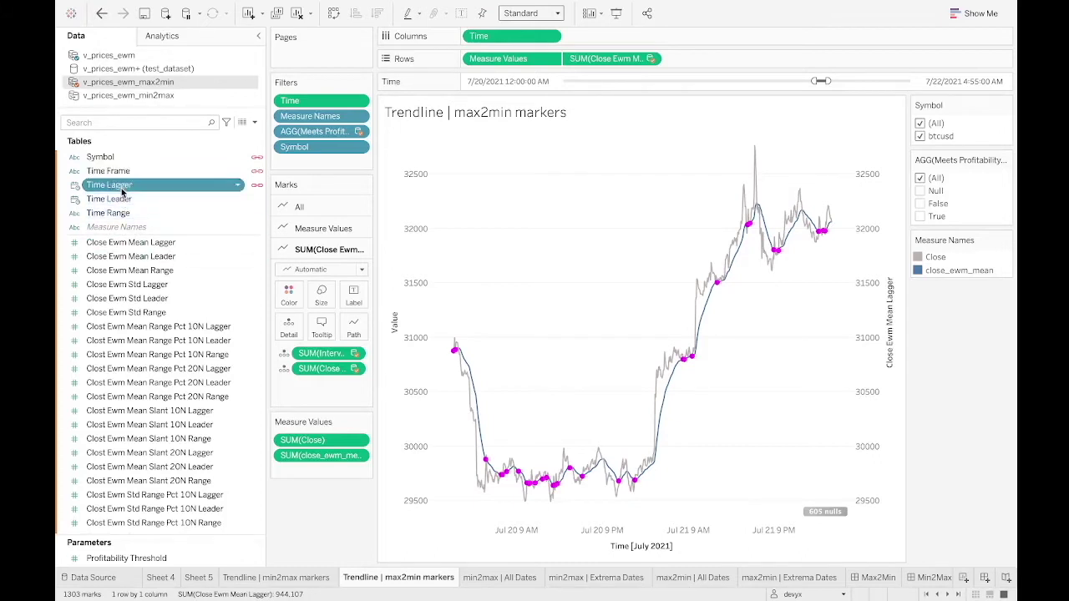
pyautogui.click(123, 200)
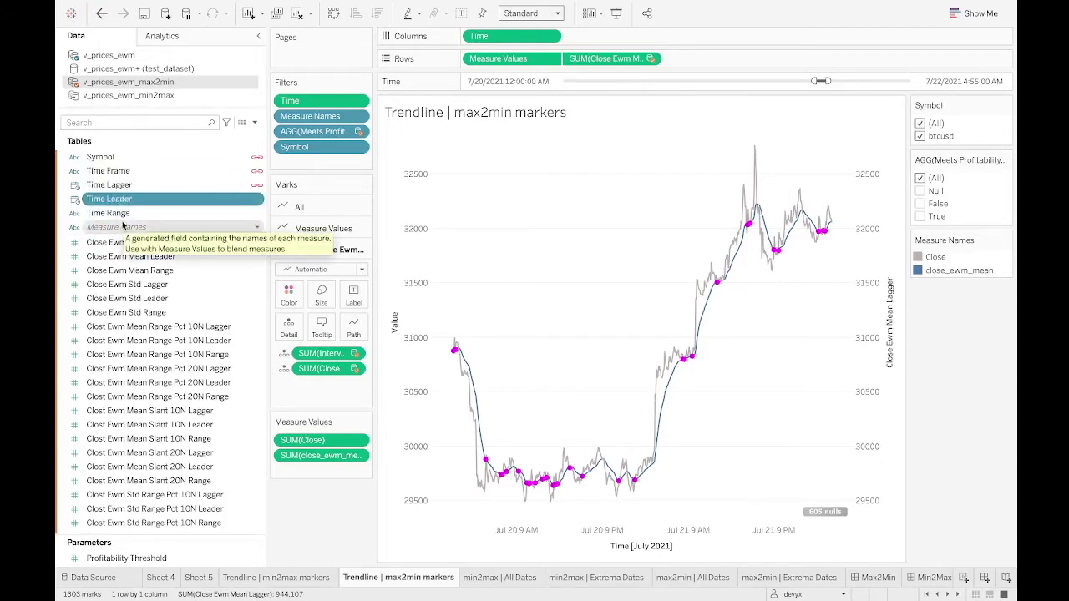
pyautogui.click(129, 186)
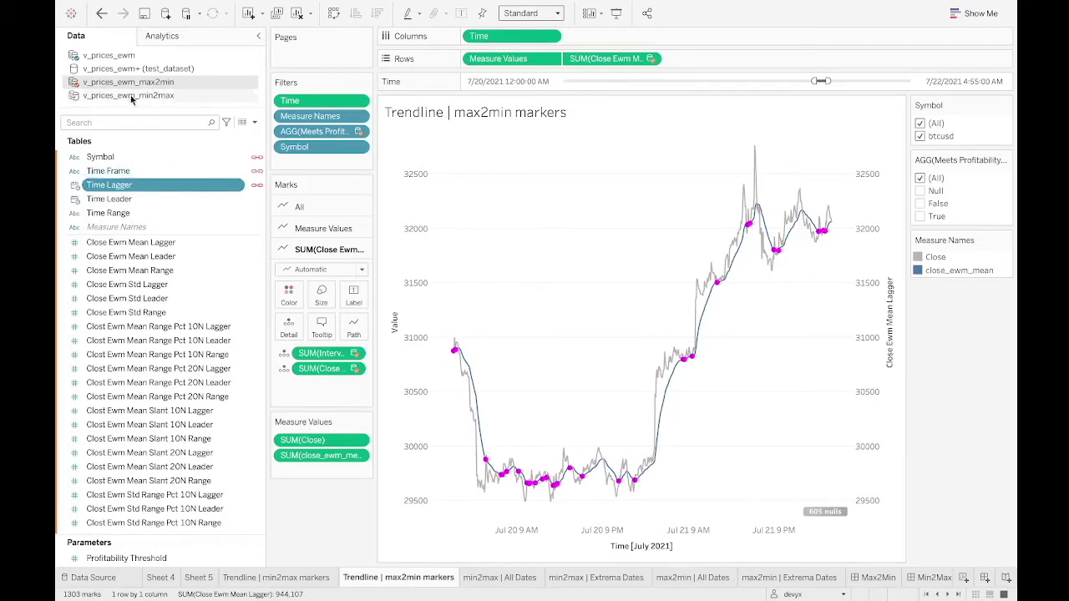
# Compare the Symbol and time fields of the primary source v_prices_ewm with those of v_prices_ewm_max2min.
pyautogui.click(134, 57)
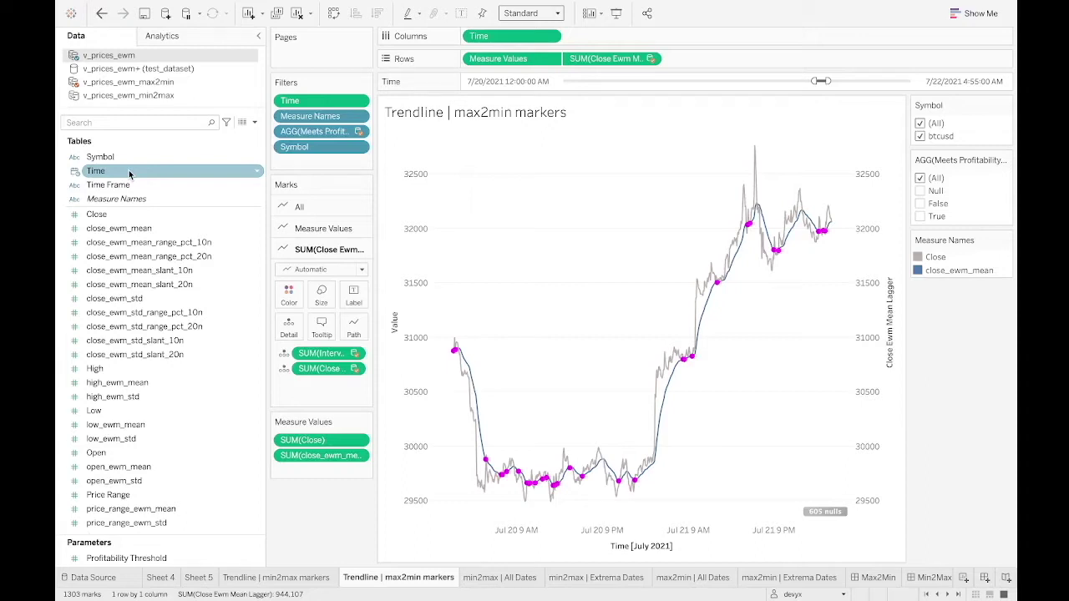
pyautogui.click(151, 82)
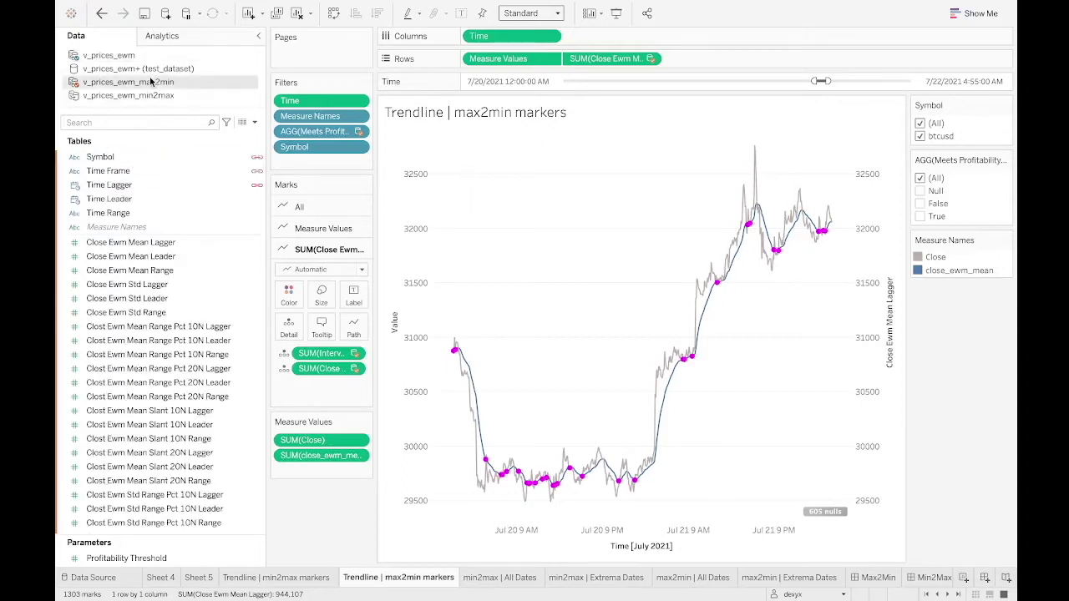
pyautogui.click(101, 157)
pyautogui.click(123, 55)
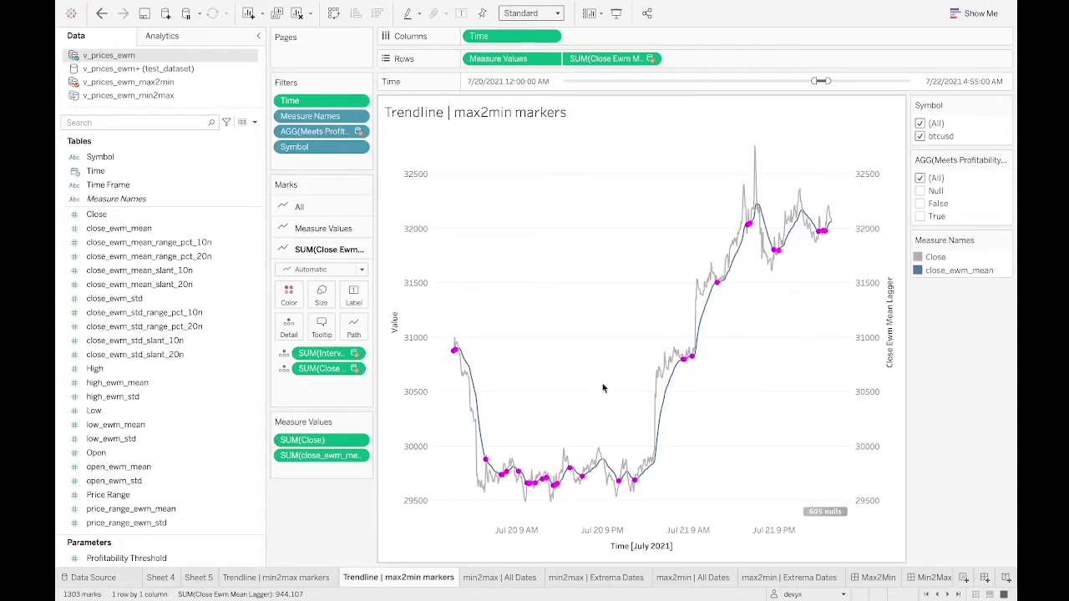
# Switch to the workbook with the empty Sheet 1, look through its data sources and select v_prices_ewm.
pyautogui.hotkey('ctrl', 'Right')
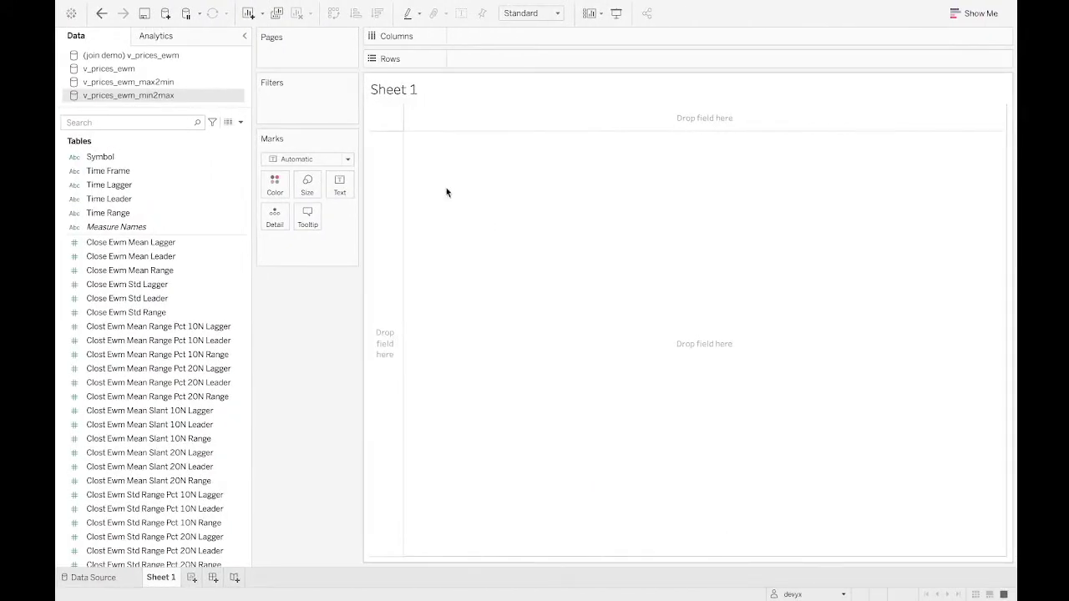
pyautogui.click(177, 58)
pyautogui.click(173, 82)
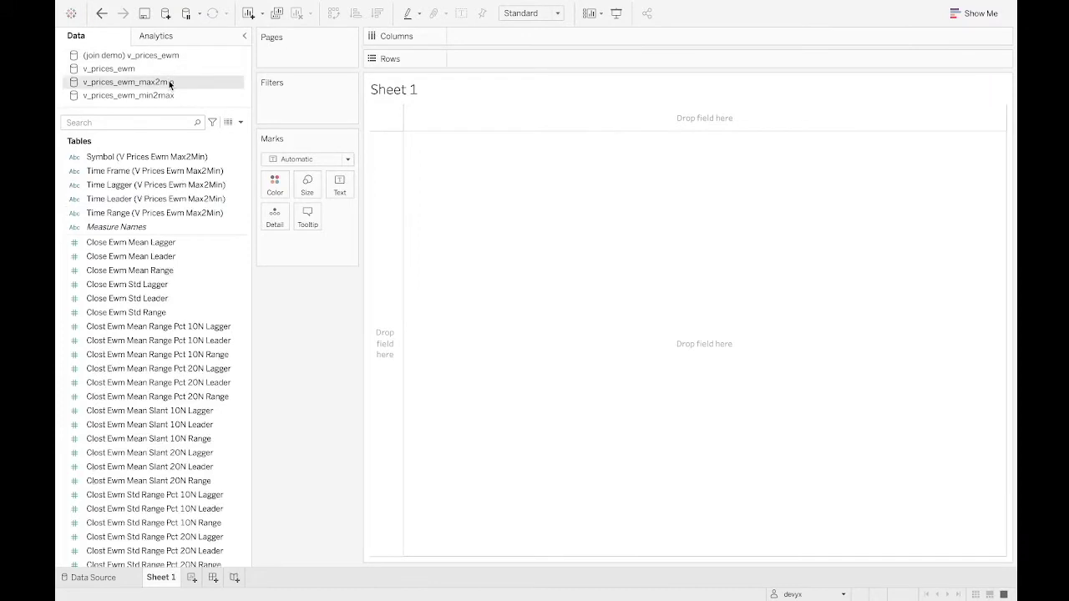
pyautogui.click(165, 95)
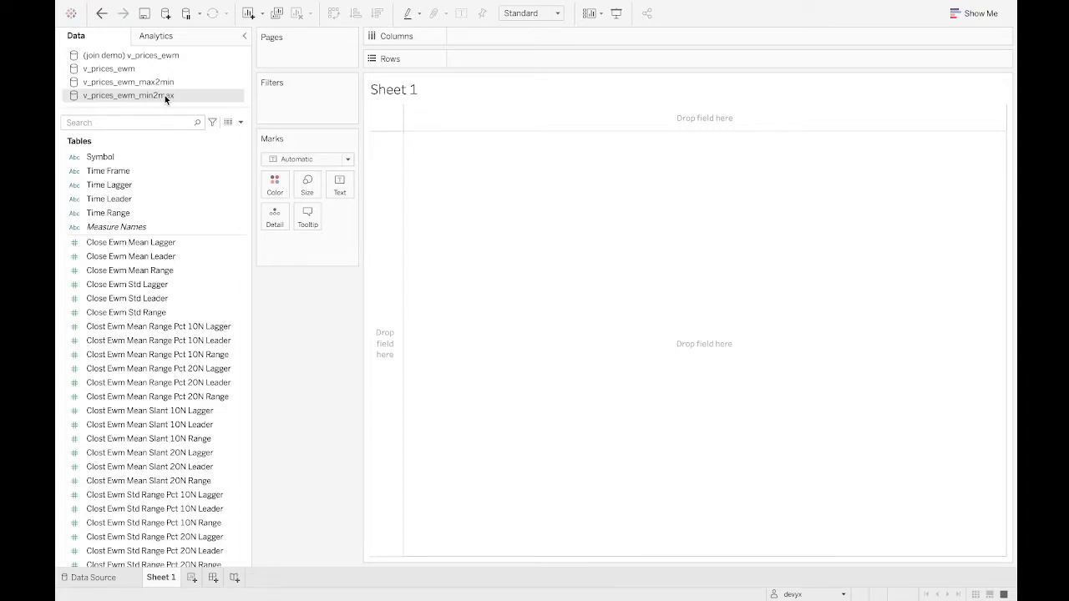
pyautogui.click(119, 69)
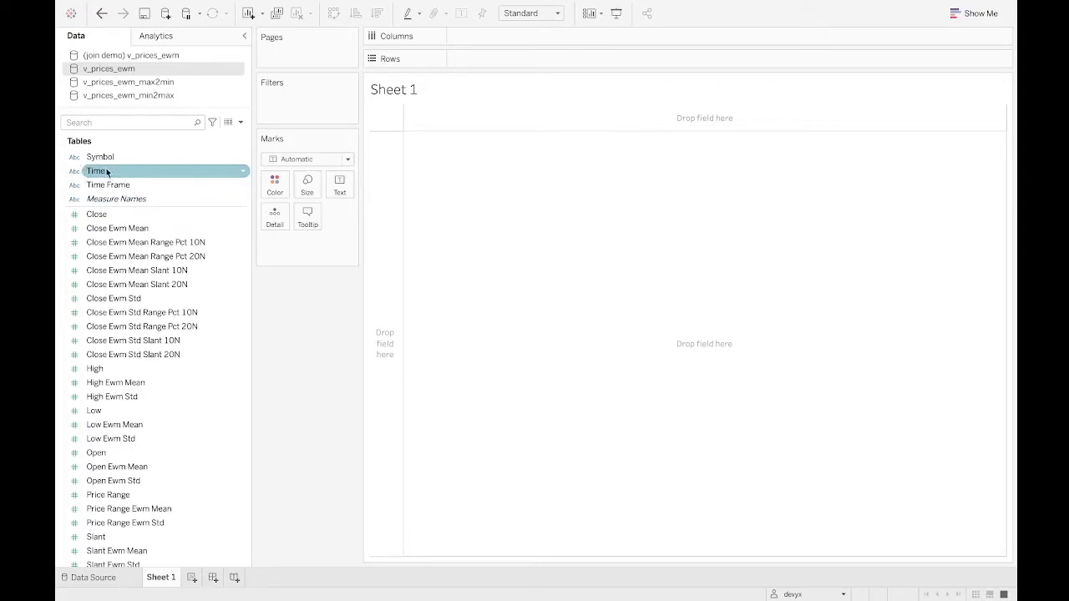
# List the plain Time values of v_prices_ewm on Rows and remove the field from the sheet again.
pyautogui.moveTo(107, 172); pyautogui.dragTo(473, 58)
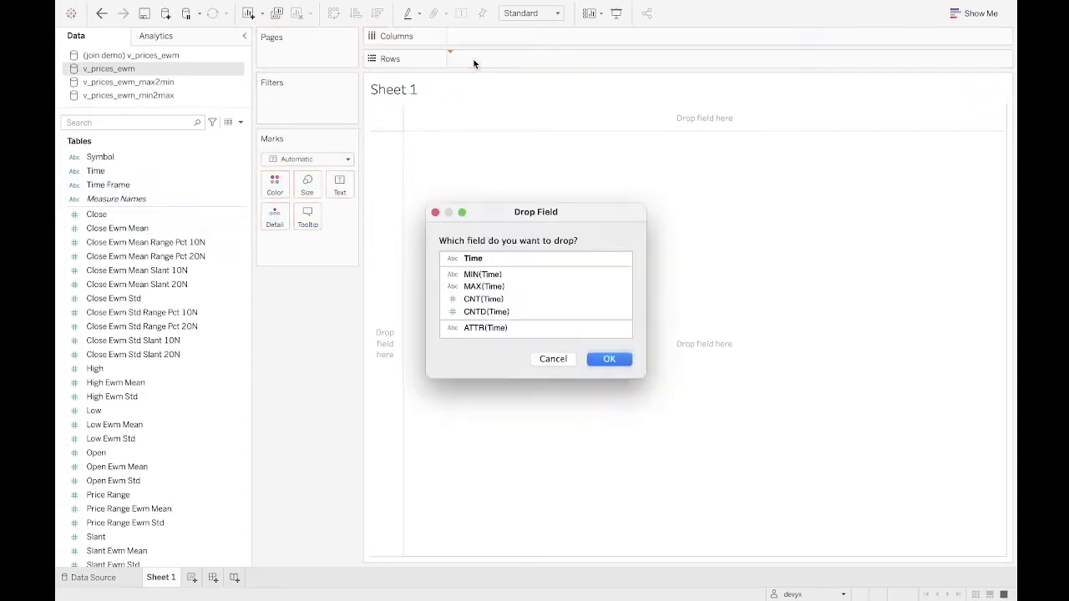
pyautogui.doubleClick(529, 258)
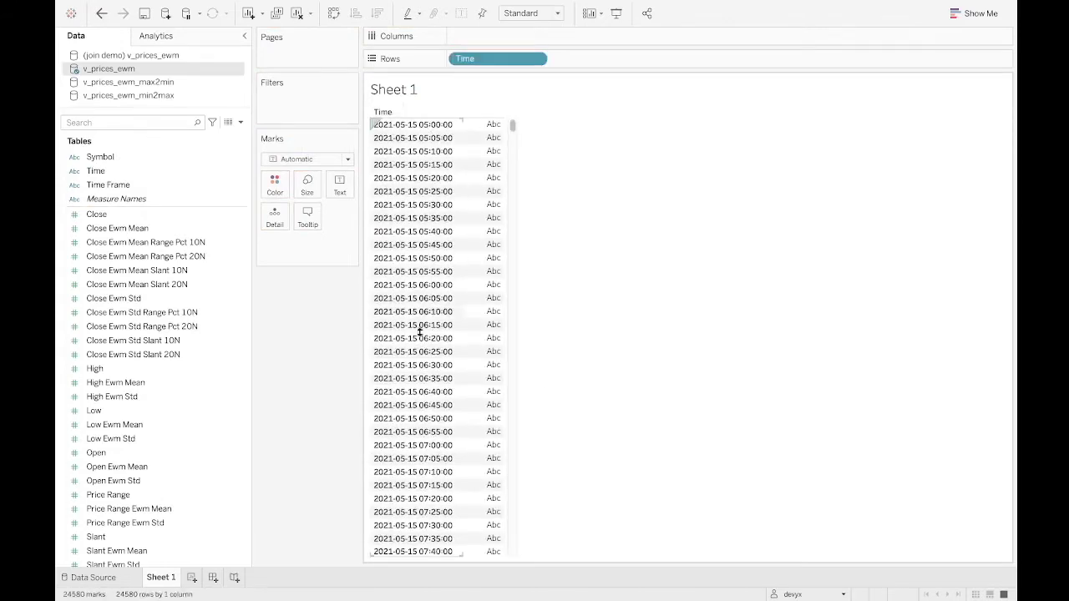
pyautogui.click(137, 215)
pyautogui.click(71, 172)
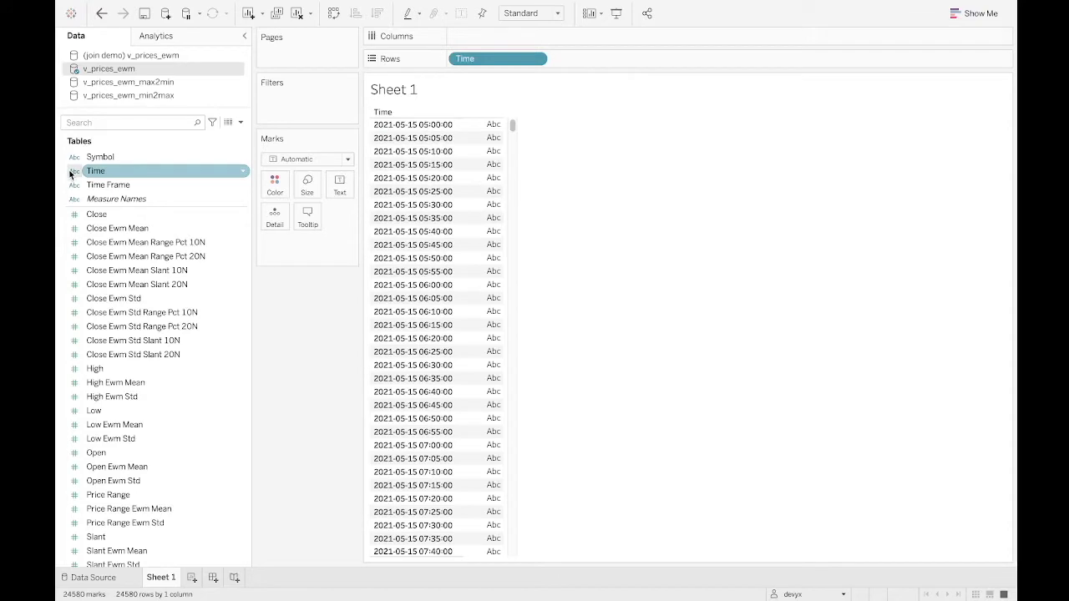
pyautogui.moveTo(505, 58); pyautogui.dragTo(291, 318)
# Change the data type of the Time field in v_prices_ewm to Date & Time.
pyautogui.click(73, 171)
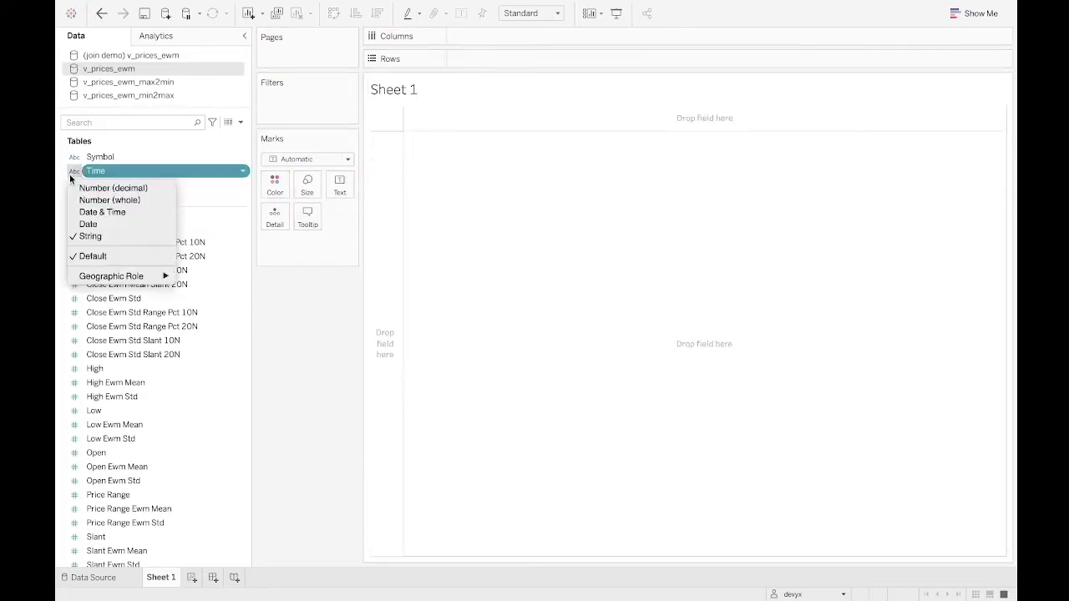
pyautogui.click(85, 214)
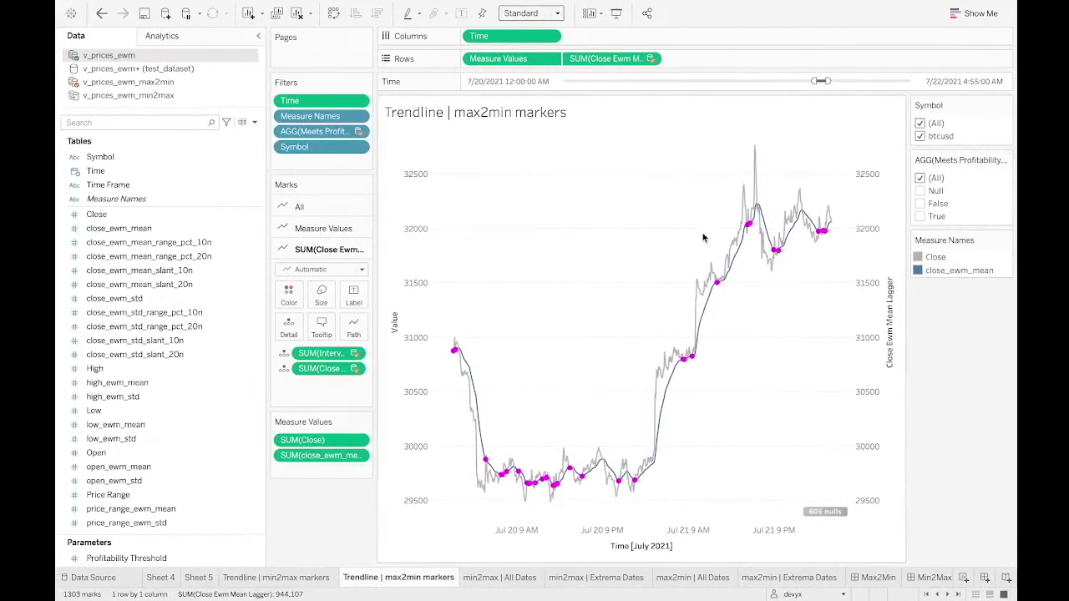
pyautogui.moveTo(607, 471)
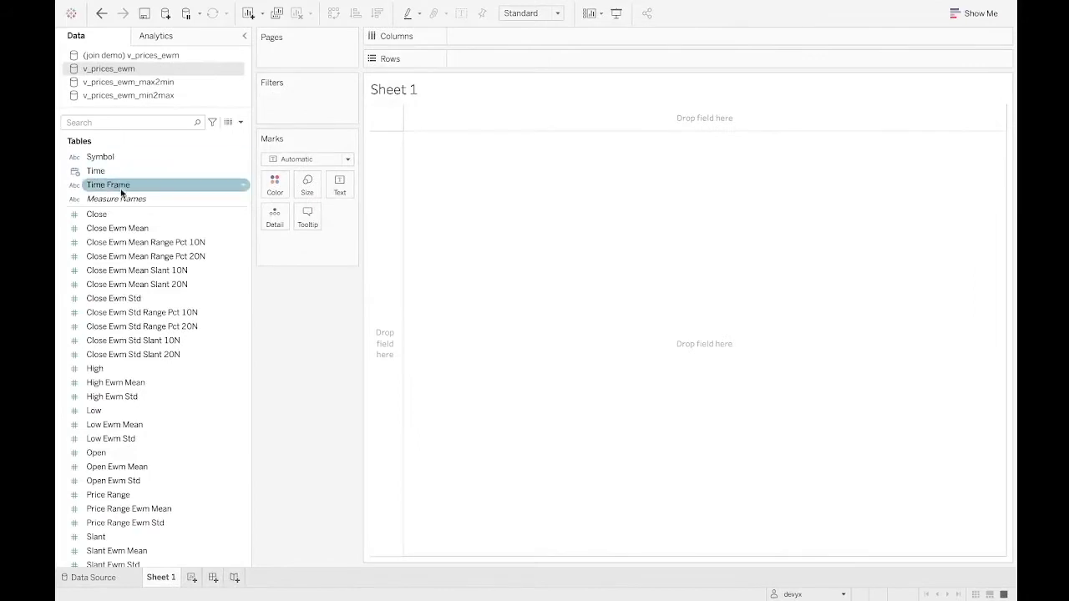
# Compare the v_prices_ewm_max2min and v_prices_ewm_min2max data sources across the finished workbook and the empty one.
pyautogui.click(125, 95)
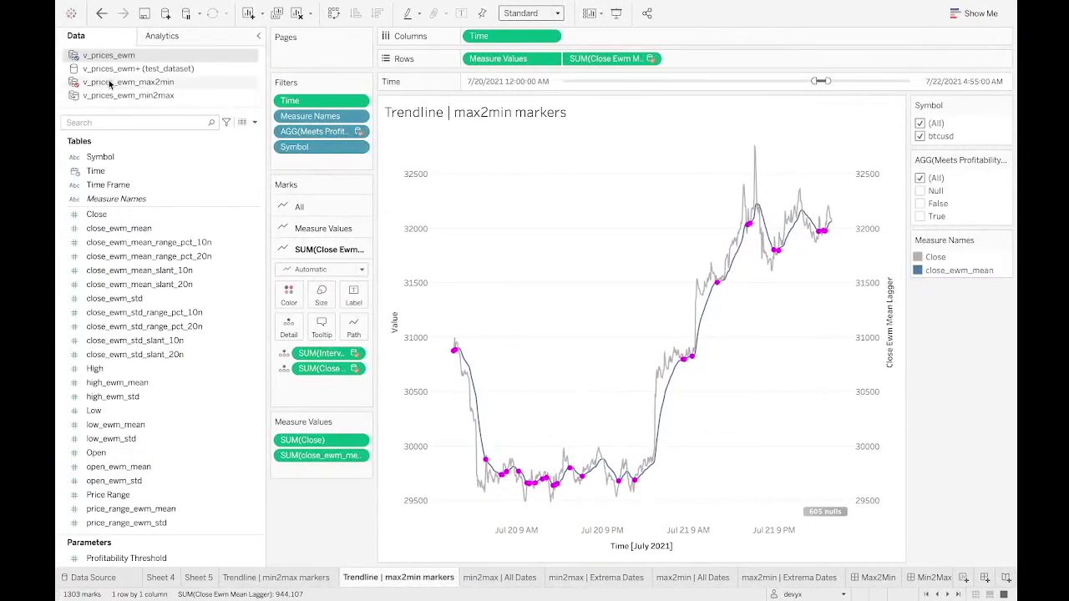
pyautogui.click(112, 82)
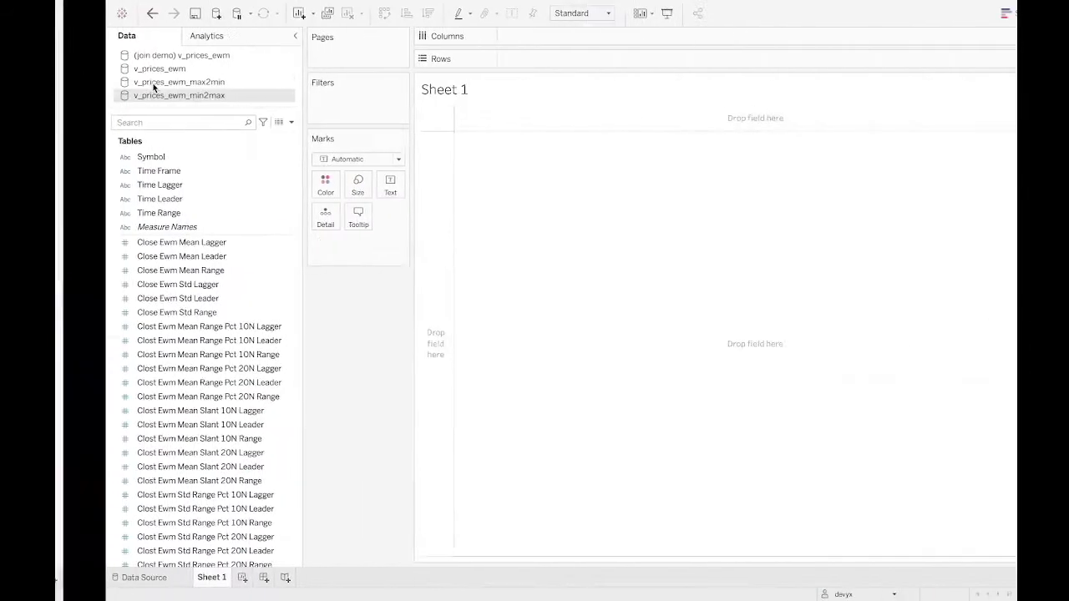
pyautogui.click(153, 83)
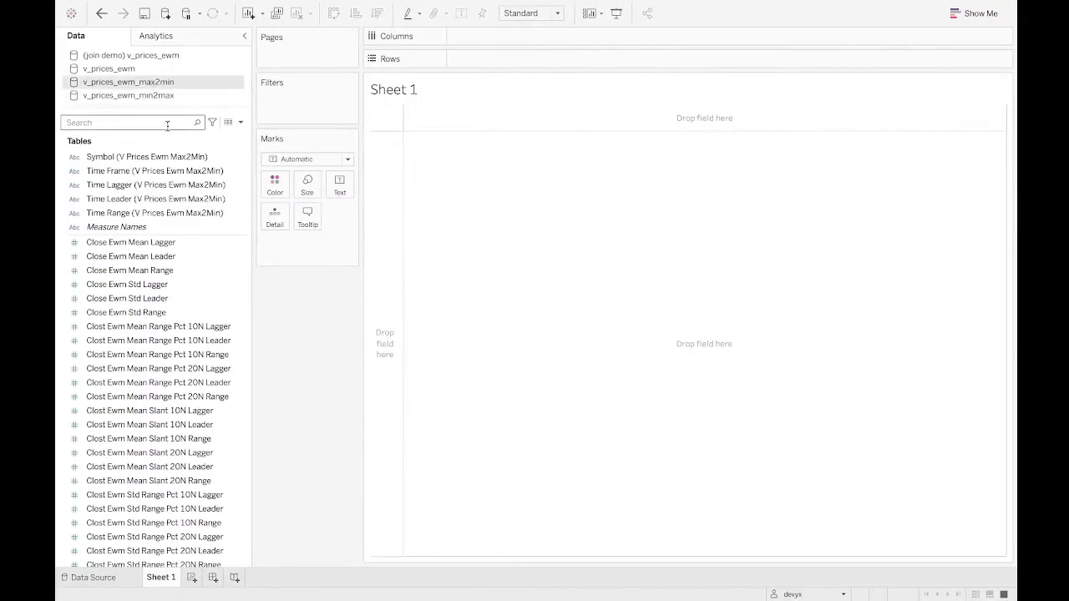
pyautogui.click(145, 96)
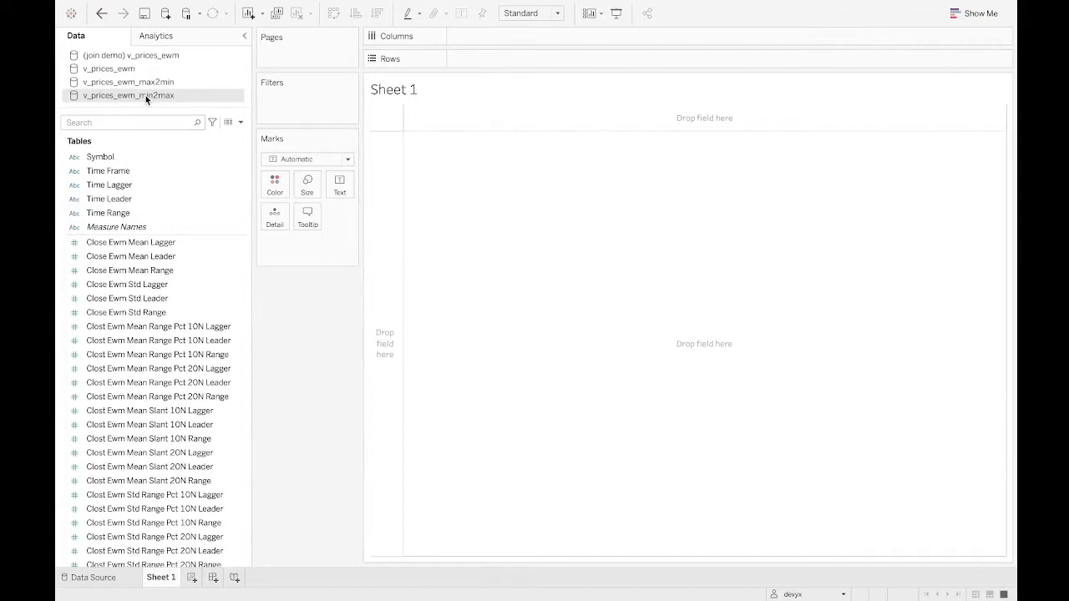
# Set the data types of Time Lagger and Time Leader in v_prices_ewm_max2min to Date & Time and return to v_prices_ewm.
pyautogui.click(157, 84)
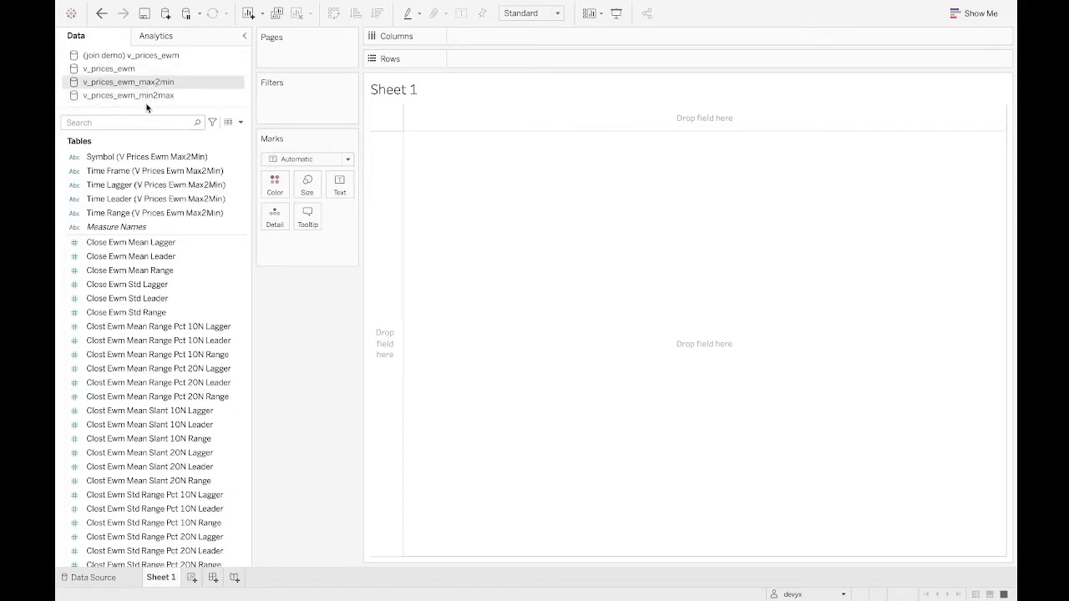
pyautogui.click(73, 186)
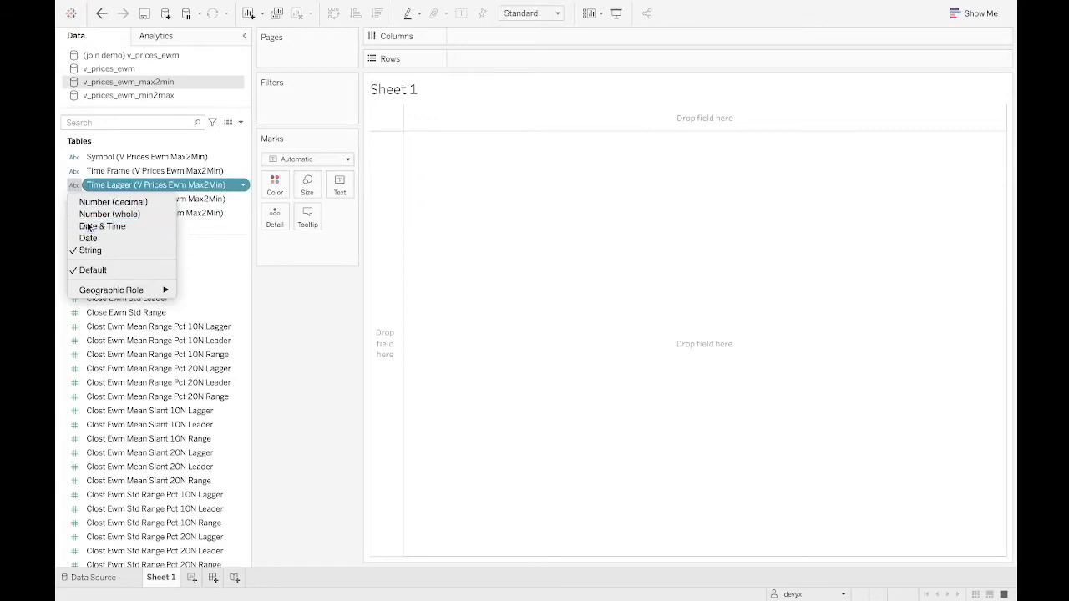
pyautogui.click(87, 227)
pyautogui.click(77, 201)
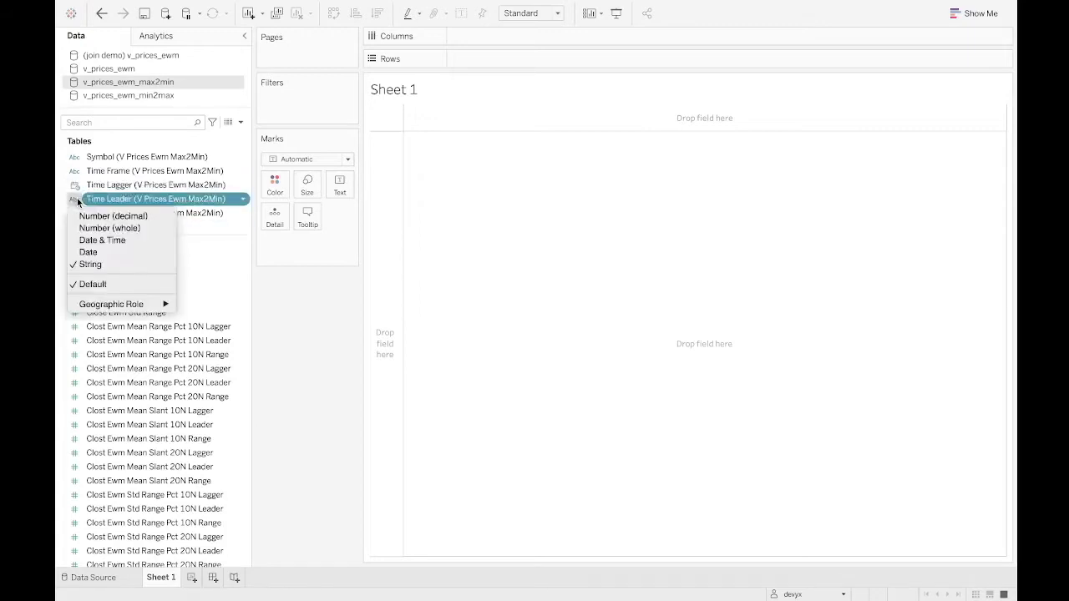
pyautogui.click(84, 240)
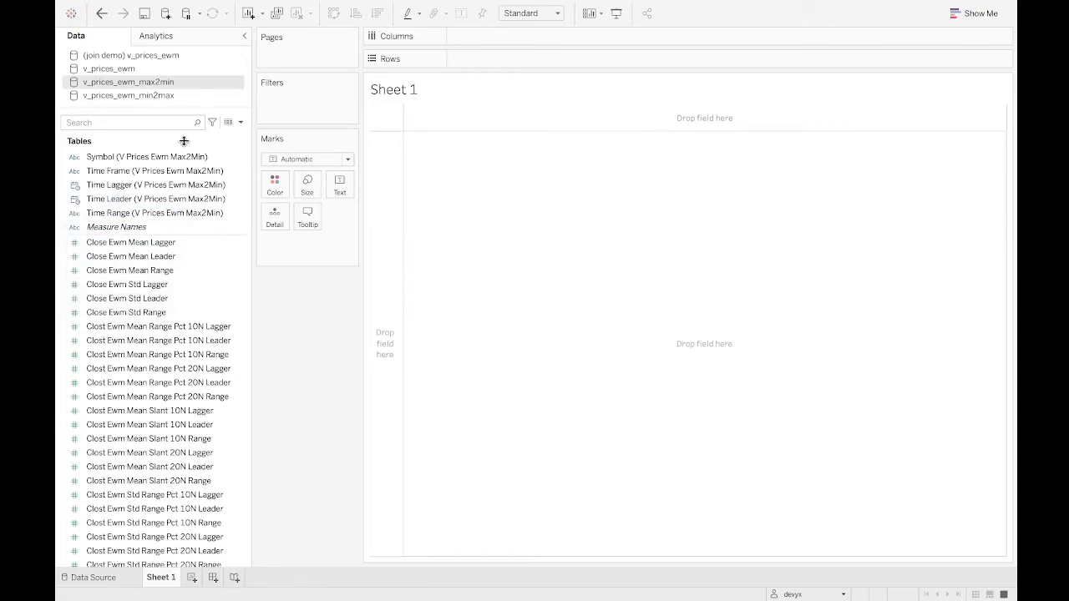
pyautogui.click(142, 68)
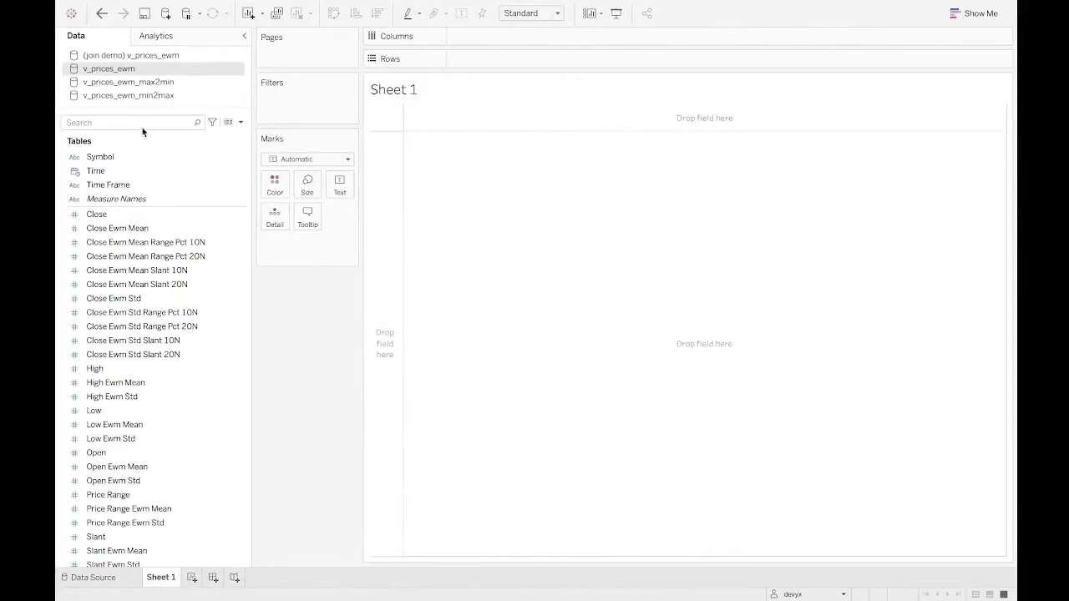
pyautogui.click(113, 170)
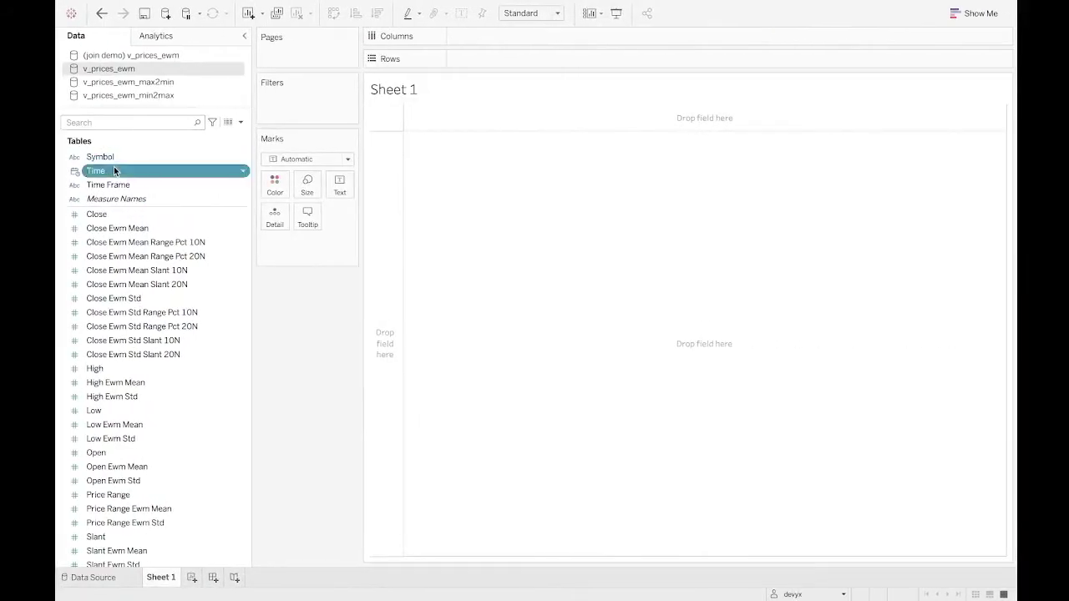
pyautogui.moveTo(114, 170); pyautogui.dragTo(501, 36)
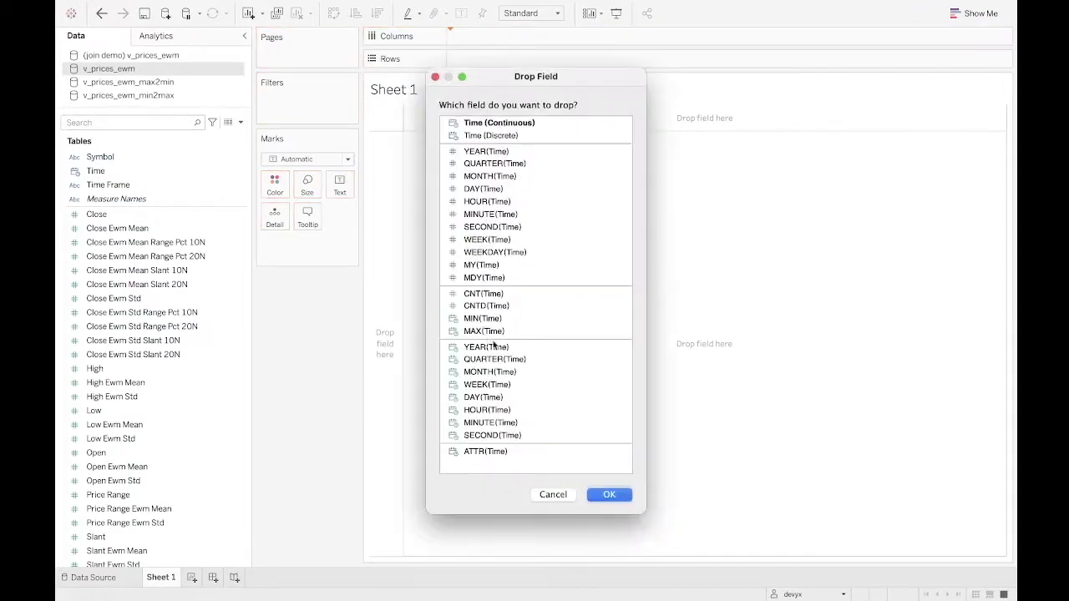
pyautogui.click(549, 495)
pyautogui.moveTo(95, 170); pyautogui.dragTo(459, 38)
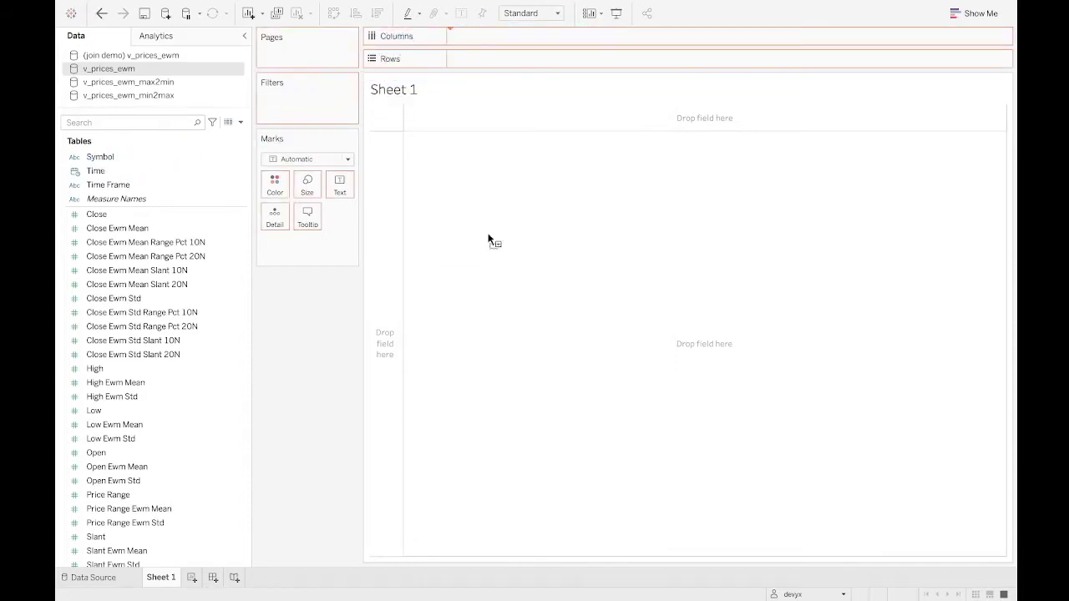
pyautogui.moveTo(495, 40); pyautogui.dragTo(256, 367)
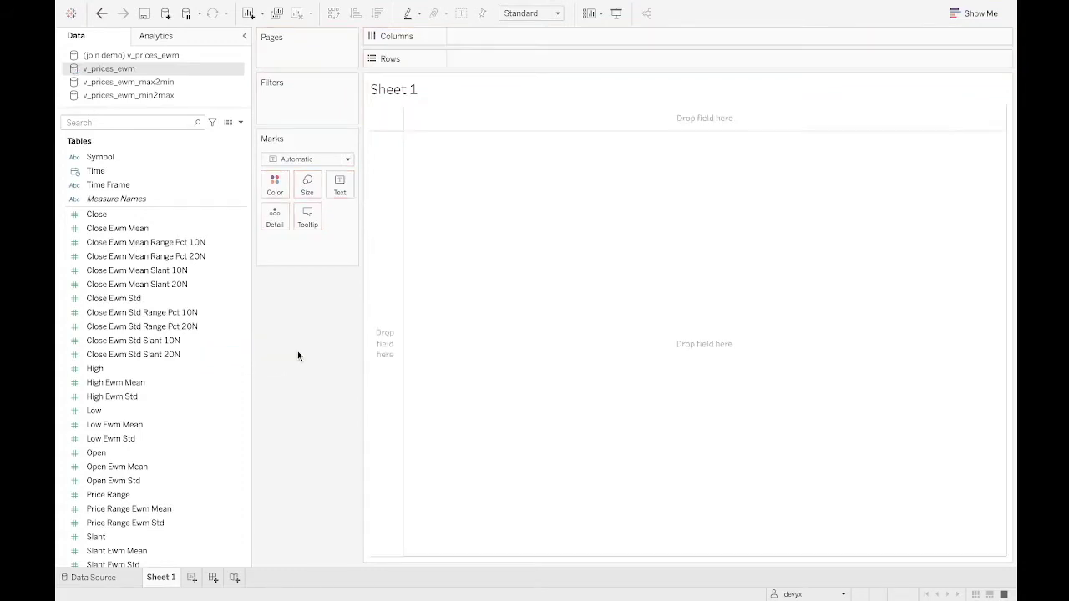
# Plot Close and Close Ewm Mean from v_prices_ewm on one shared value axis against continuous Time on Columns.
pyautogui.click(166, 157)
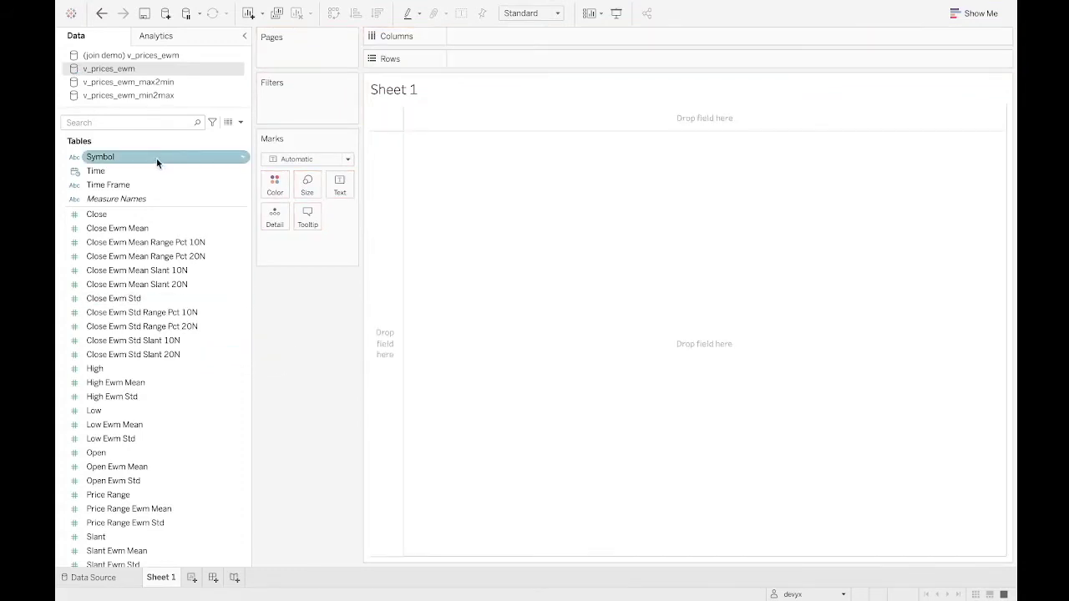
pyautogui.click(147, 171)
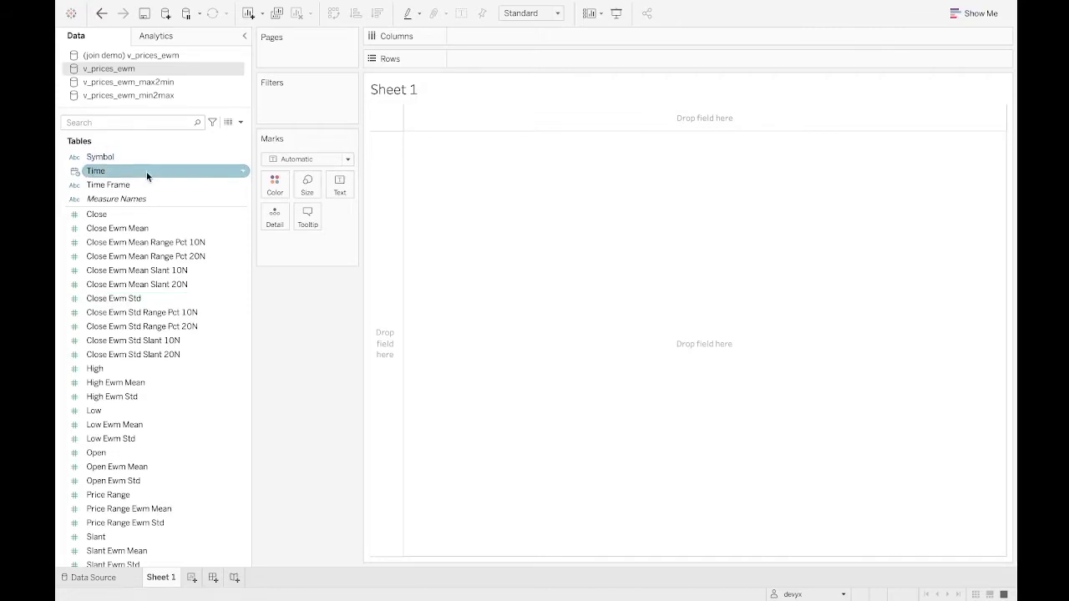
pyautogui.moveTo(146, 172); pyautogui.dragTo(583, 36)
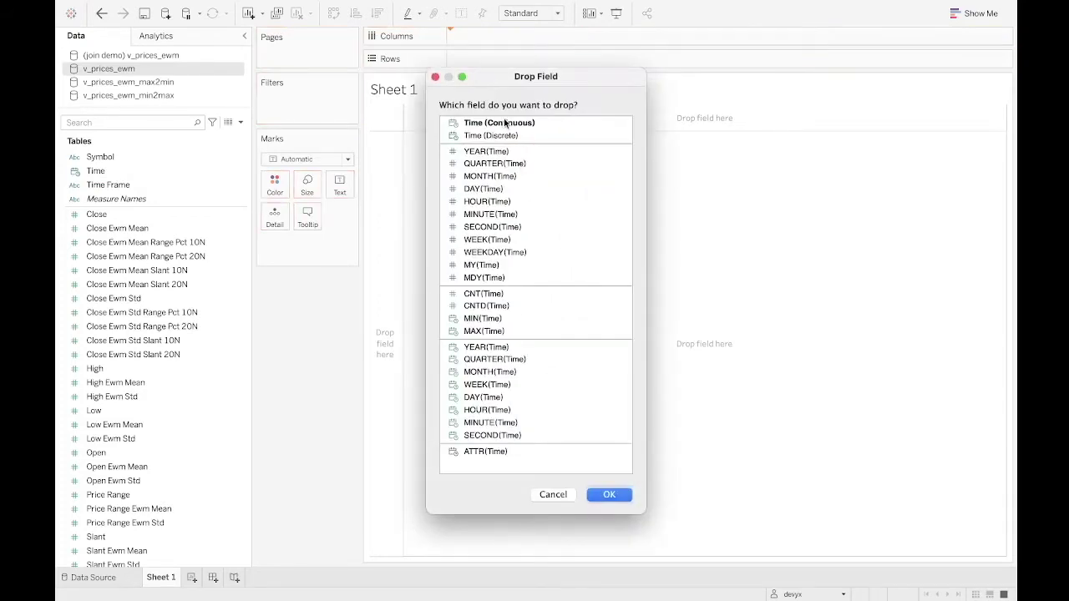
pyautogui.click(508, 125)
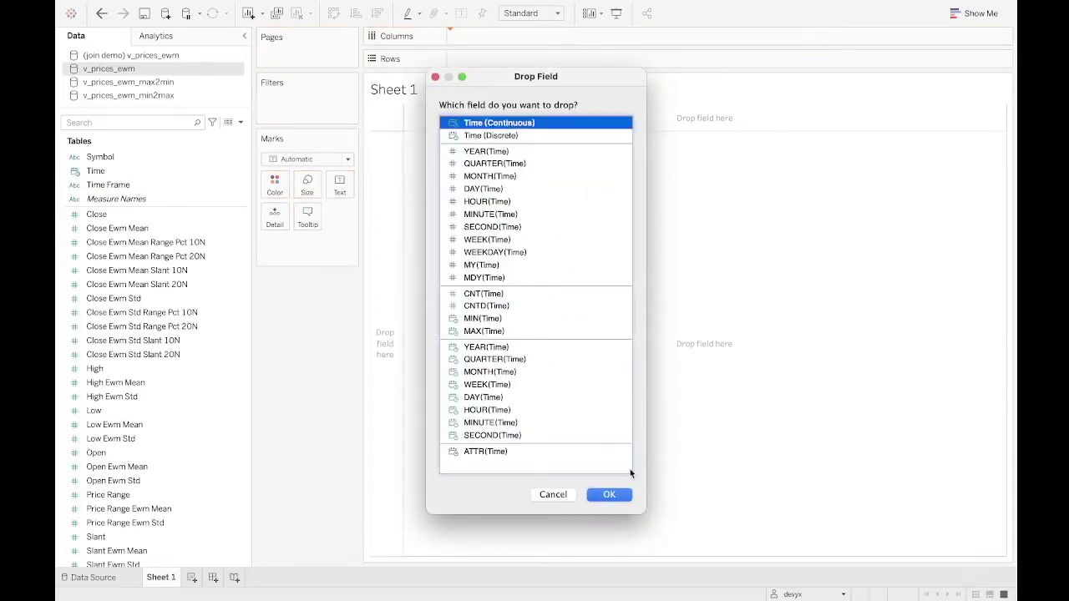
pyautogui.click(609, 495)
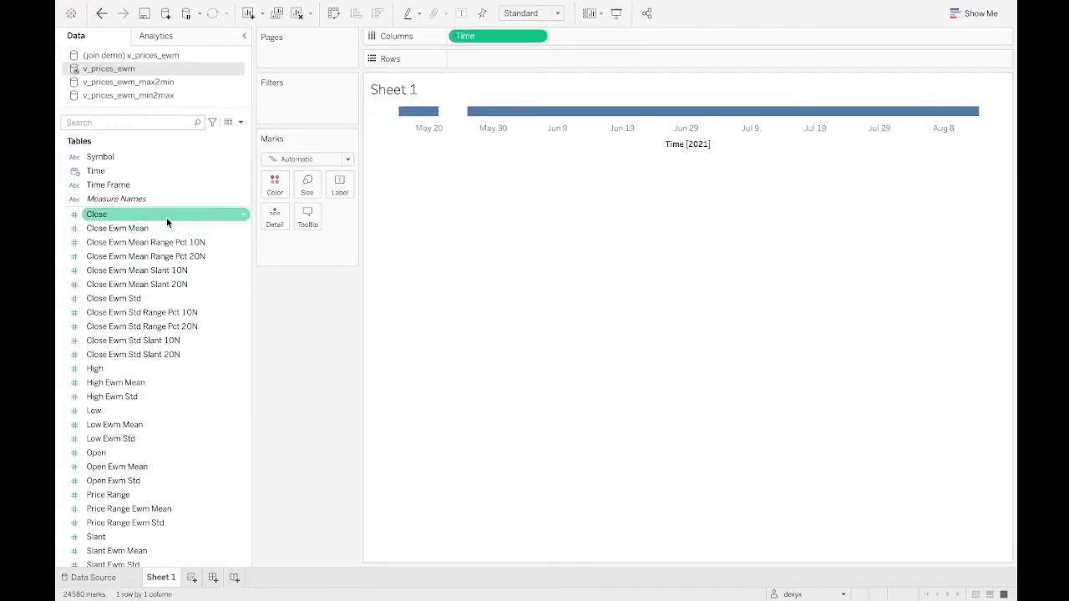
pyautogui.moveTo(137, 221); pyautogui.dragTo(378, 242)
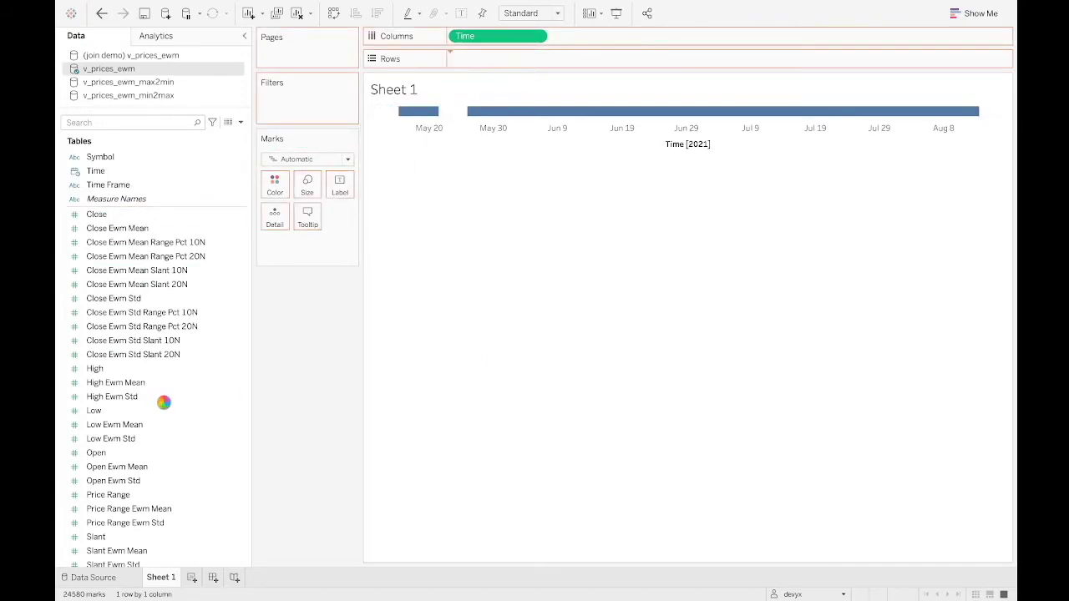
pyautogui.moveTo(119, 234); pyautogui.dragTo(385, 217)
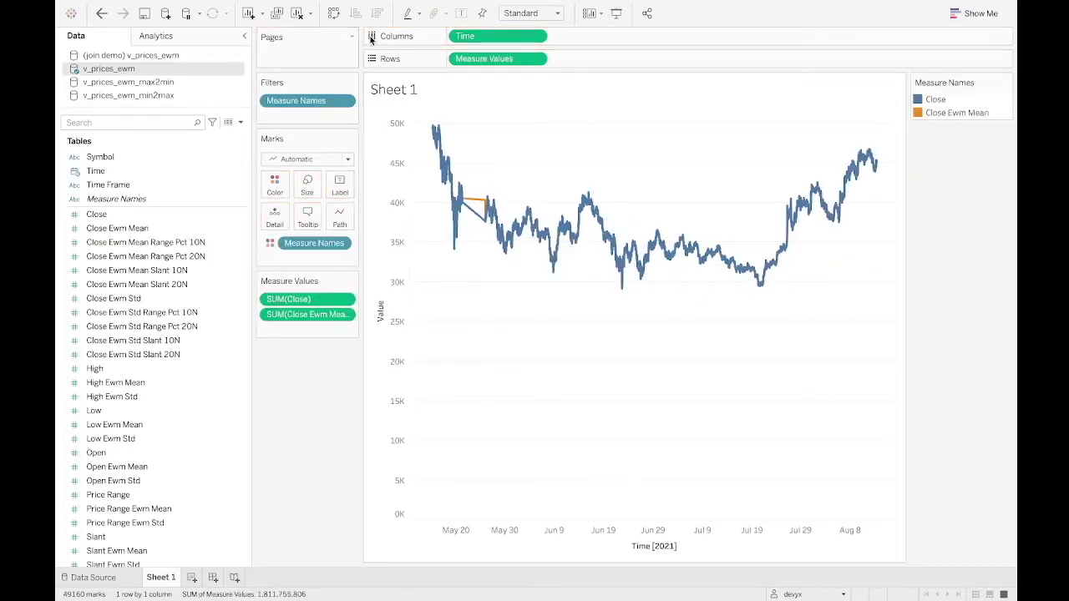
# Filter Time to a range of dates from 7/20/2021 to 7/22/2021.
pyautogui.moveTo(484, 36); pyautogui.dragTo(309, 107)
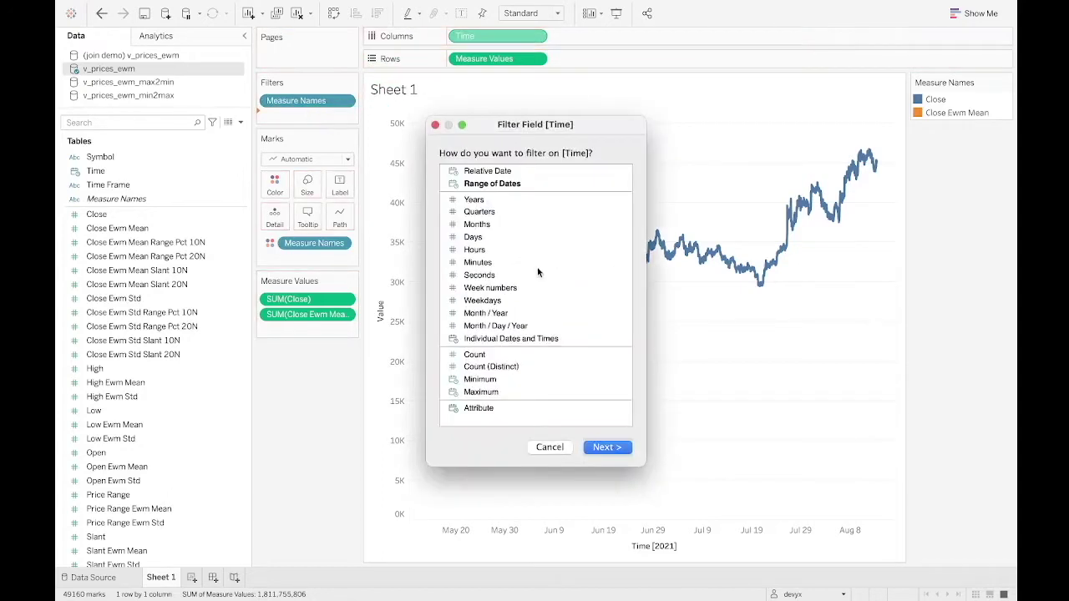
pyautogui.click(497, 184)
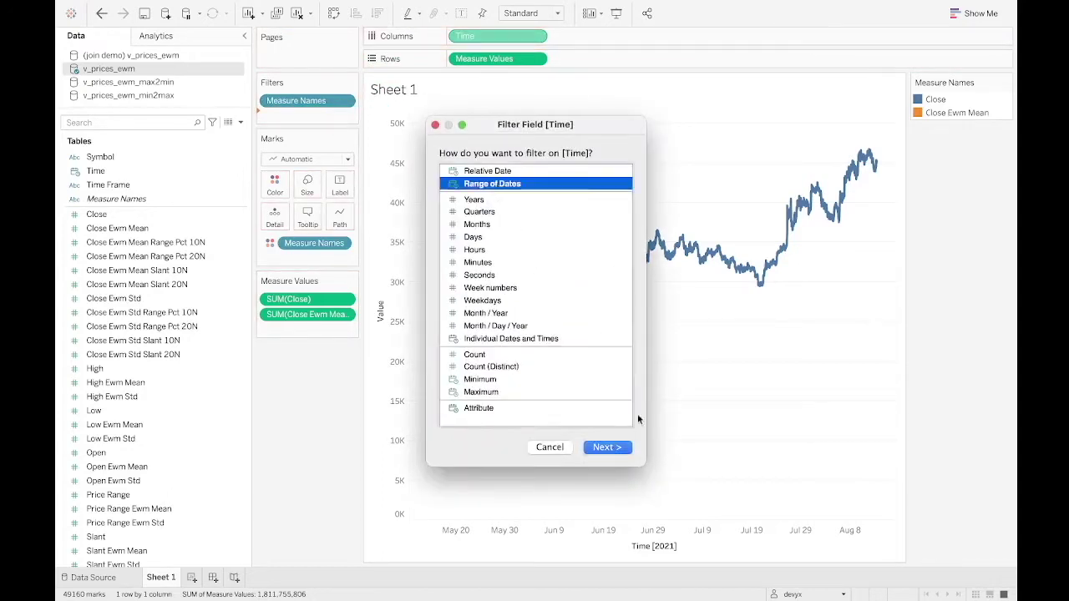
pyautogui.click(618, 447)
pyautogui.click(407, 296)
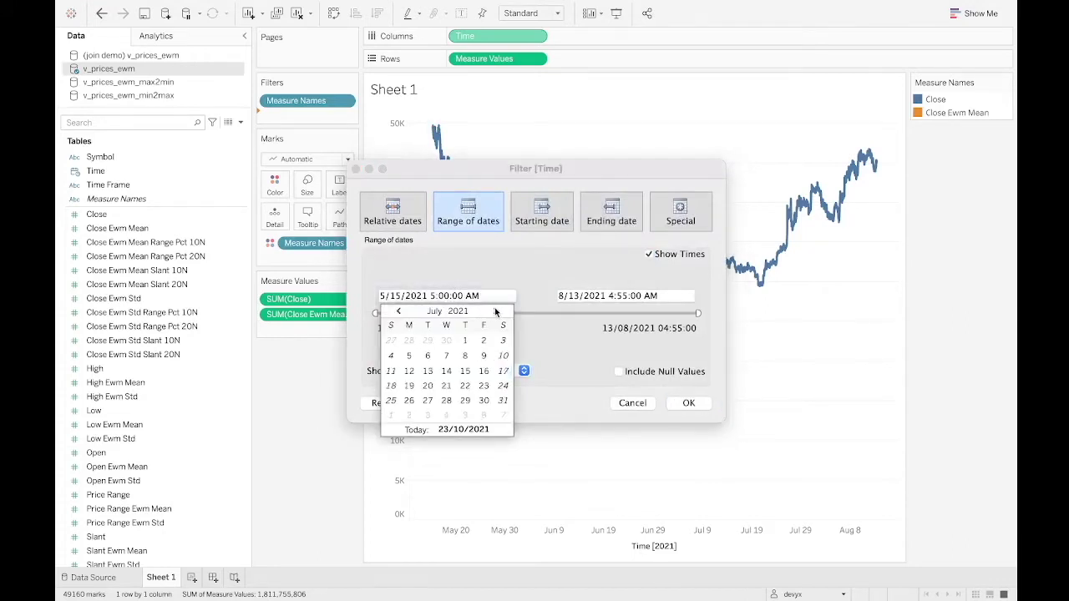
pyautogui.click(429, 388)
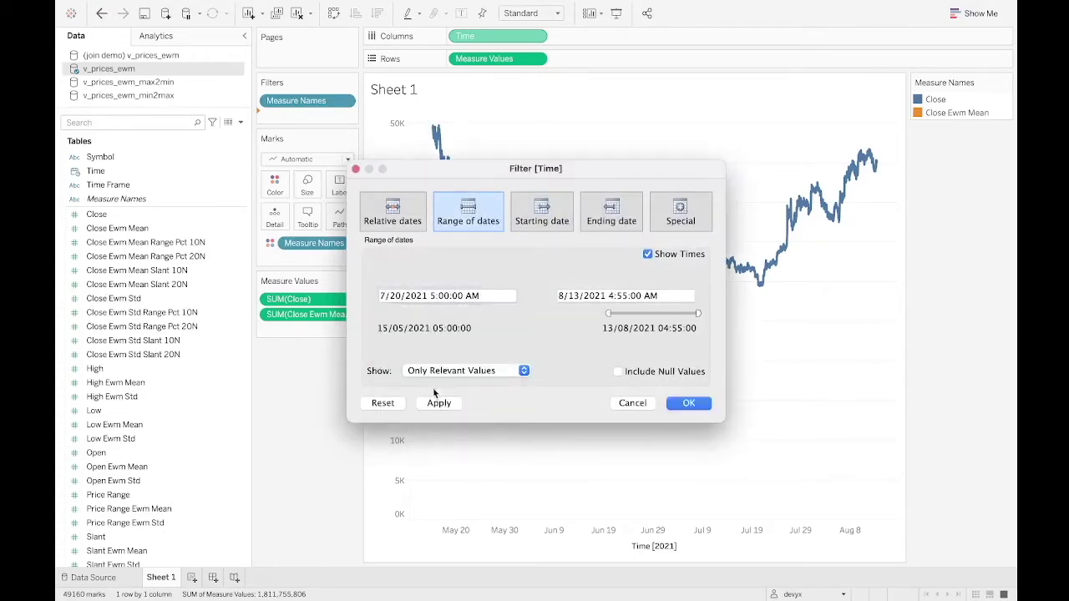
pyautogui.click(619, 296)
pyautogui.click(575, 312)
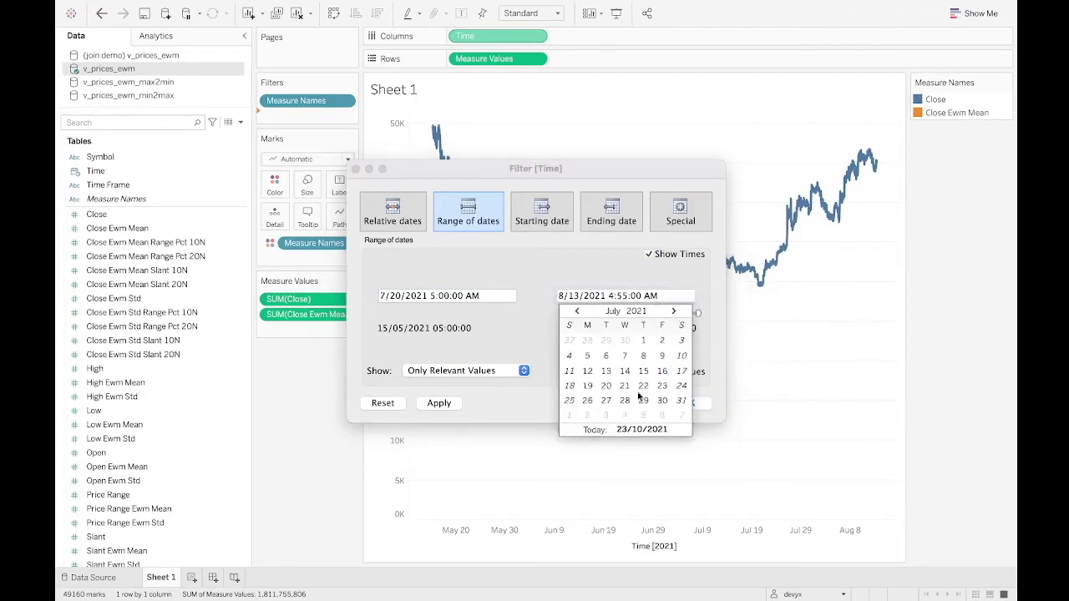
pyautogui.click(643, 386)
pyautogui.click(700, 402)
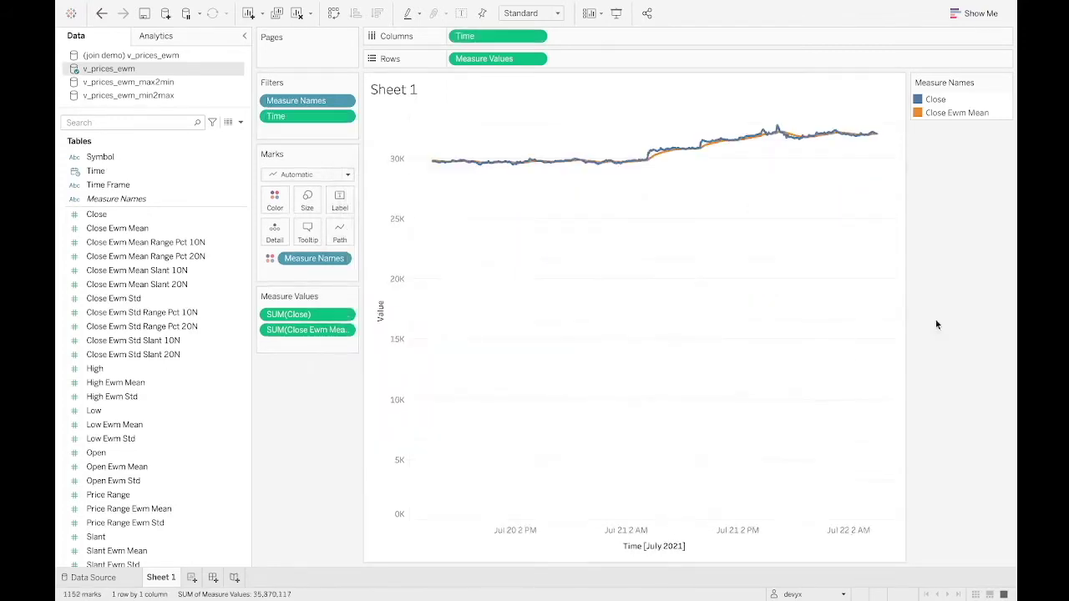
# Exclude zero from the automatic range of the Value axis.
pyautogui.rightClick(401, 227)
pyautogui.click(416, 238)
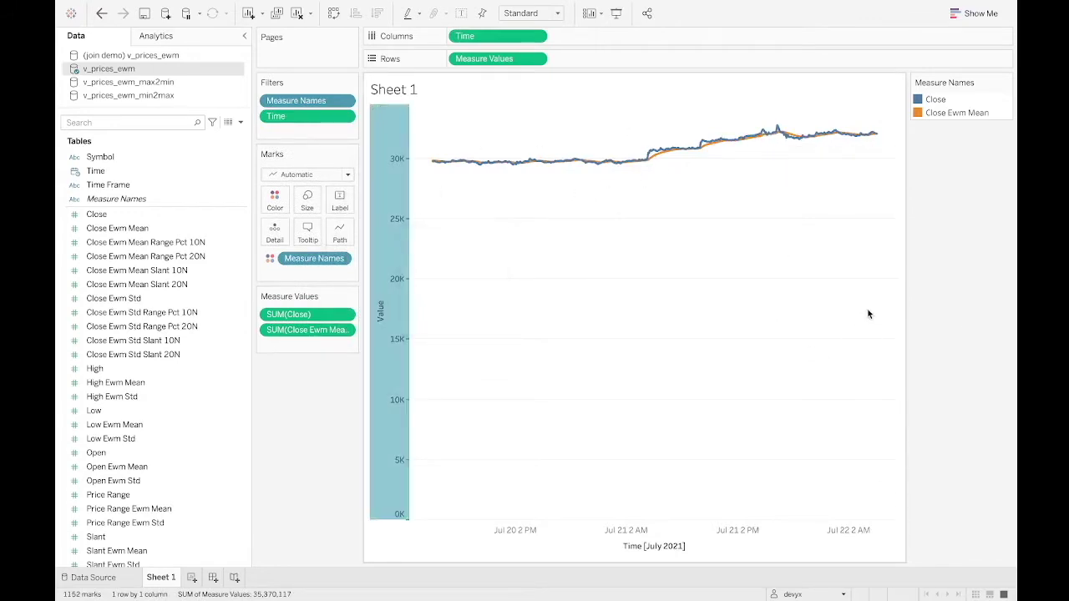
pyautogui.click(616, 177)
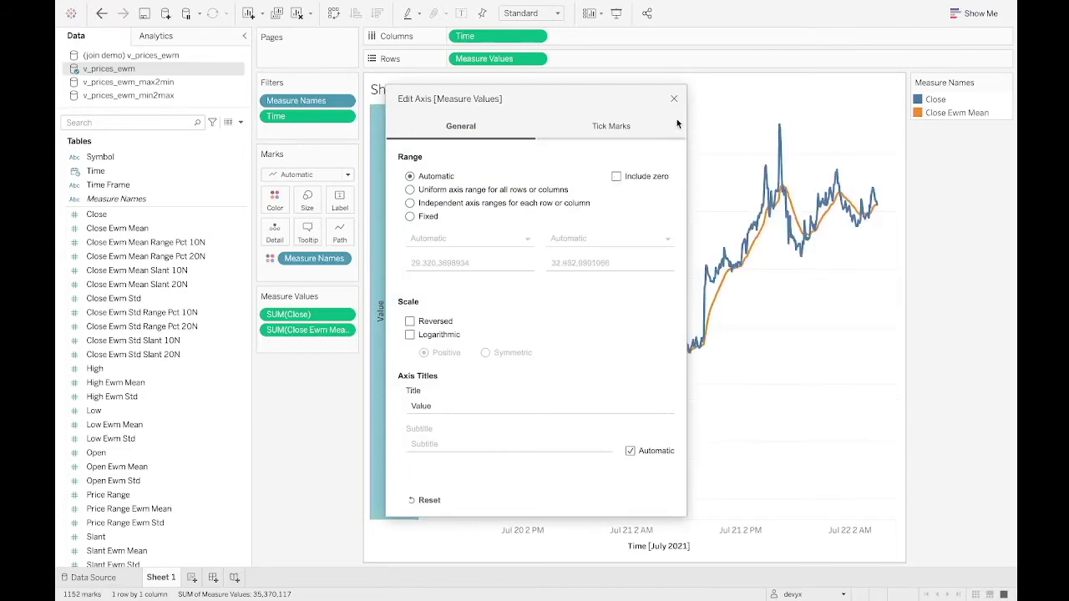
pyautogui.click(674, 99)
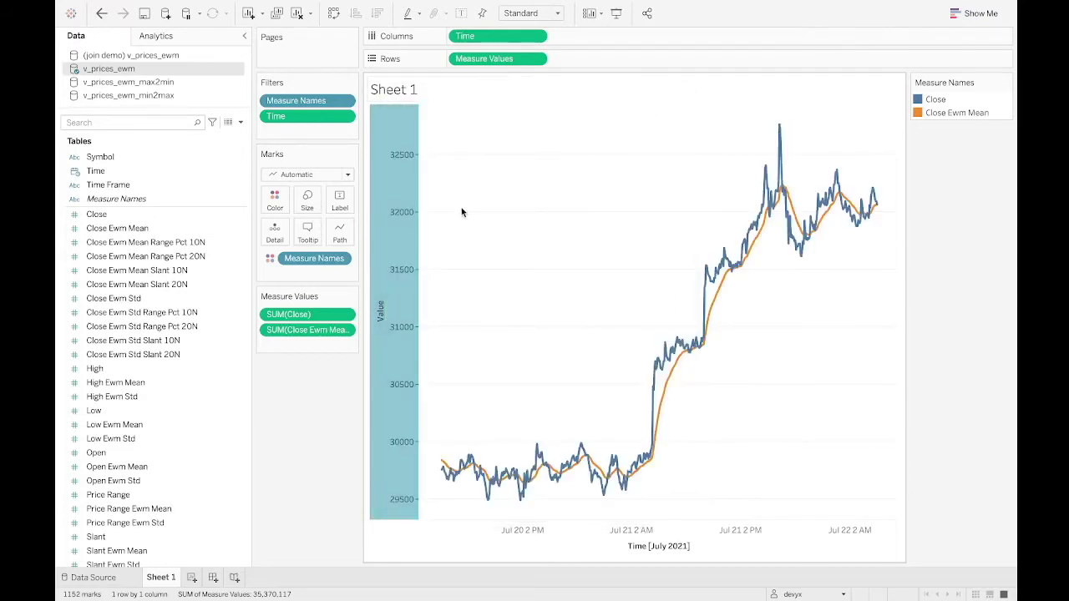
# Reduce the mark size so both lines in the chart are thinner.
pyautogui.click(308, 201)
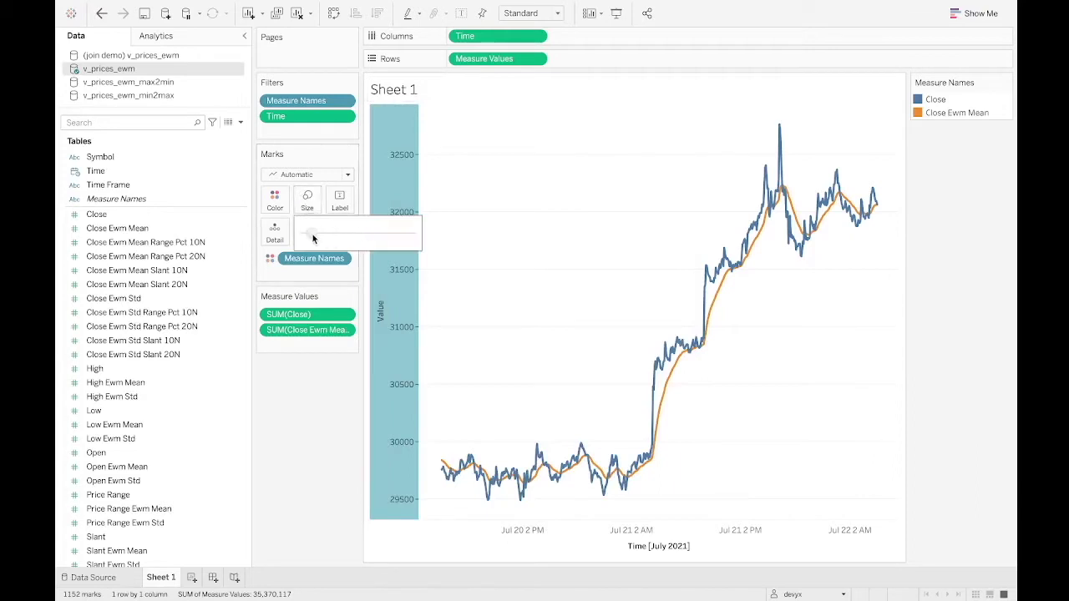
pyautogui.click(313, 233)
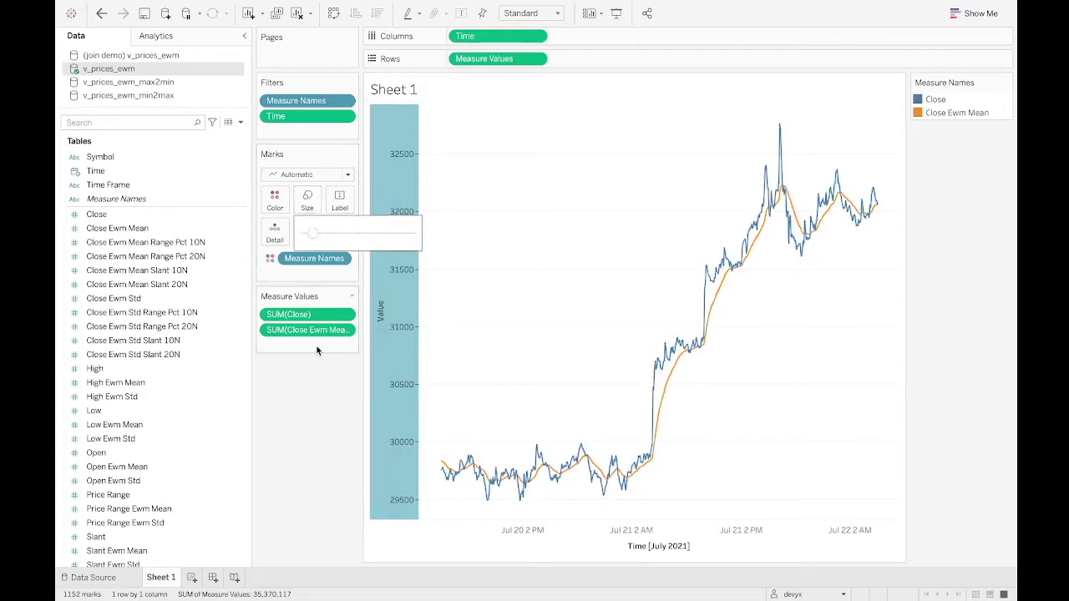
pyautogui.click(277, 471)
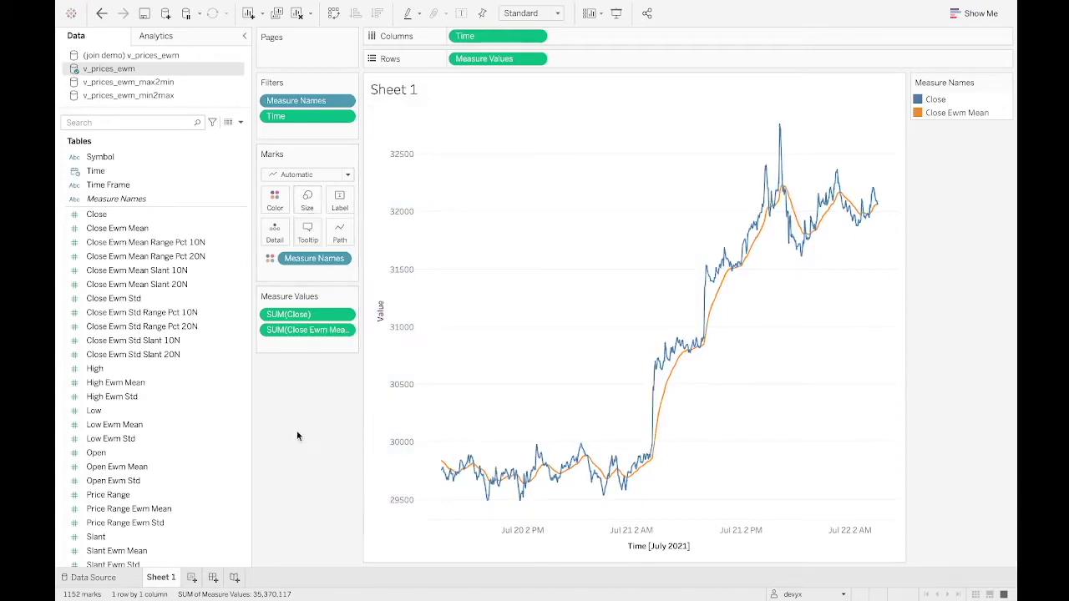
# Color the Close Ewm Mean line gray.
pyautogui.doubleClick(931, 113)
pyautogui.click(591, 345)
pyautogui.click(640, 423)
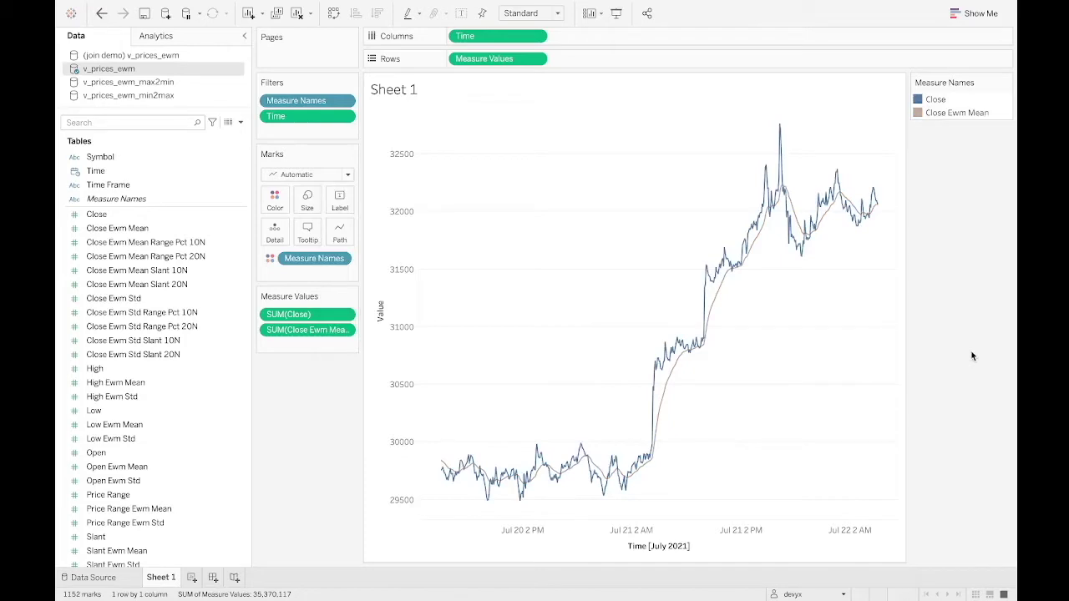
# Assign blue to Close Ewm Mean and gray to Close from the Automatic color palette.
pyautogui.doubleClick(928, 111)
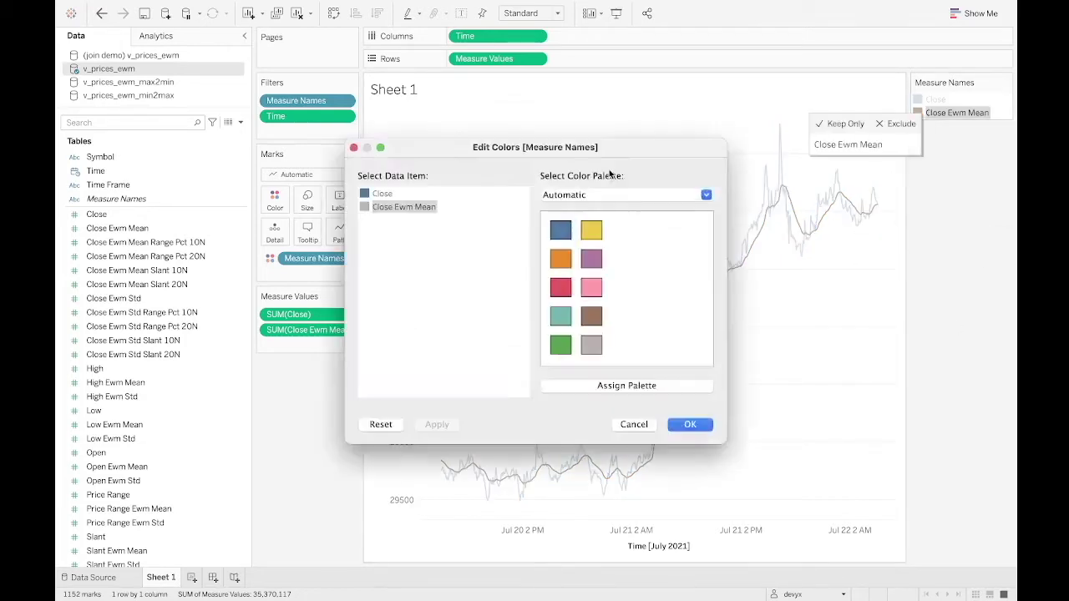
pyautogui.doubleClick(410, 207)
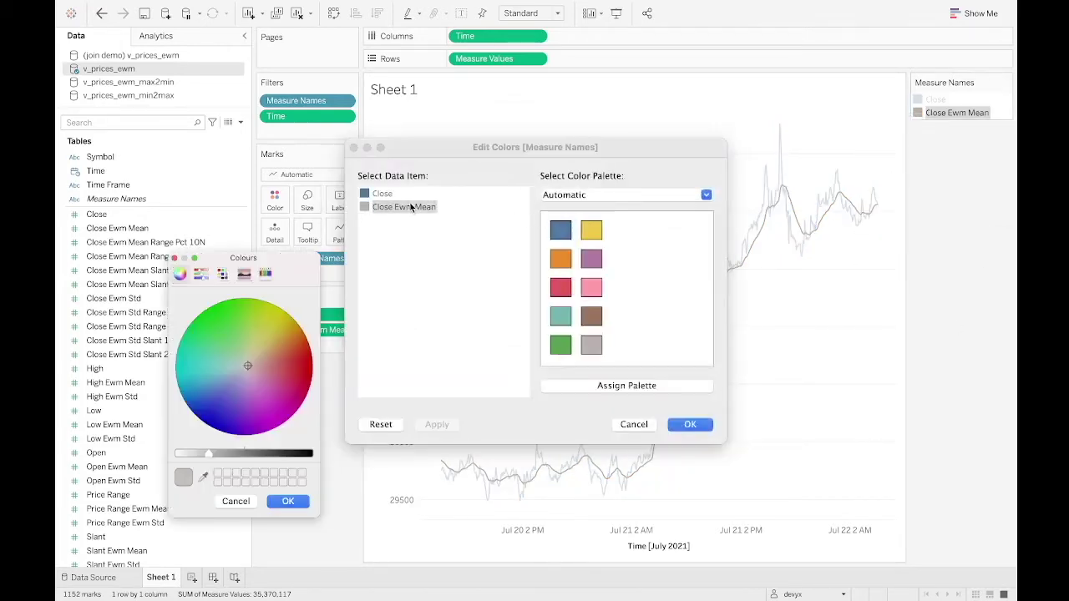
pyautogui.click(173, 258)
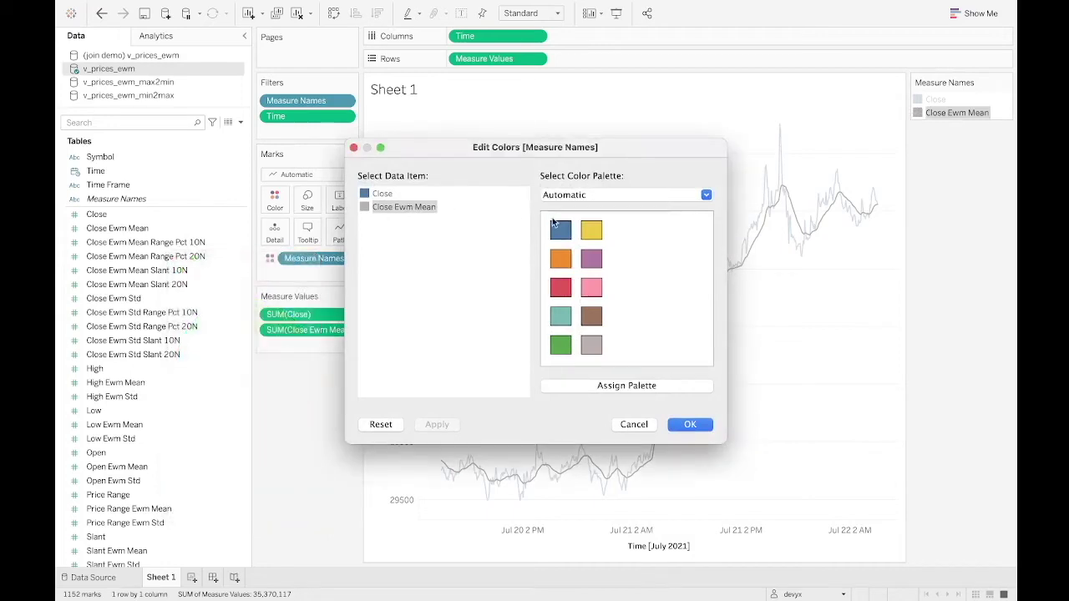
pyautogui.click(560, 230)
pyautogui.click(381, 195)
pyautogui.click(591, 344)
pyautogui.click(683, 424)
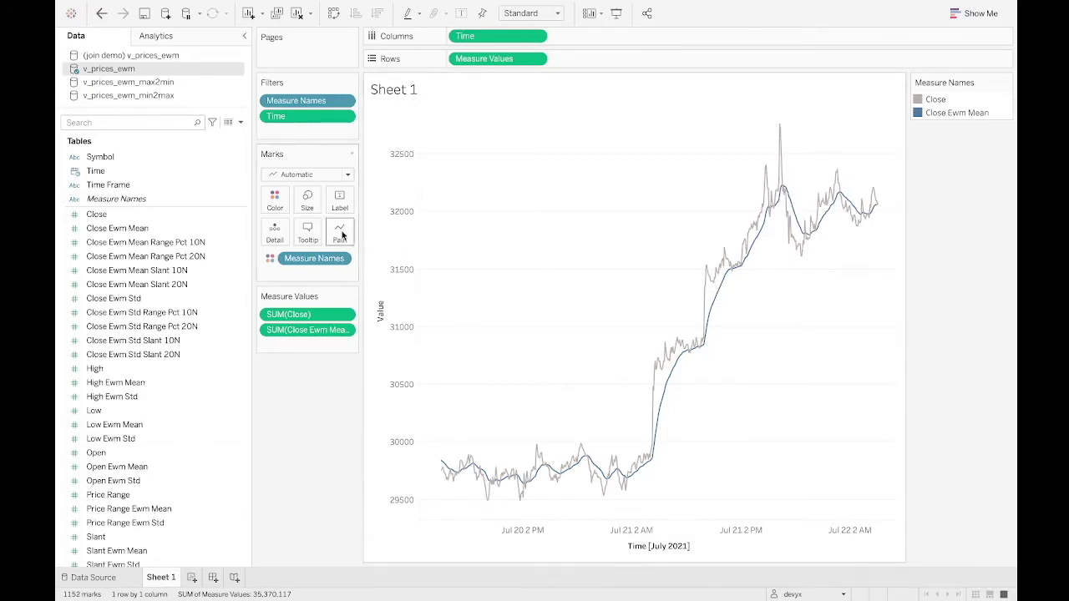
# Examine the dimensions and measures available in the v_prices_ewm_max2min data source, including its time fields and Close Ewm Mean fields.
pyautogui.scroll(-1, 115, 326)
pyautogui.scroll(1, 115, 326)
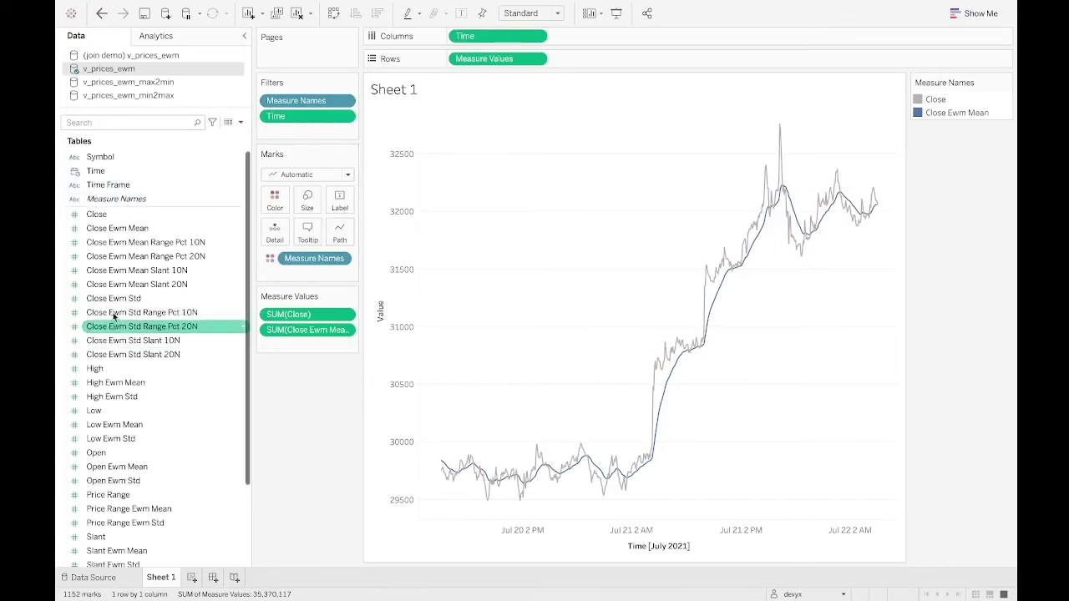
pyautogui.click(99, 82)
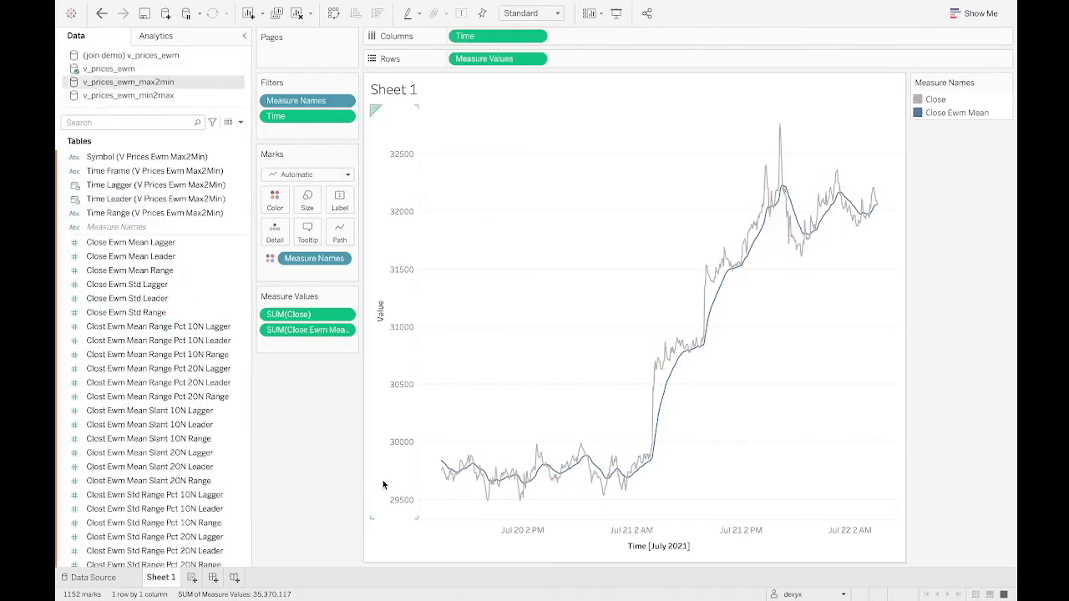
pyautogui.click(164, 216)
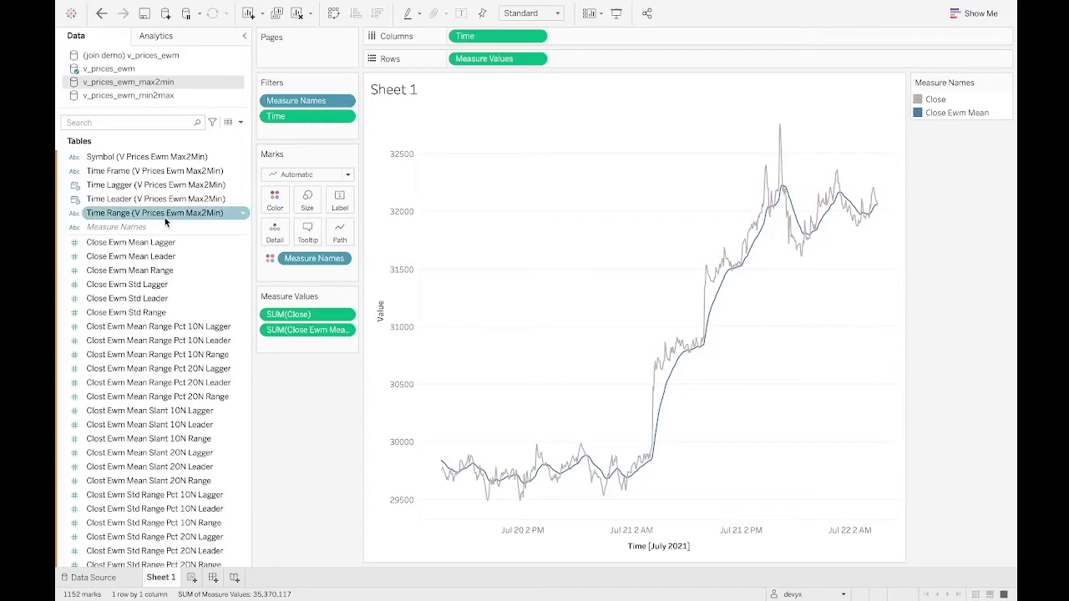
pyautogui.click(147, 185)
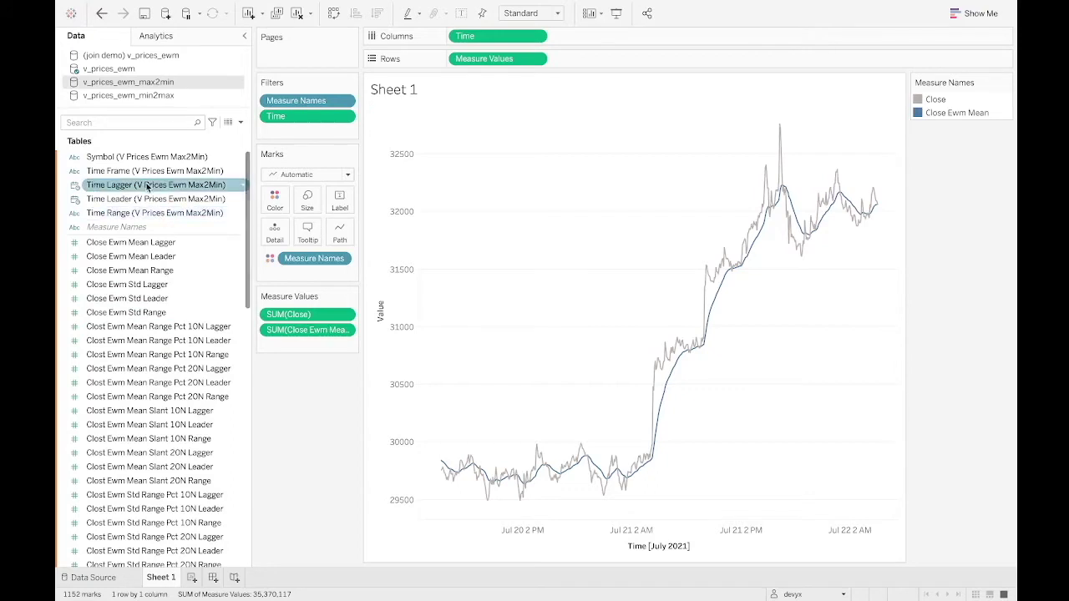
pyautogui.click(144, 171)
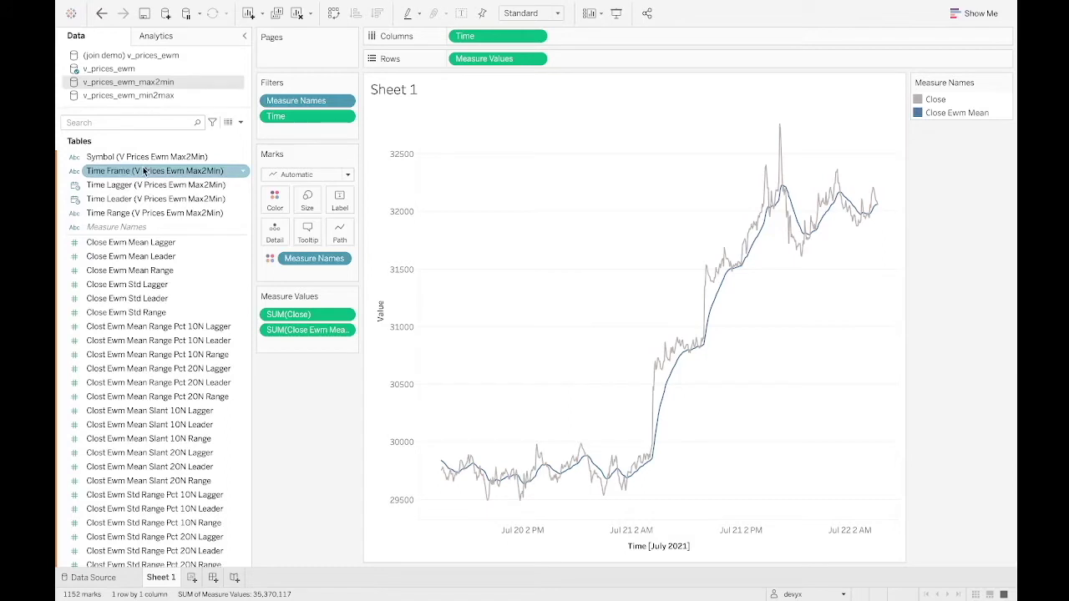
pyautogui.click(140, 185)
pyautogui.click(132, 228)
pyautogui.click(131, 257)
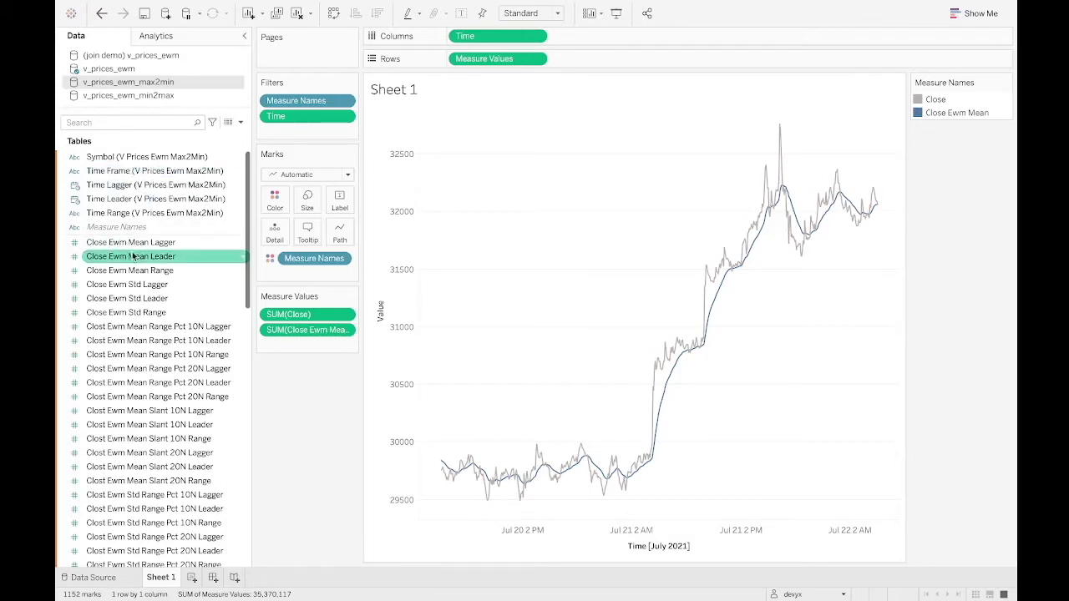
pyautogui.click(137, 243)
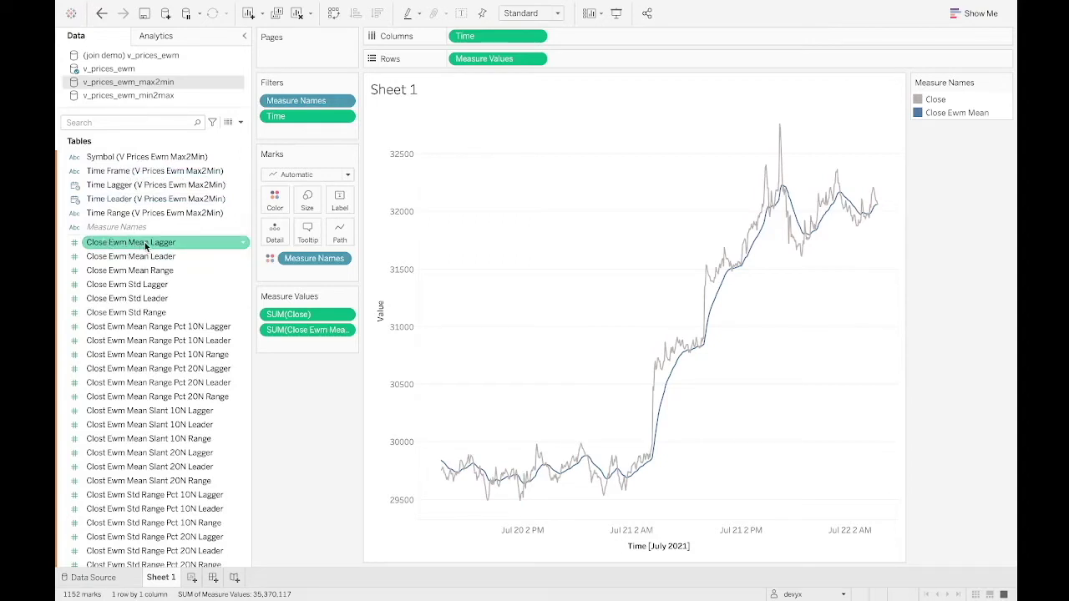
# Try to add Close Ewm Mean Lagger from v_prices_ewm_max2min to the chart as a second vertical axis.
pyautogui.moveTo(144, 243); pyautogui.dragTo(881, 300)
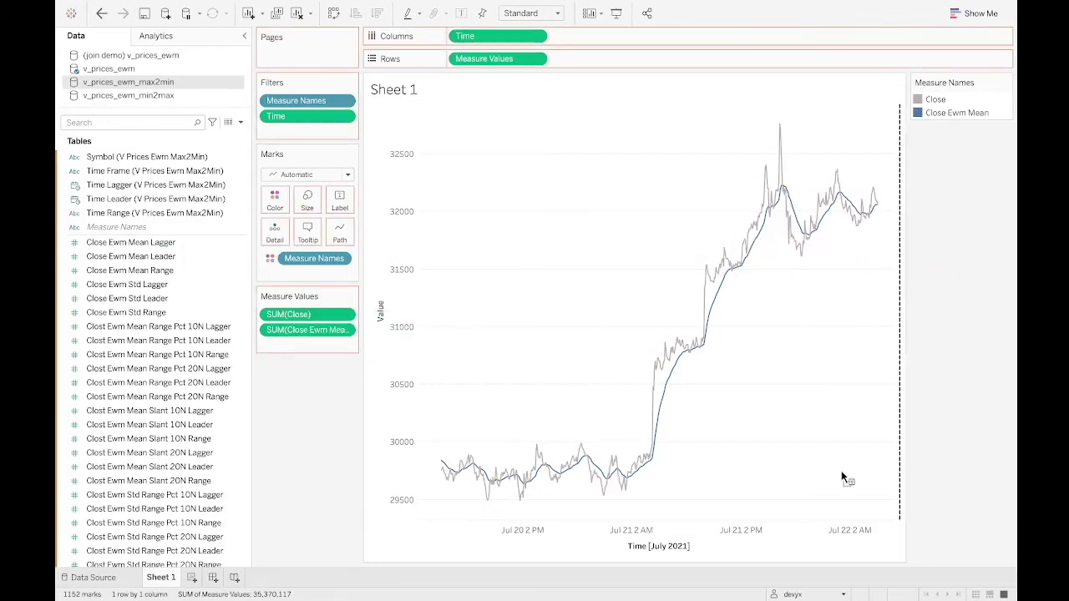
pyautogui.click(535, 322)
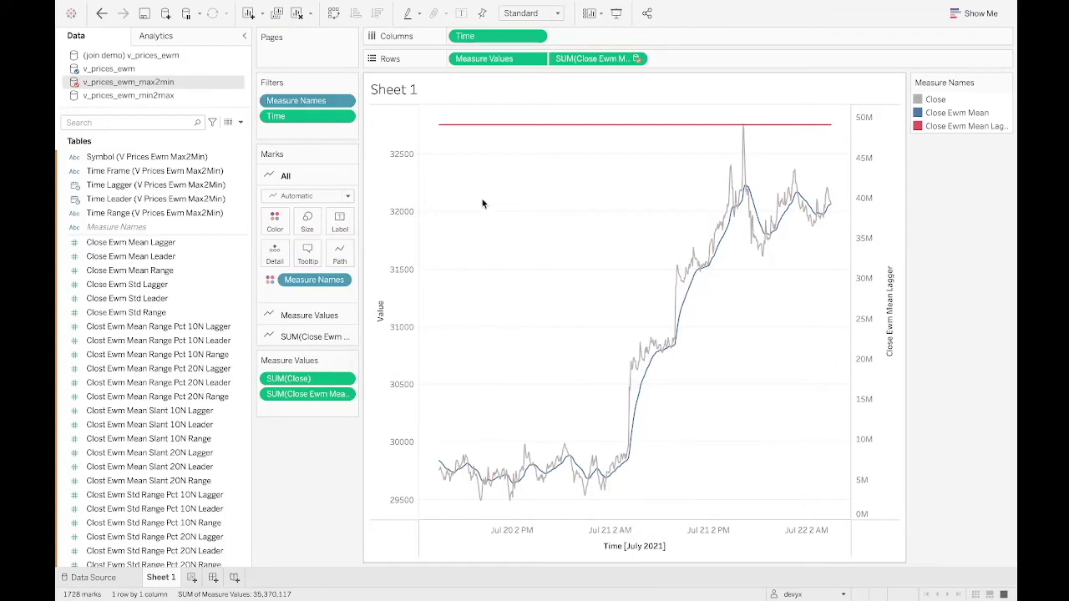
pyautogui.moveTo(541, 123)
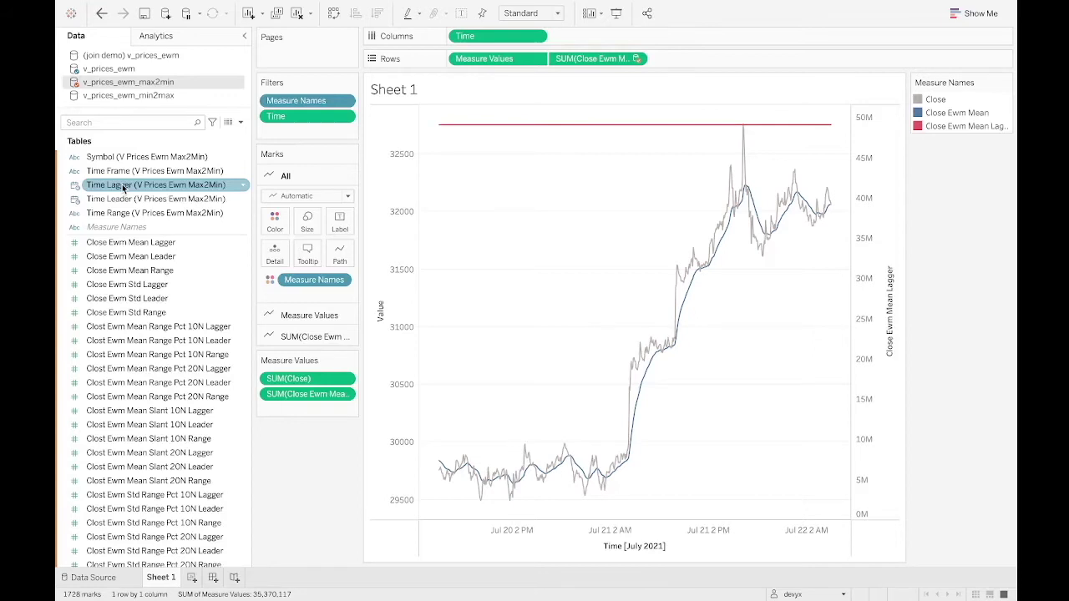
# Add a blank second worksheet and return to Sheet 1.
pyautogui.click(108, 70)
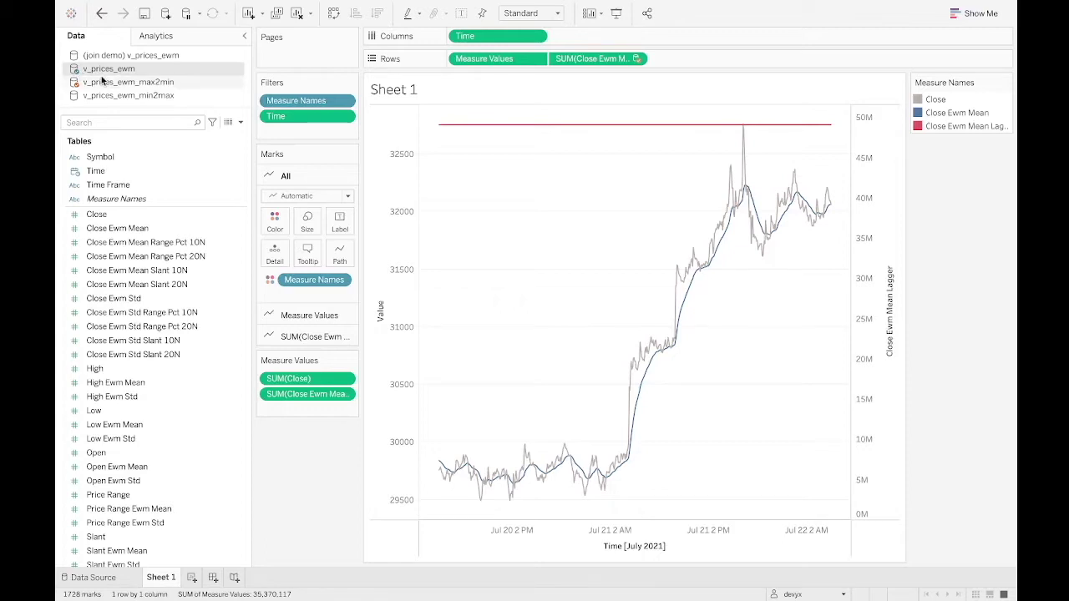
pyautogui.click(193, 579)
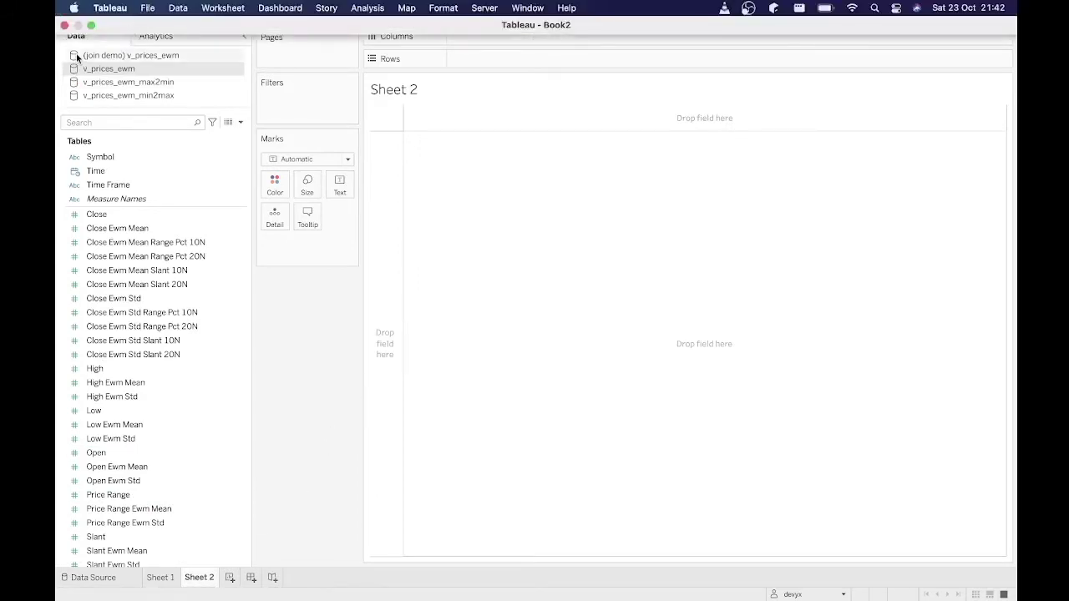
pyautogui.click(239, 202)
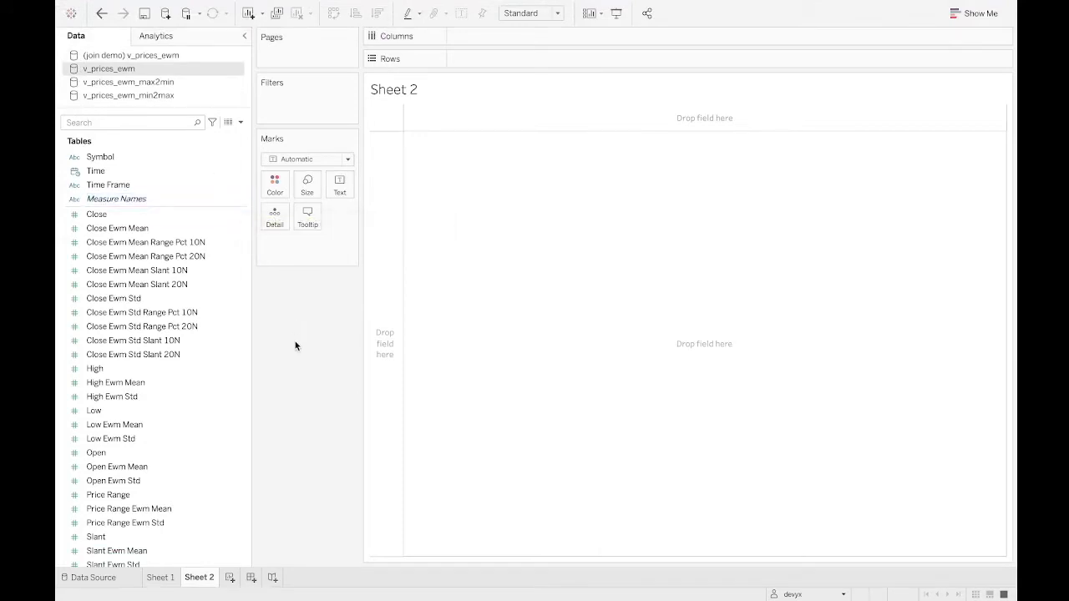
pyautogui.click(166, 578)
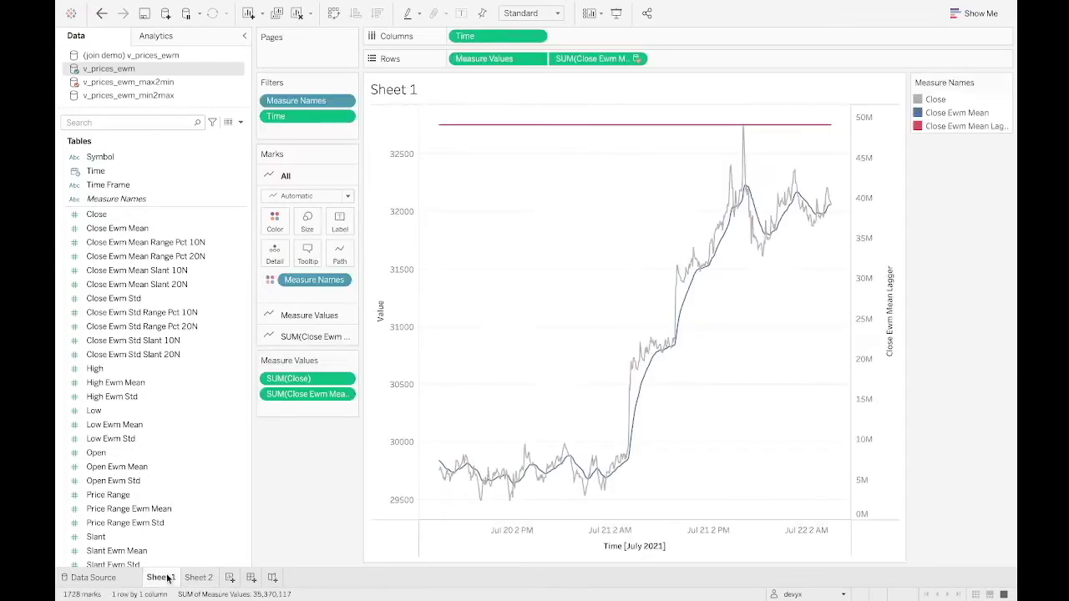
# Try to add Close Ewm Mean Lagger from v_prices_ewm_min2max to the rows of Sheet 1.
pyautogui.click(92, 95)
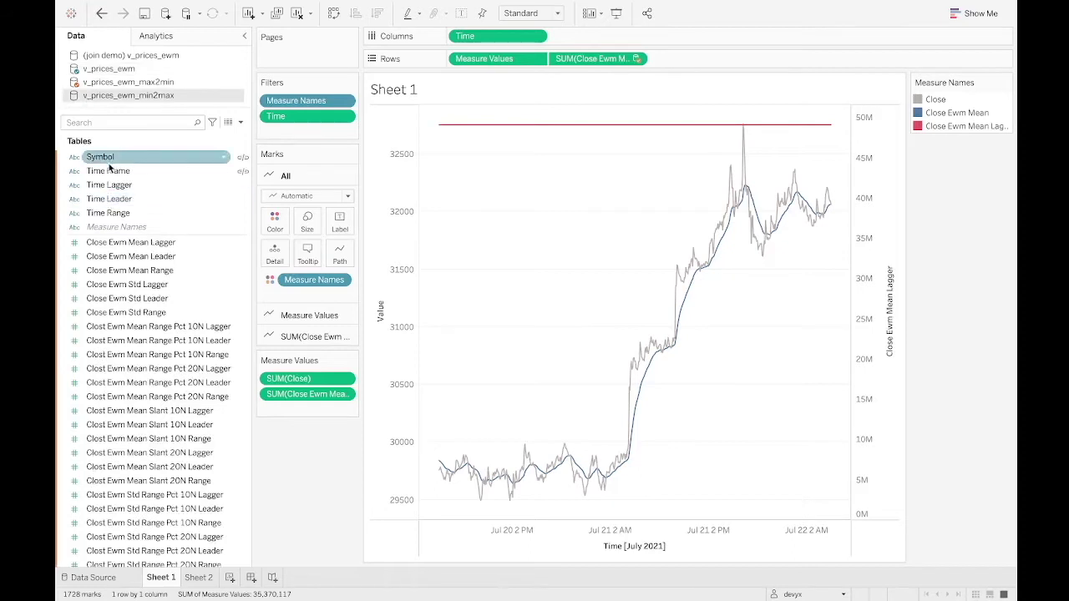
pyautogui.moveTo(104, 242); pyautogui.dragTo(923, 60)
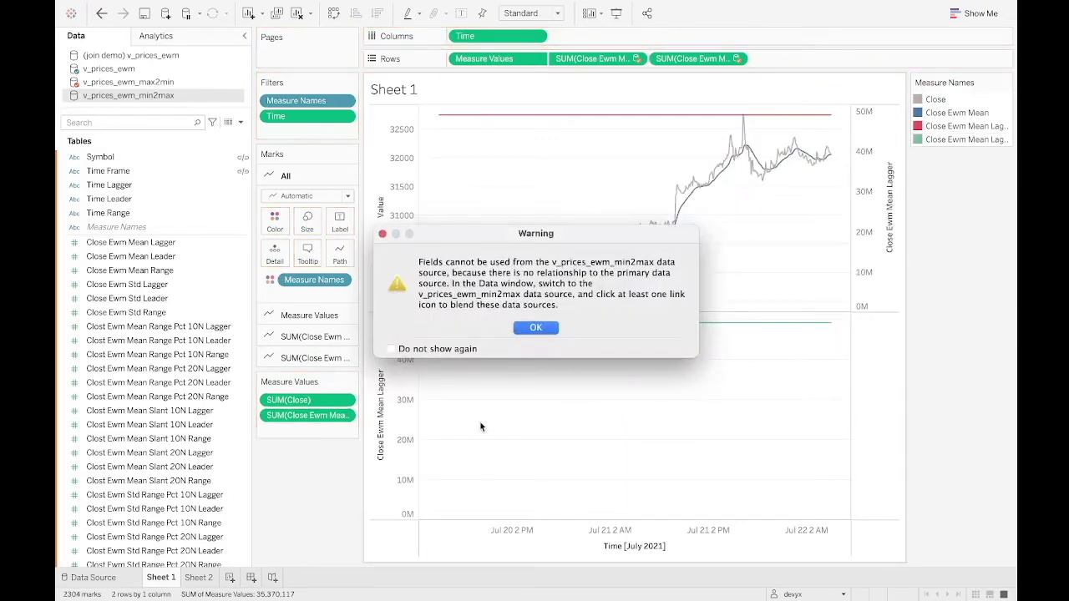
pyautogui.click(537, 329)
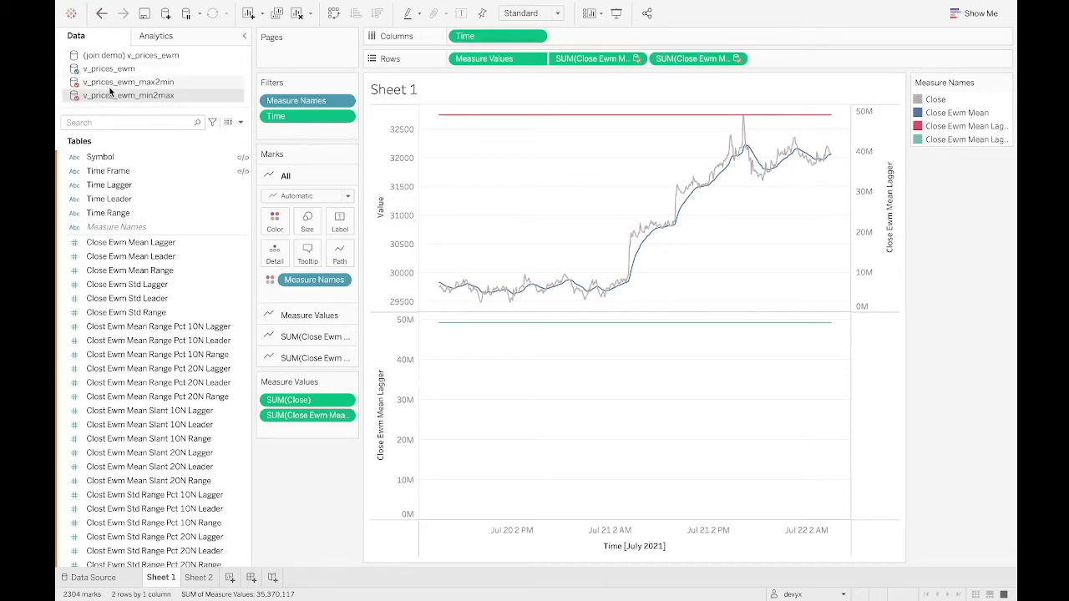
# Remove both Close Ewm Mean Lagger measures from the rows of Sheet 1.
pyautogui.moveTo(677, 58); pyautogui.dragTo(269, 463)
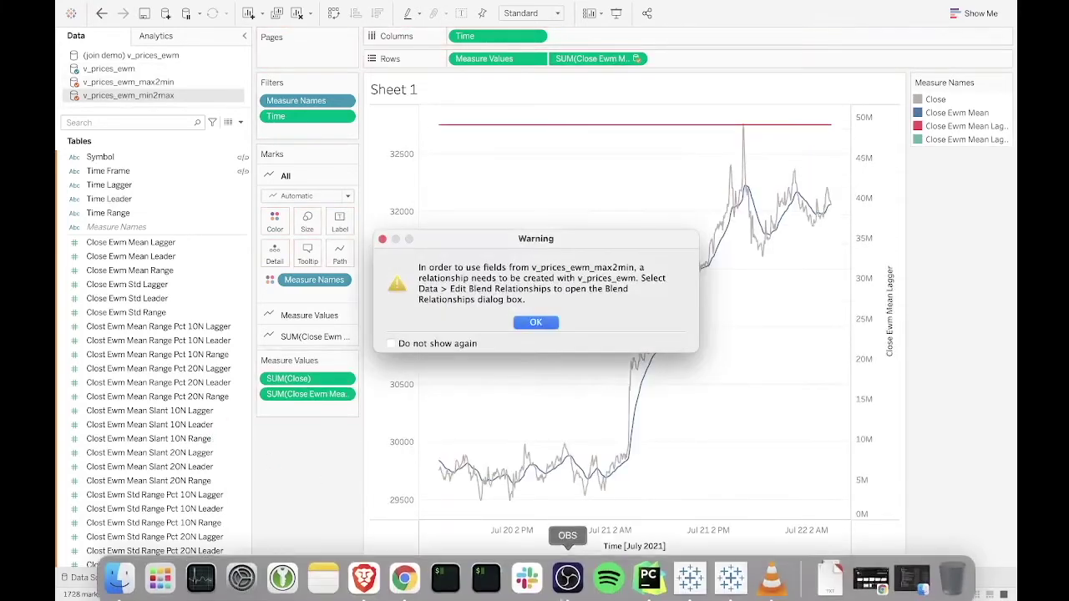
pyautogui.click(534, 322)
pyautogui.moveTo(583, 56); pyautogui.dragTo(311, 469)
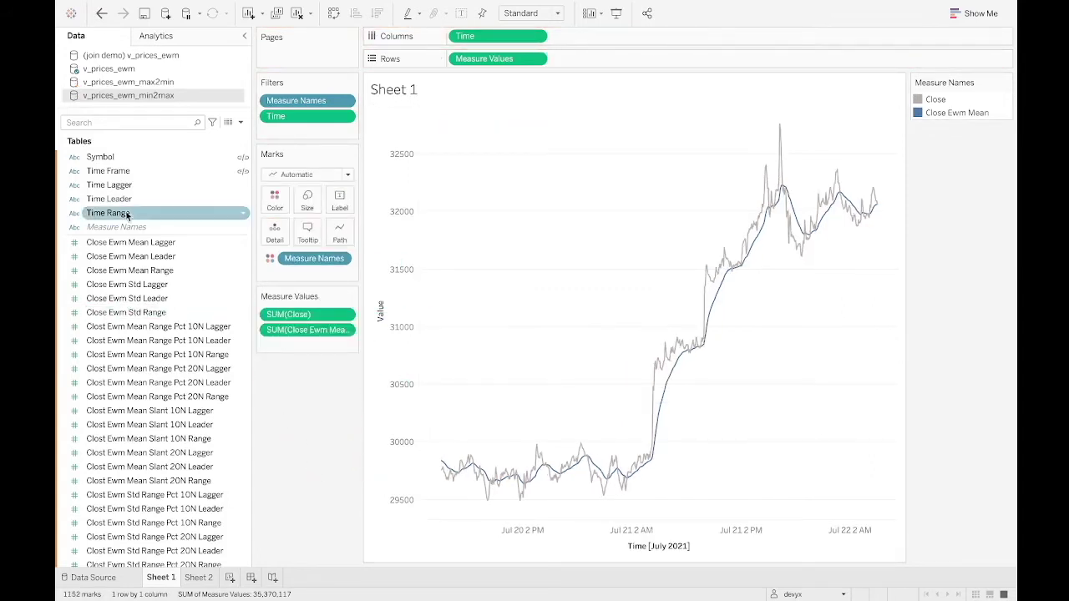
# Set the blend relationship between primary v_prices_ewm and secondary v_prices_ewm_max2min to Custom.
pyautogui.click(144, 83)
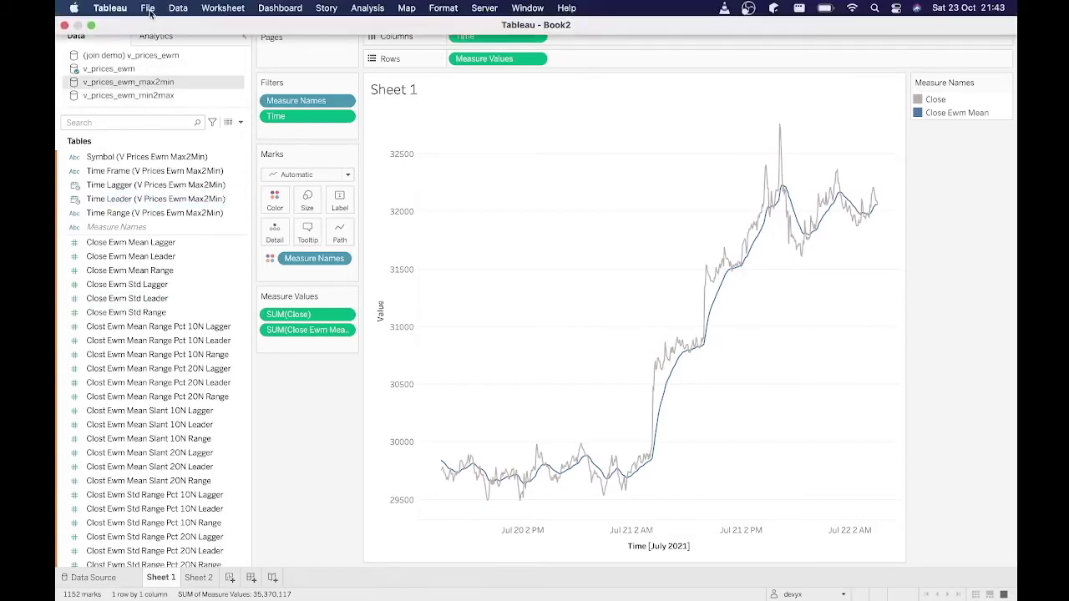
pyautogui.click(175, 10)
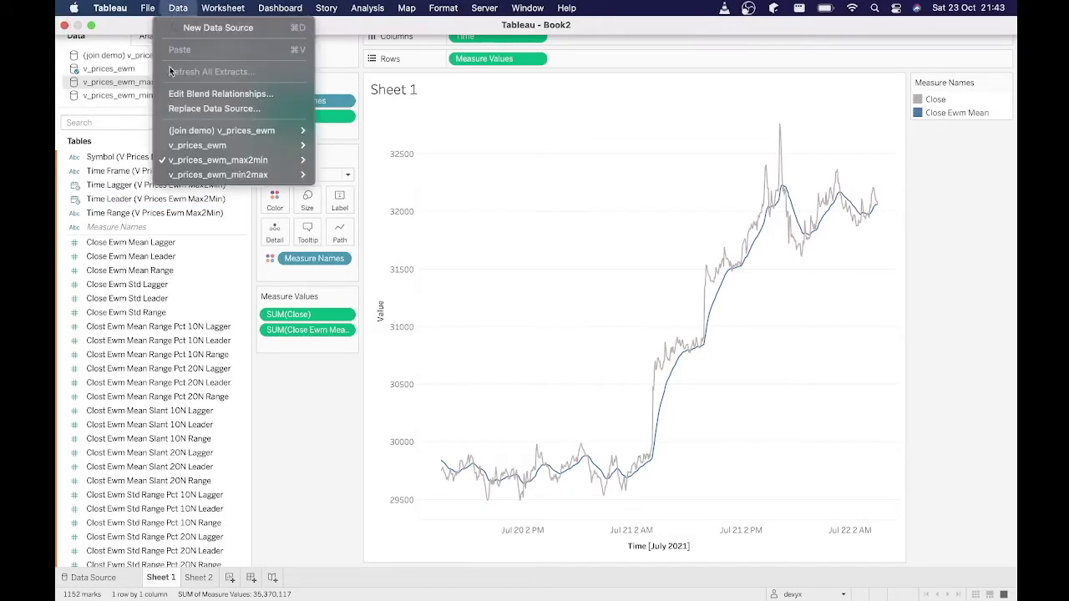
pyautogui.click(286, 405)
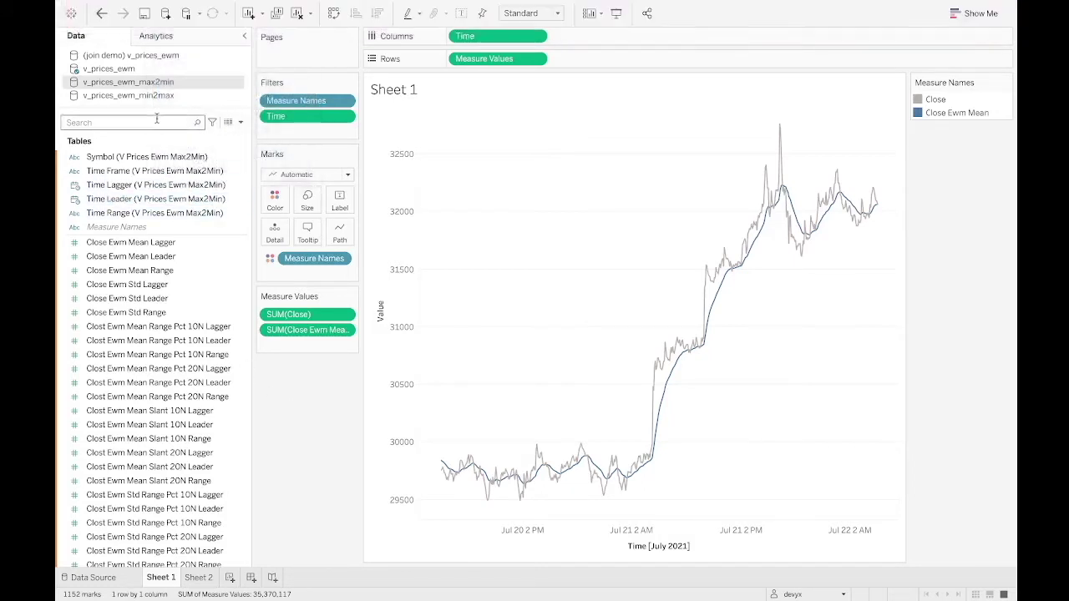
pyautogui.moveTo(182, 6)
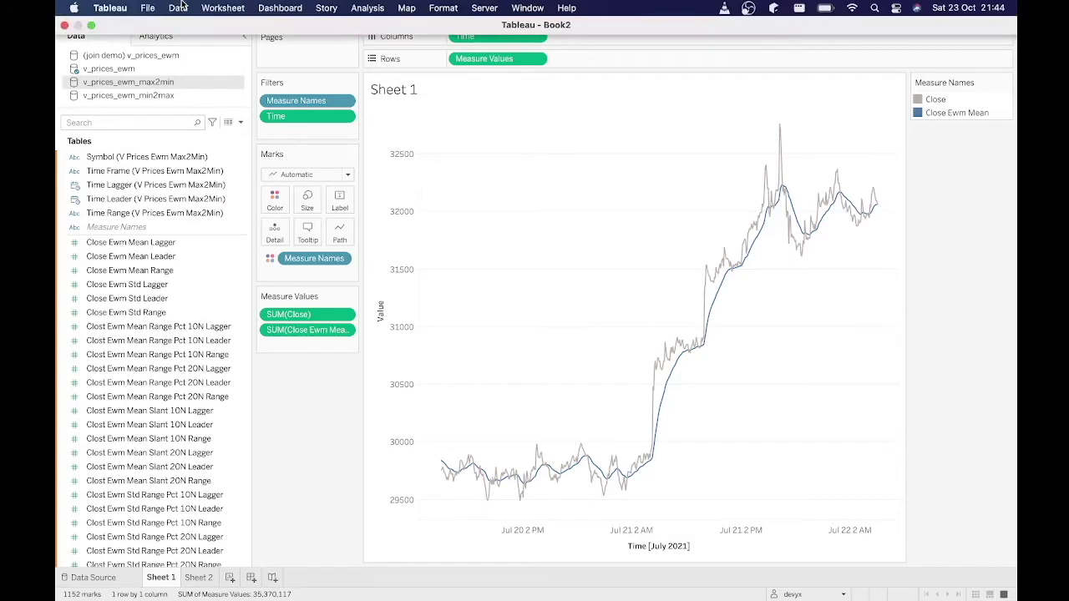
pyautogui.click(180, 8)
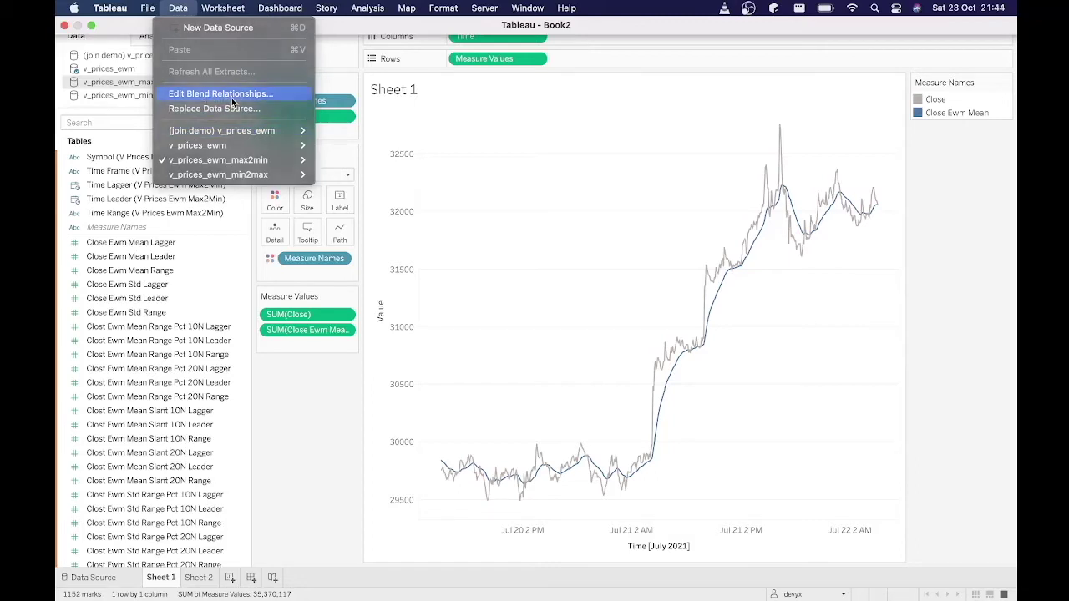
pyautogui.click(231, 98)
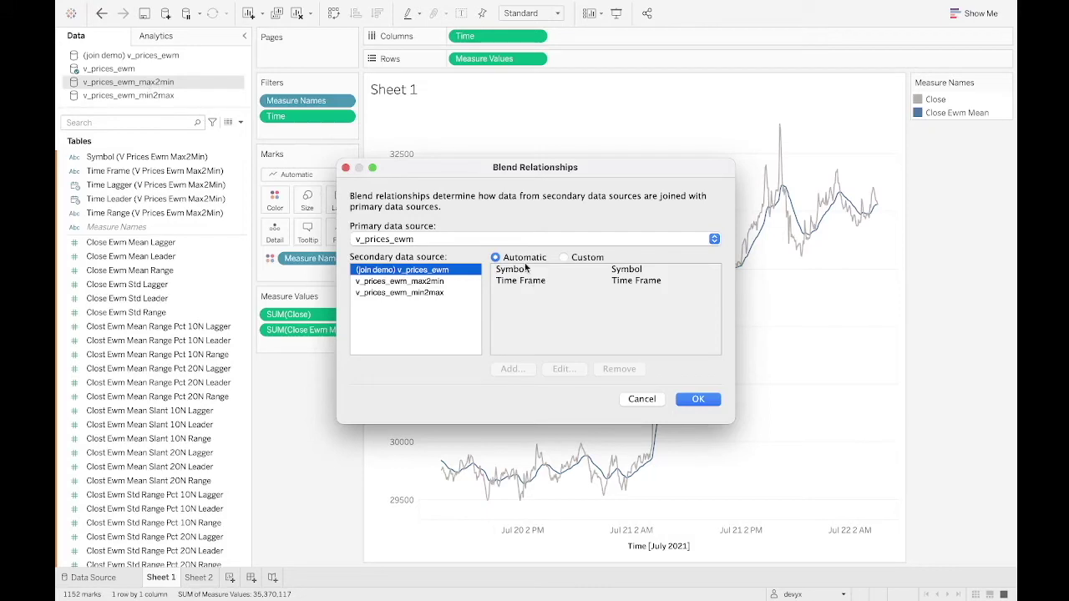
pyautogui.click(424, 282)
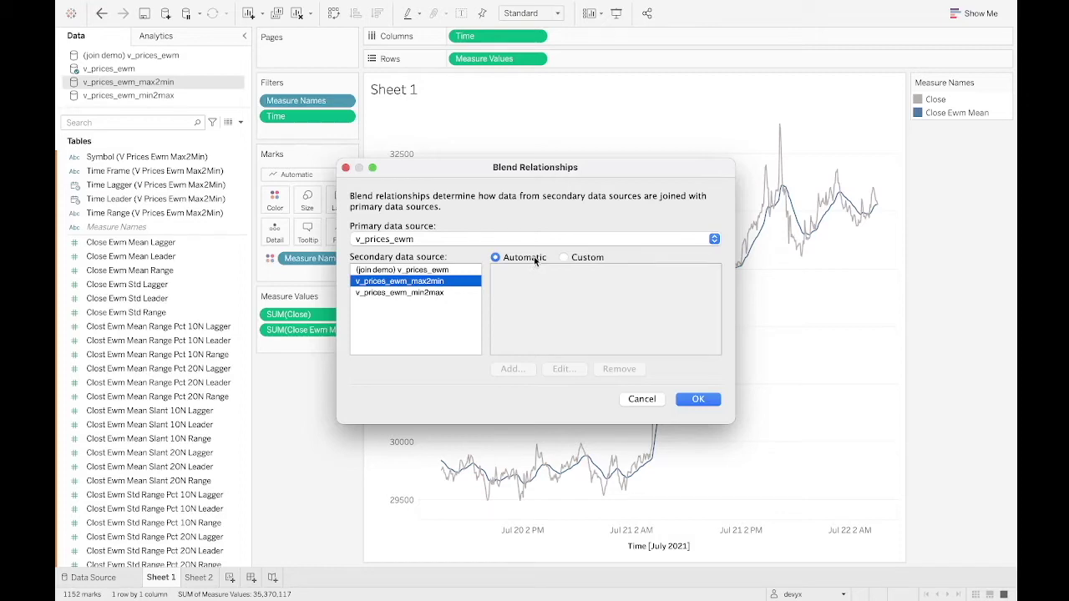
pyautogui.click(571, 257)
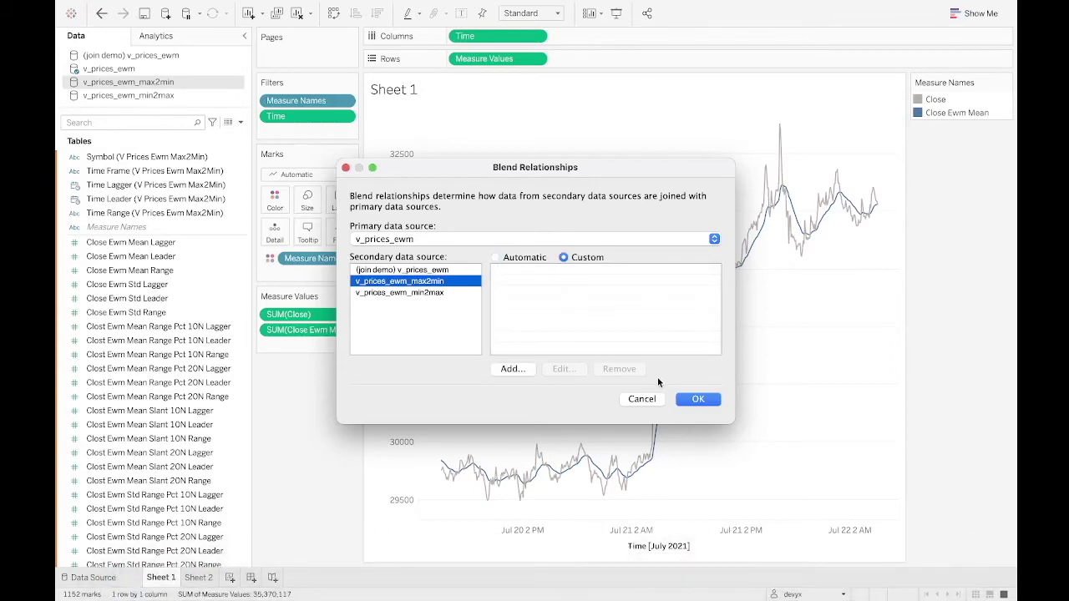
# Add a field mapping from the primary Symbol to Symbol (V Prices Ewm Max2Min).
pyautogui.click(513, 369)
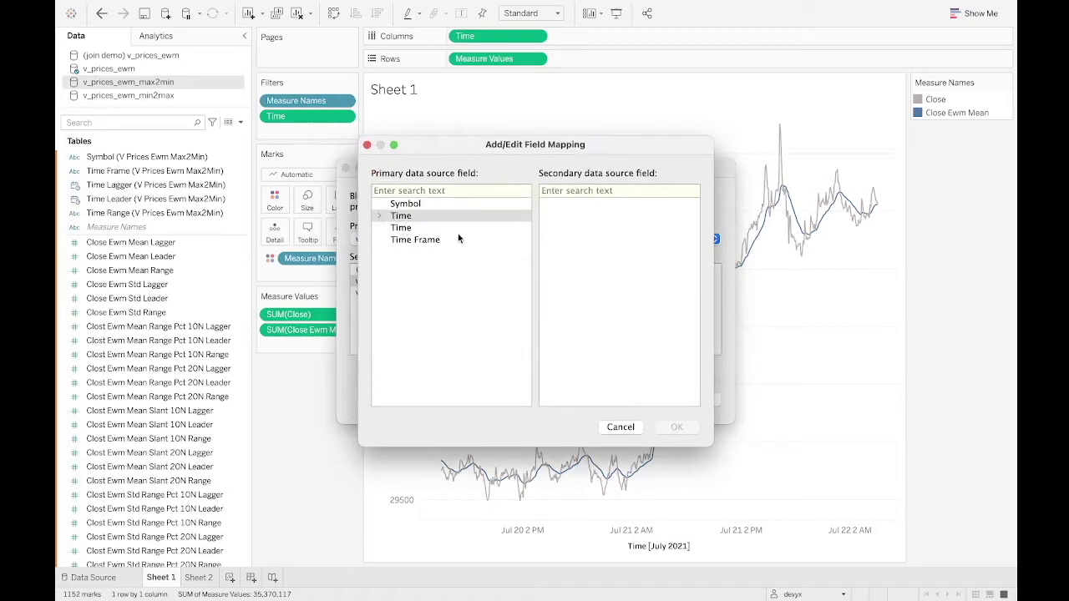
pyautogui.click(417, 206)
pyautogui.click(598, 204)
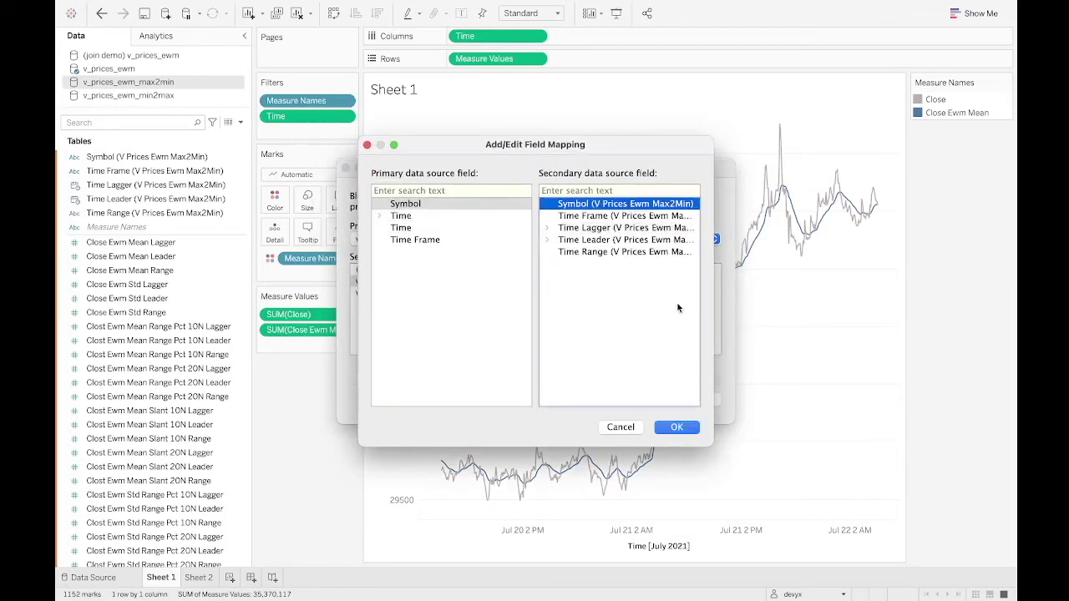
pyautogui.click(686, 427)
pyautogui.click(537, 272)
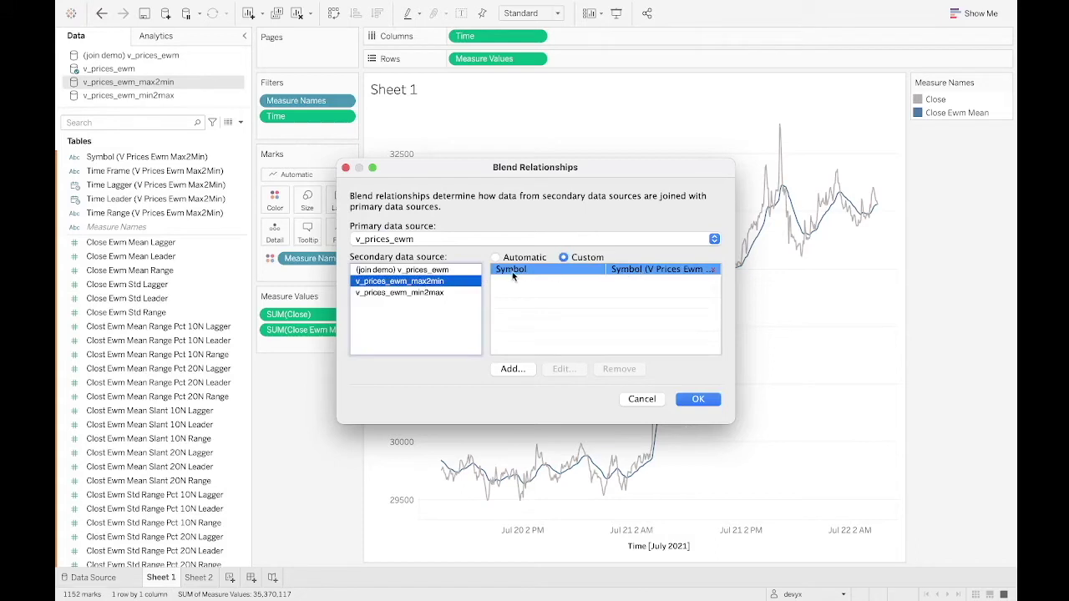
# Start a new field mapping, pairing the primary Time field with Time Lagger (V Prices Ewm Max2Min).
pyautogui.click(511, 368)
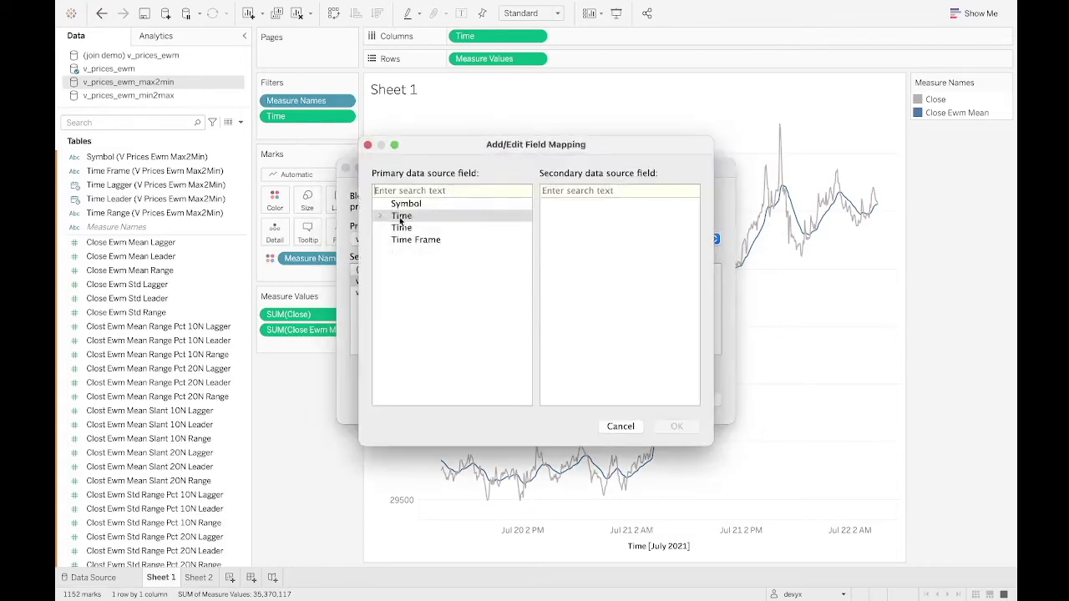
pyautogui.click(406, 229)
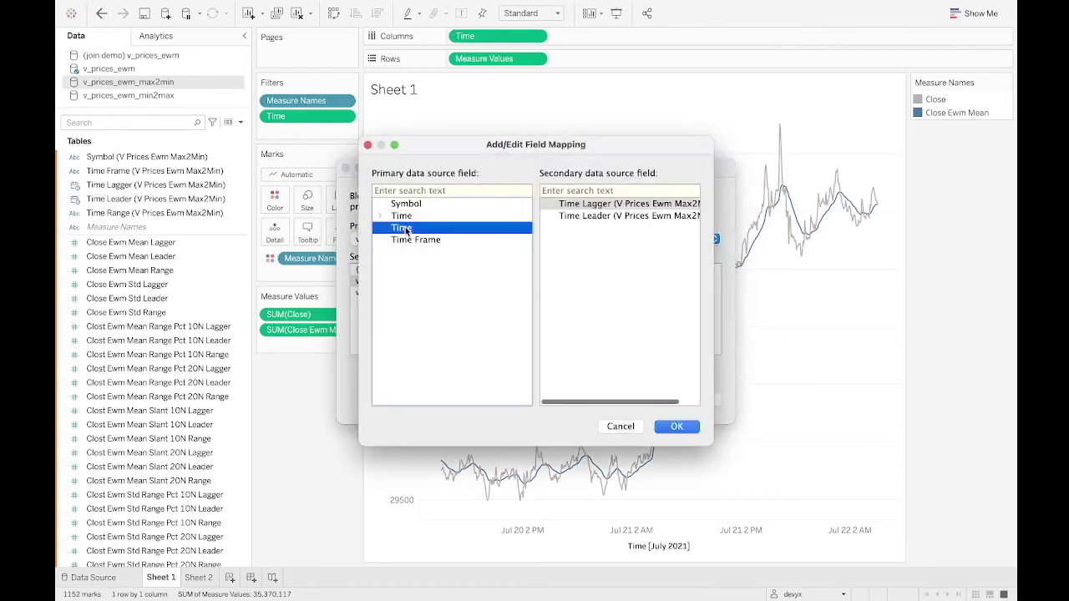
pyautogui.click(609, 205)
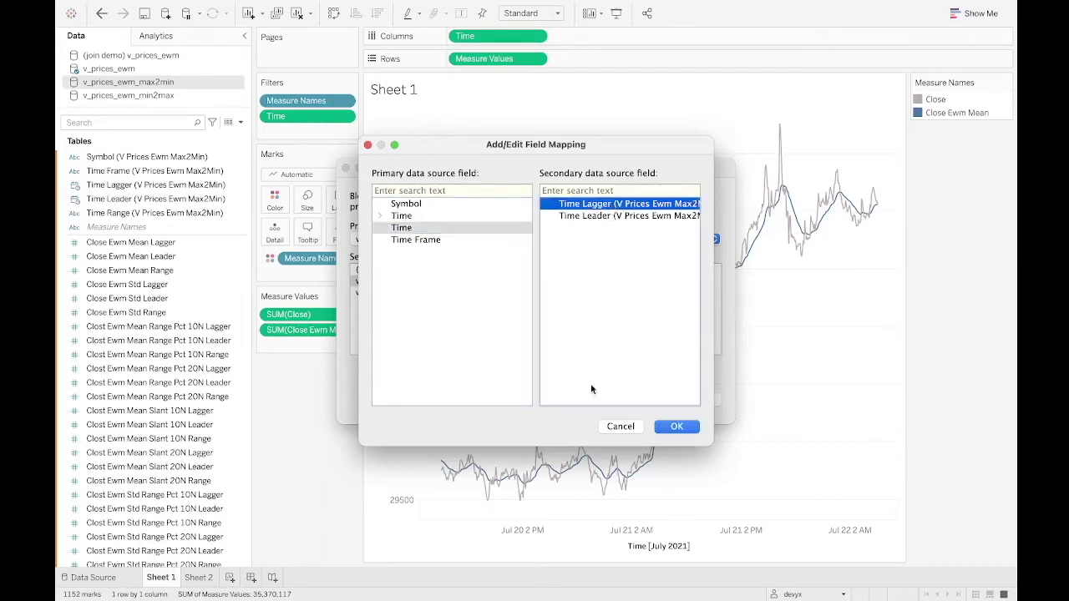
# Examine the date-part variants of the primary Time field, such as MINUTE(Time) and QUARTER(Time), and their possible secondary matches.
pyautogui.click(407, 228)
pyautogui.click(381, 216)
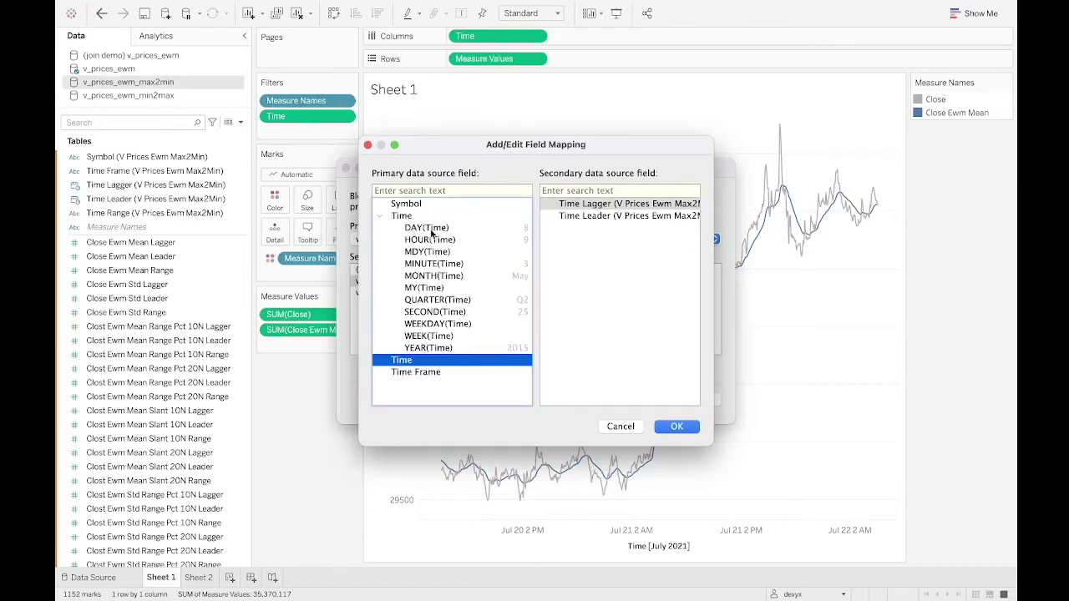
pyautogui.click(382, 216)
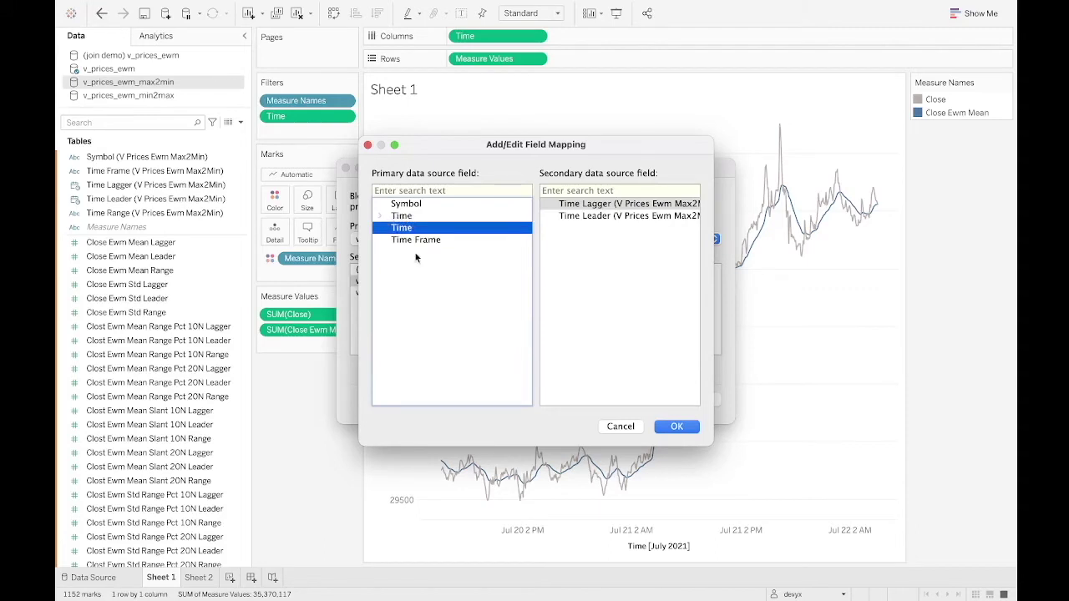
pyautogui.click(380, 216)
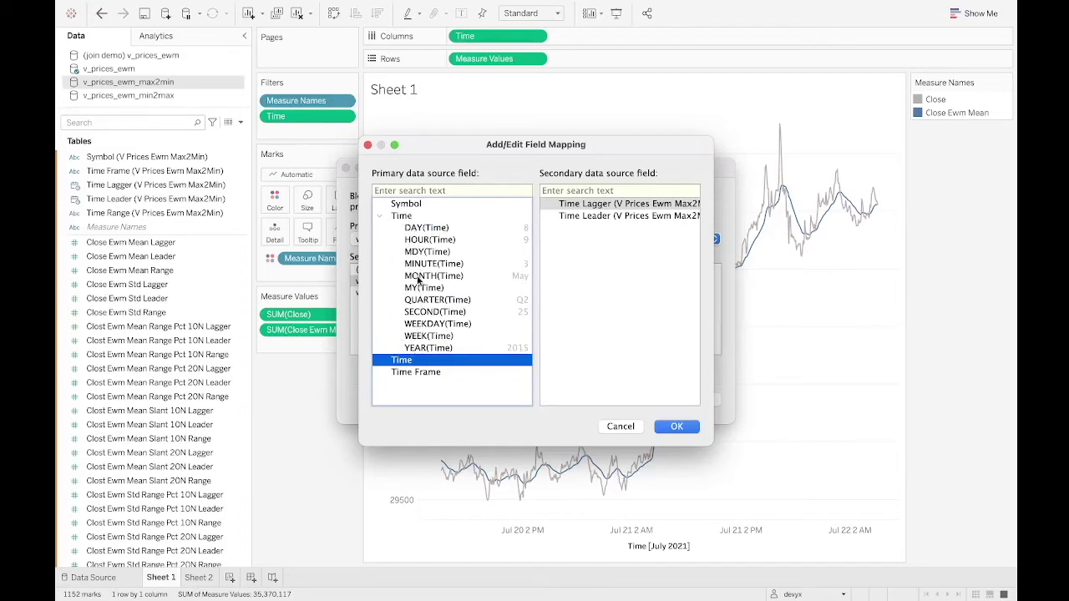
pyautogui.click(526, 265)
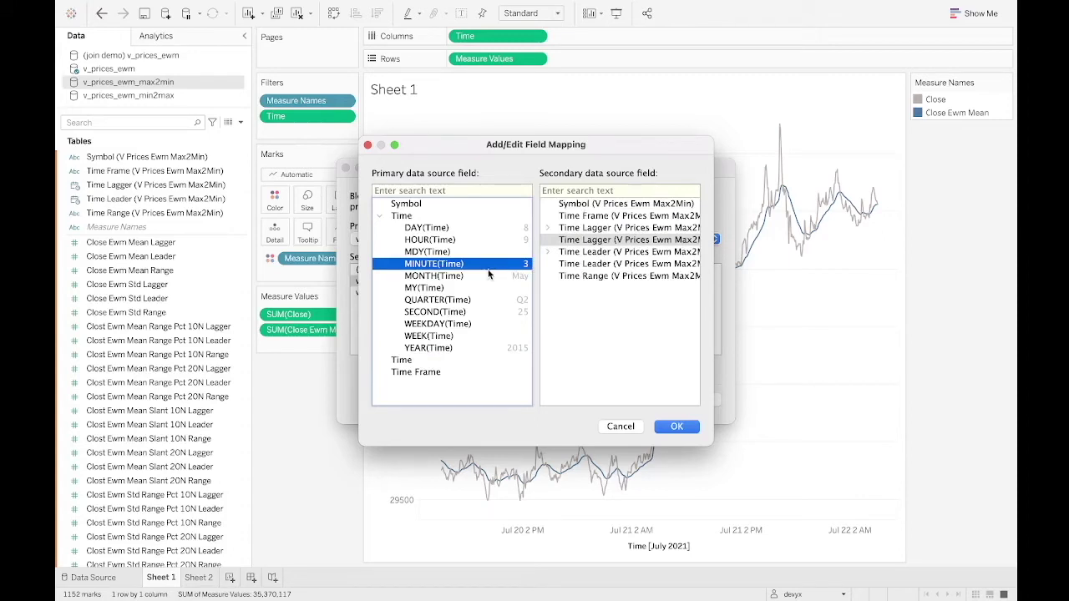
pyautogui.click(392, 217)
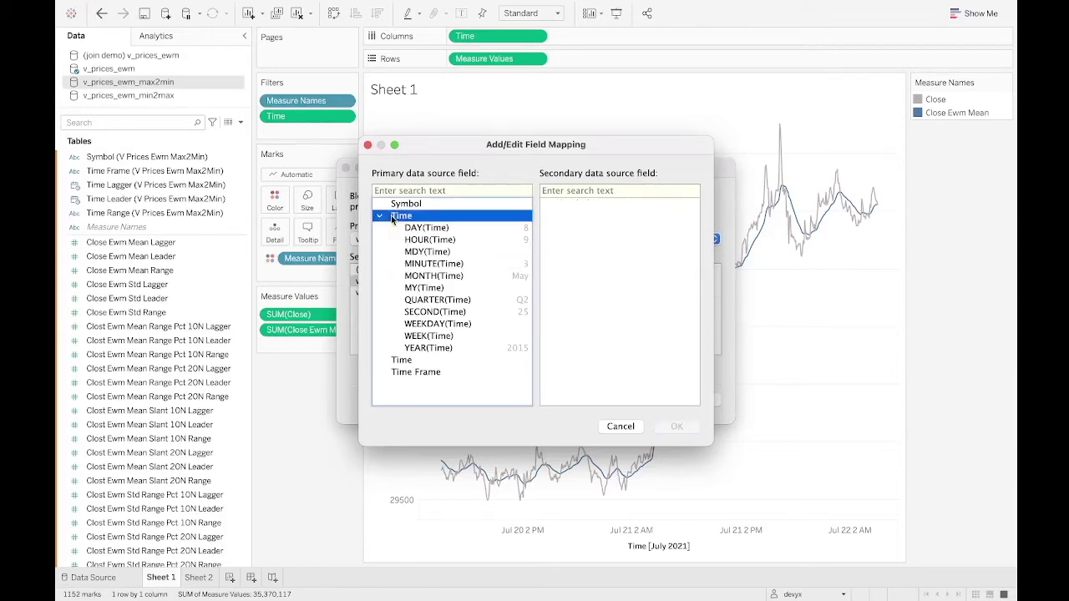
pyautogui.click(380, 217)
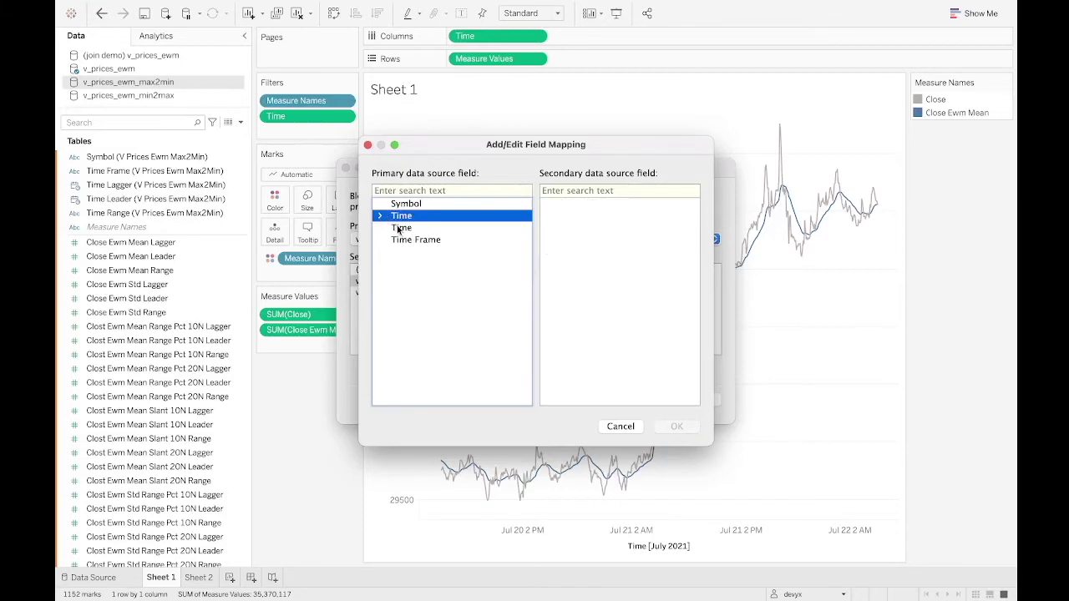
pyautogui.click(399, 229)
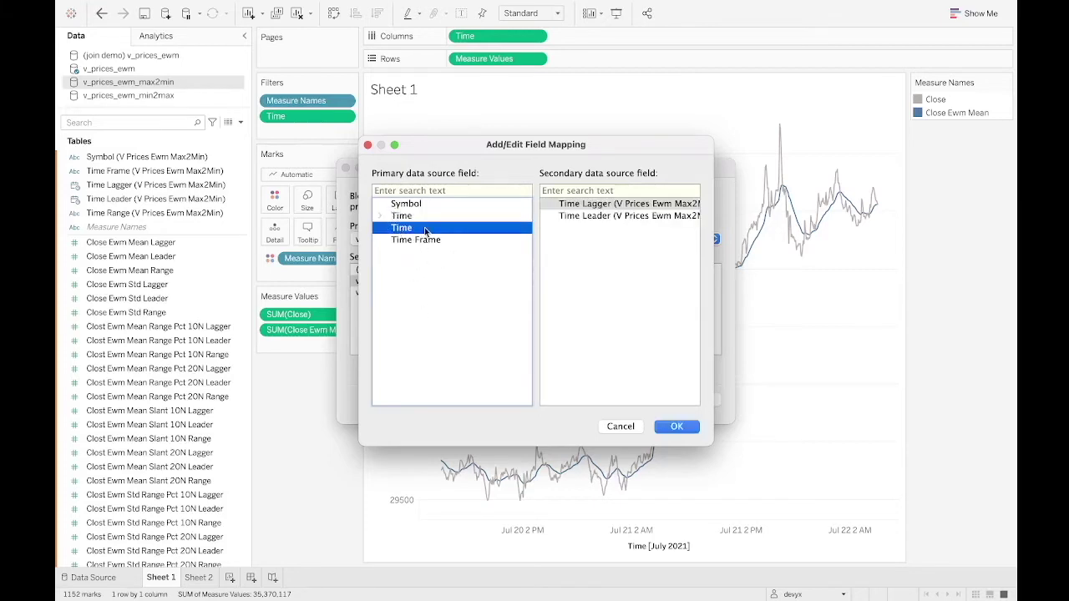
pyautogui.click(381, 217)
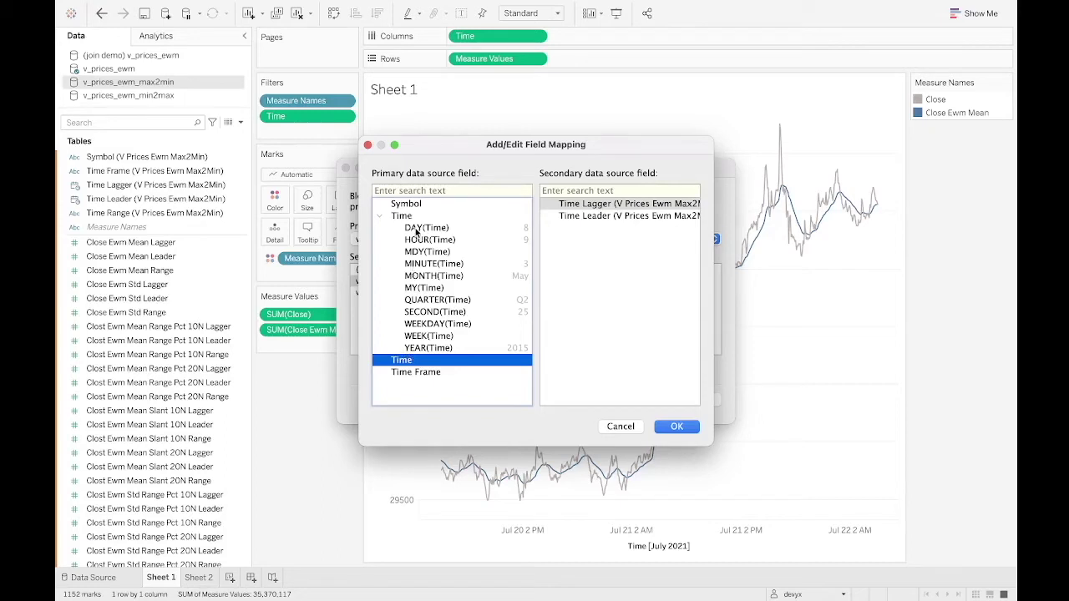
pyautogui.click(447, 301)
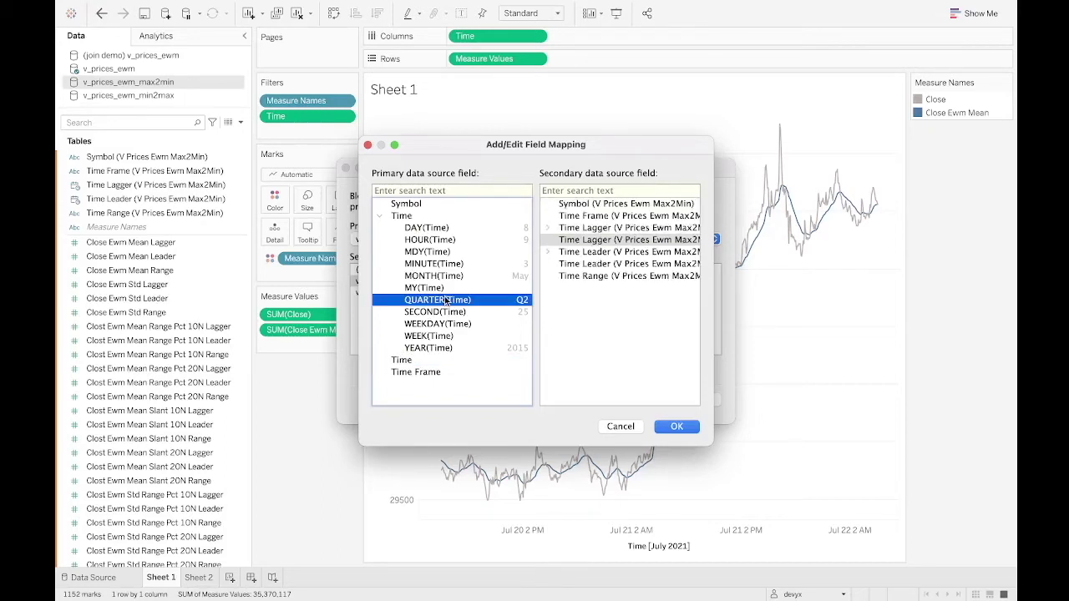
pyautogui.click(381, 216)
# Map the primary Time to Time Lagger (V Prices Ewm Max2Min) and apply the custom blend relationships.
pyautogui.click(413, 228)
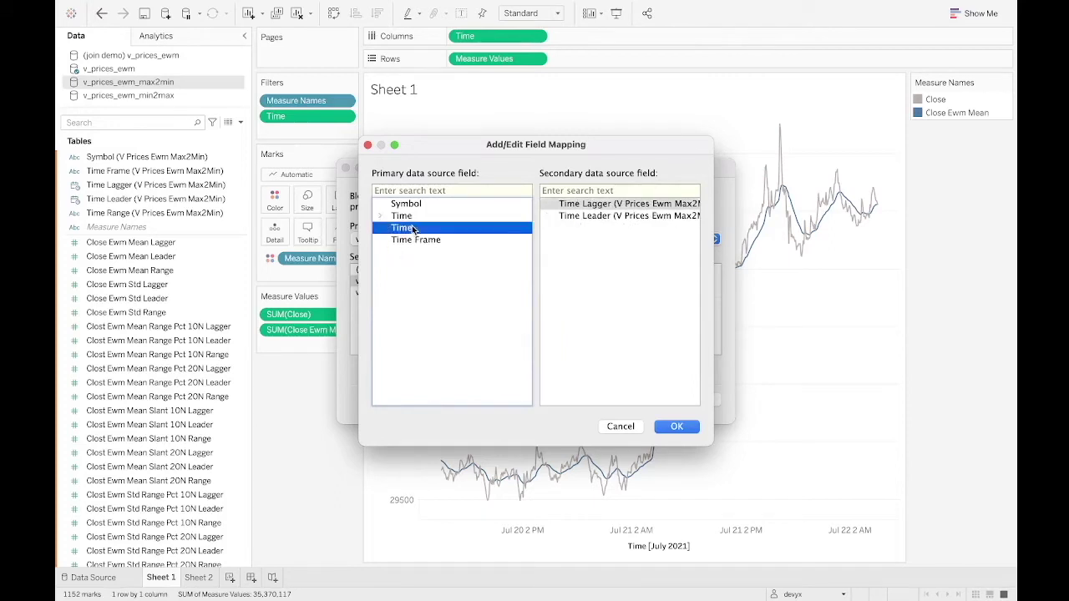
pyautogui.click(586, 203)
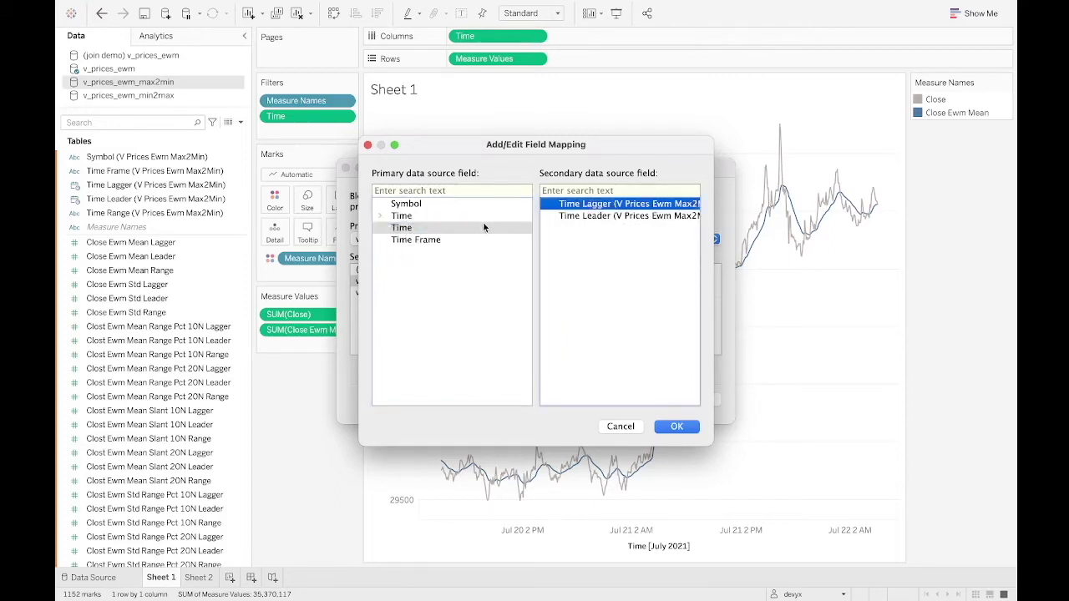
pyautogui.click(675, 427)
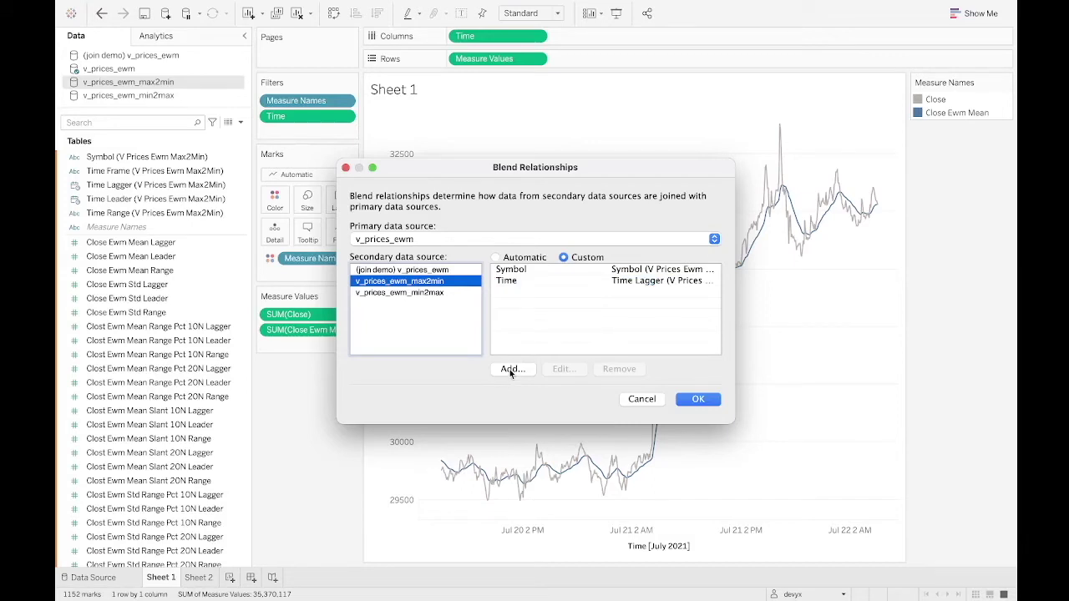
pyautogui.click(698, 400)
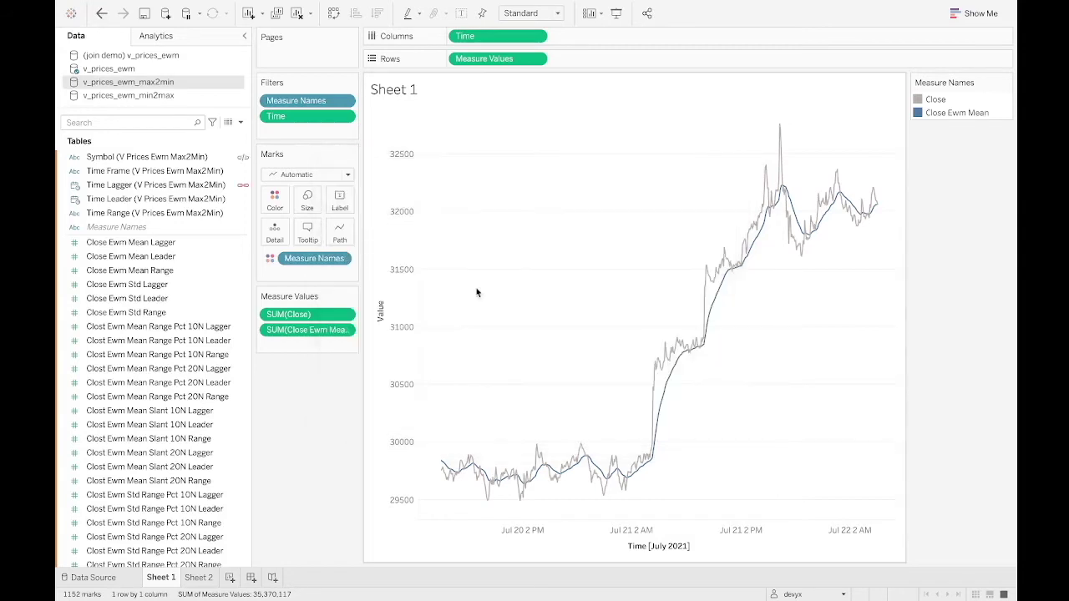
# Check the Time Lagger link and compare the fields of v_prices_ewm with those of v_prices_ewm_max2min.
pyautogui.click(180, 187)
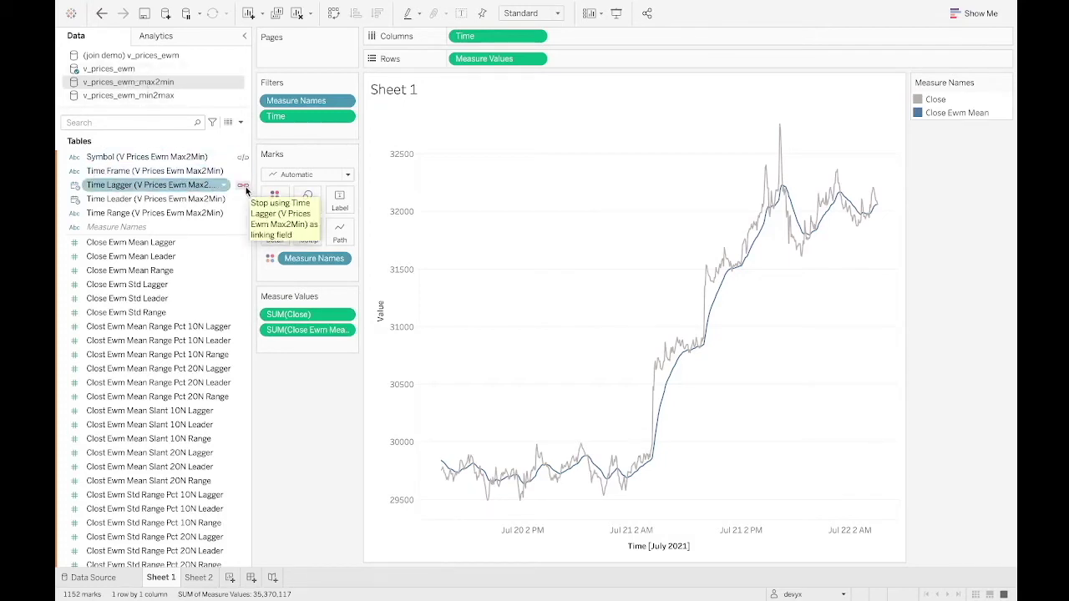
pyautogui.click(117, 69)
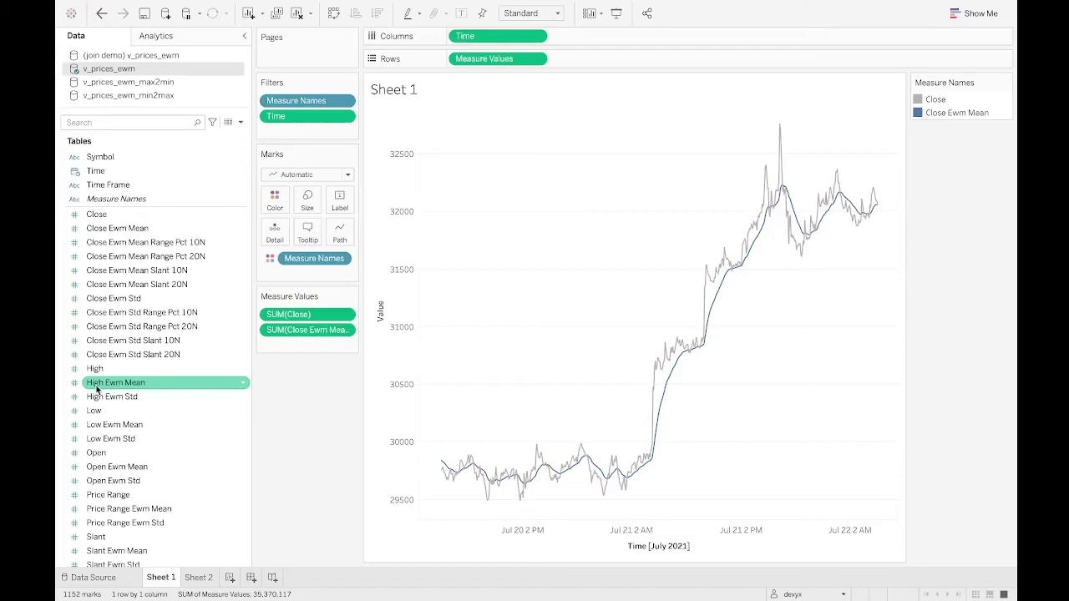
pyautogui.moveTo(158, 572)
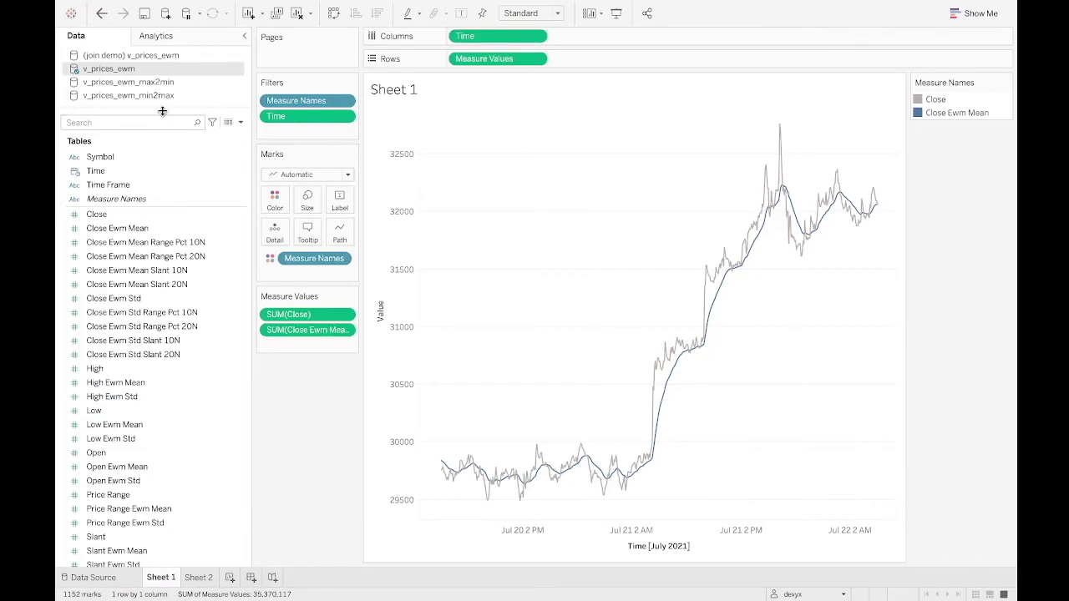
pyautogui.click(133, 82)
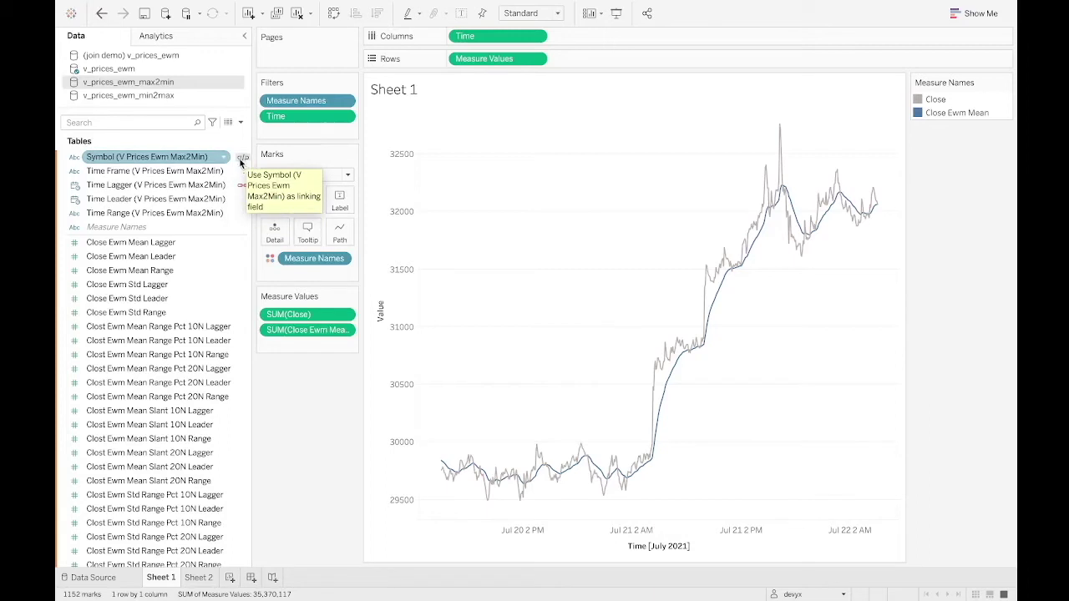
# View the field description of Symbol (V Prices Ewm Max2Min), including its domain members.
pyautogui.rightClick(178, 163)
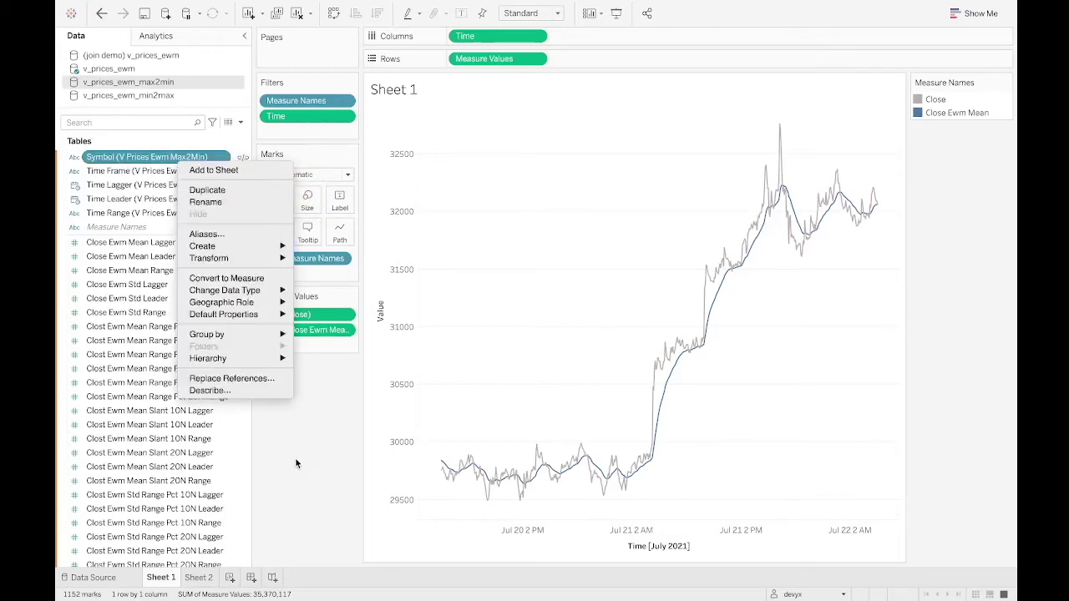
pyautogui.click(242, 390)
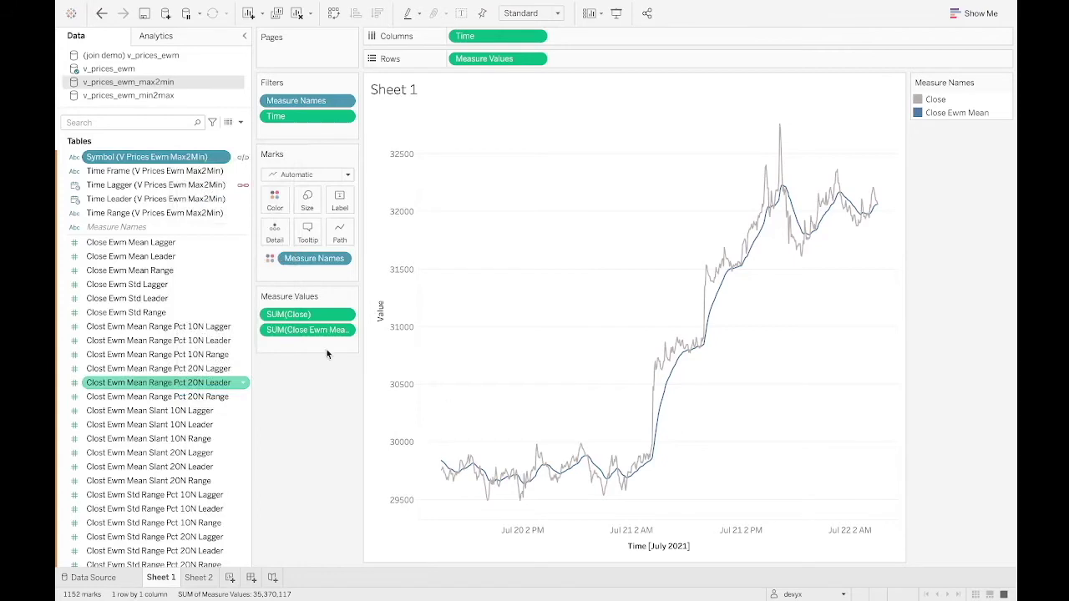
pyautogui.scroll(-1, 394, 348)
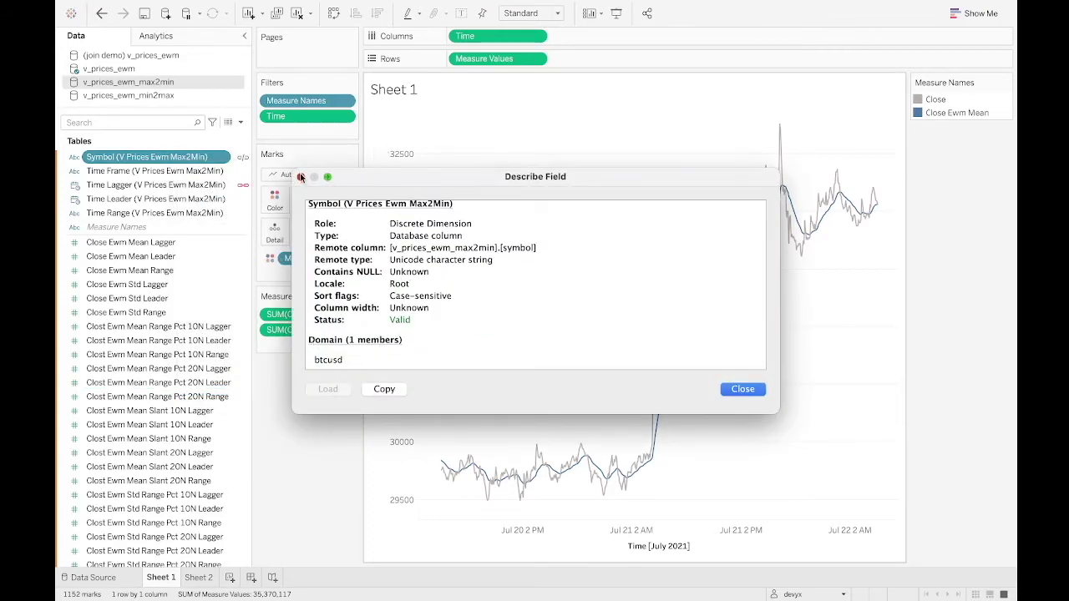
pyautogui.click(302, 177)
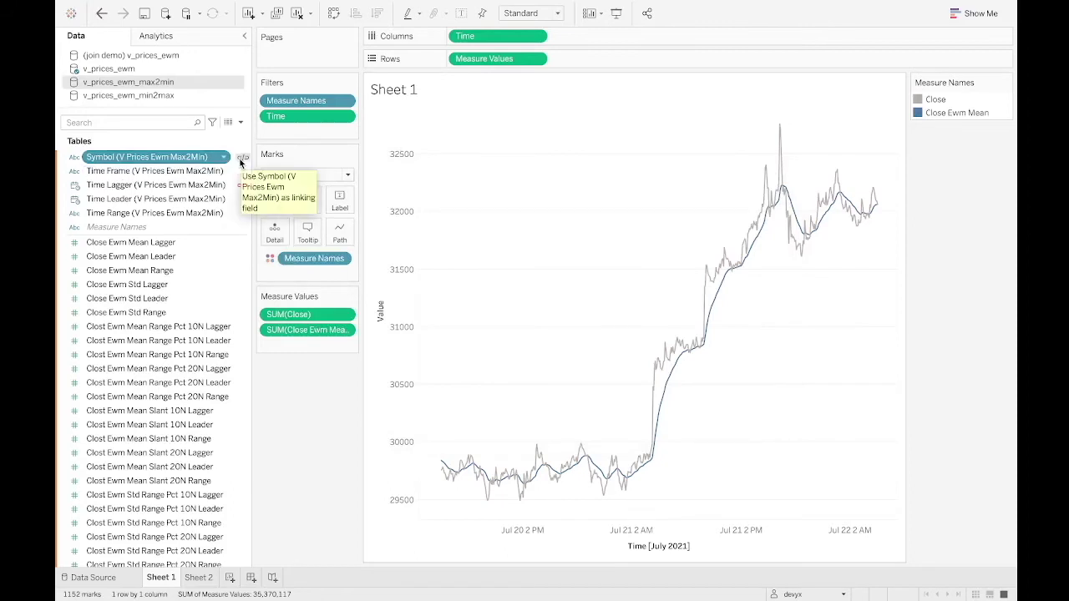
# Toggle the Symbol and Time Lagger links of v_prices_ewm_max2min, leaving both active as linking fields.
pyautogui.click(242, 158)
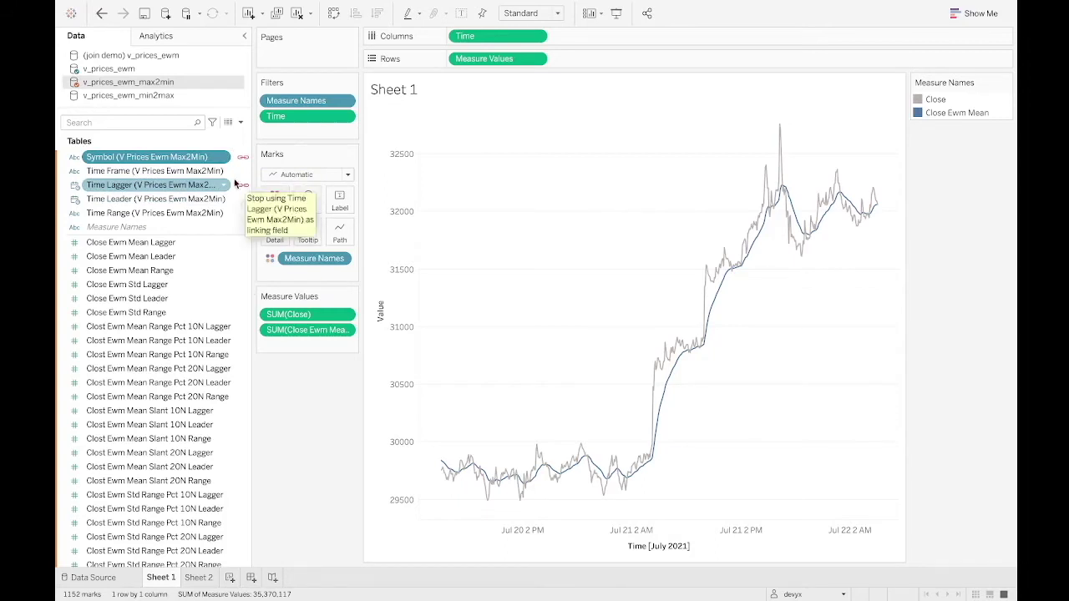
pyautogui.click(241, 185)
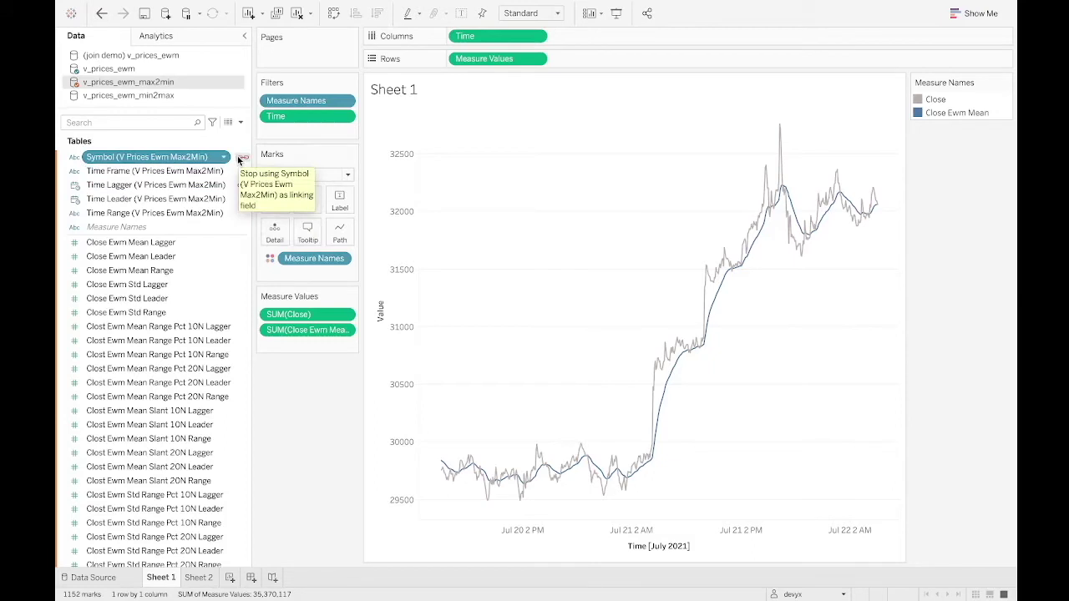
pyautogui.click(241, 158)
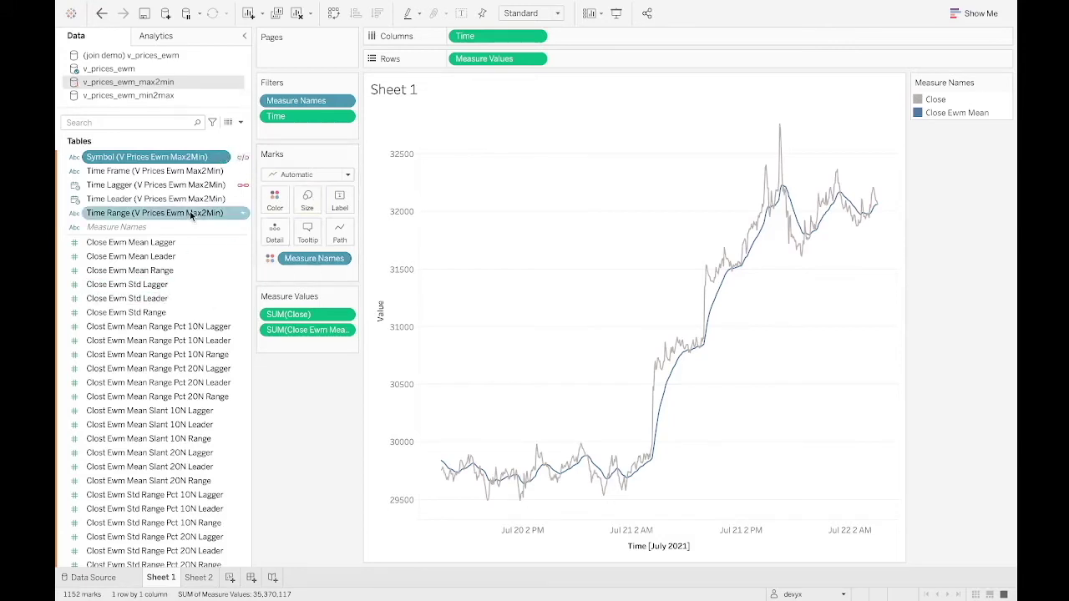
pyautogui.keyDown('ctrl'); pyautogui.click(216, 187); pyautogui.keyUp('ctrl')
pyautogui.click(242, 157)
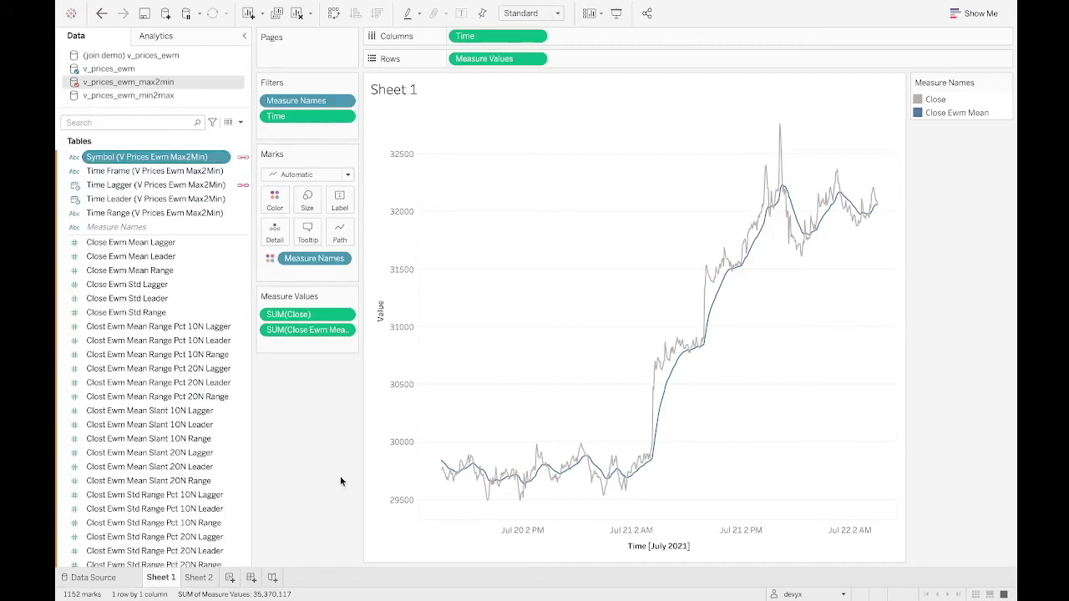
# Add Close Ewm Mean Lagger from v_prices_ewm_max2min to Sheet 1 as a dual axis and inspect its marks.
pyautogui.click(159, 243)
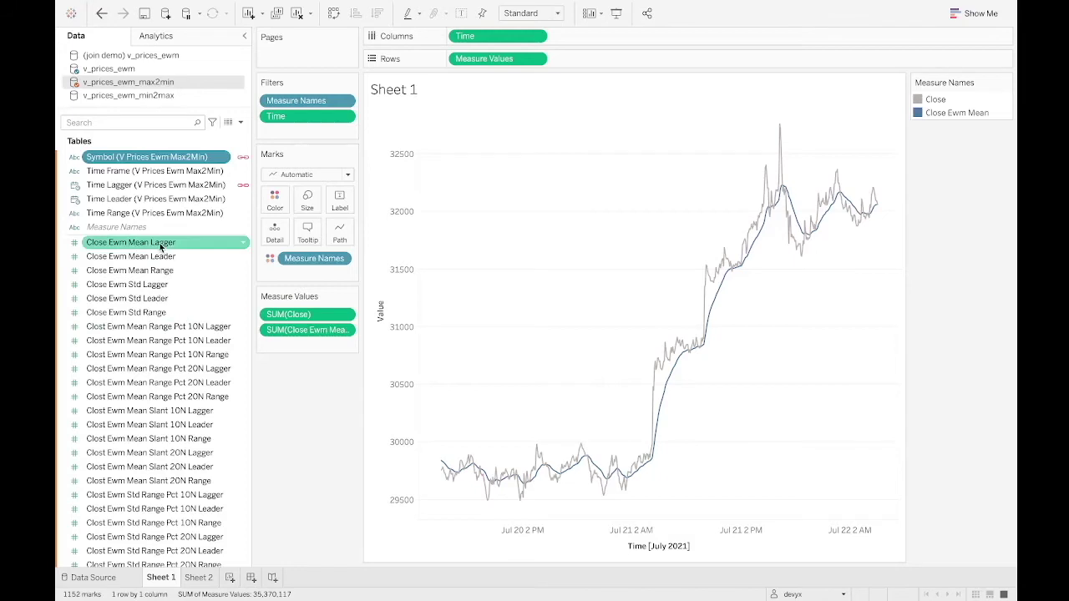
pyautogui.moveTo(126, 242); pyautogui.dragTo(181, 81)
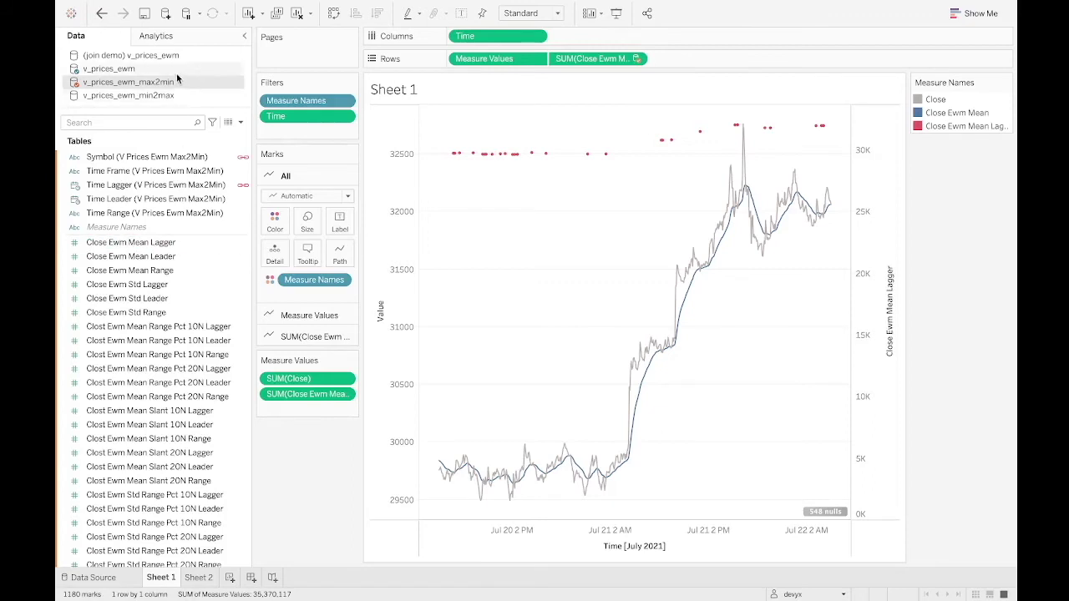
pyautogui.moveTo(525, 158)
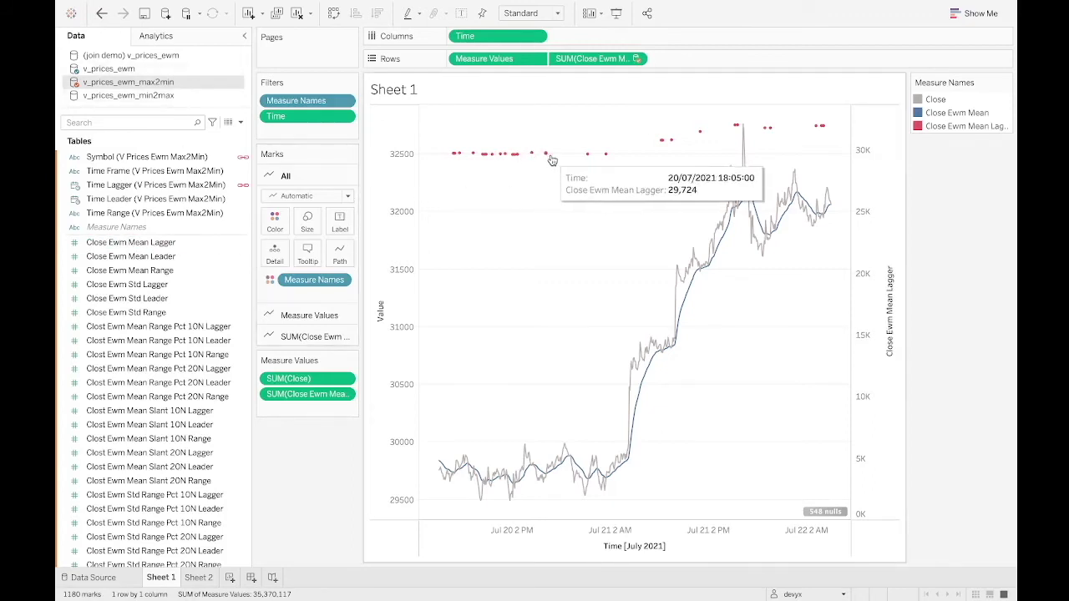
pyautogui.moveTo(587, 159)
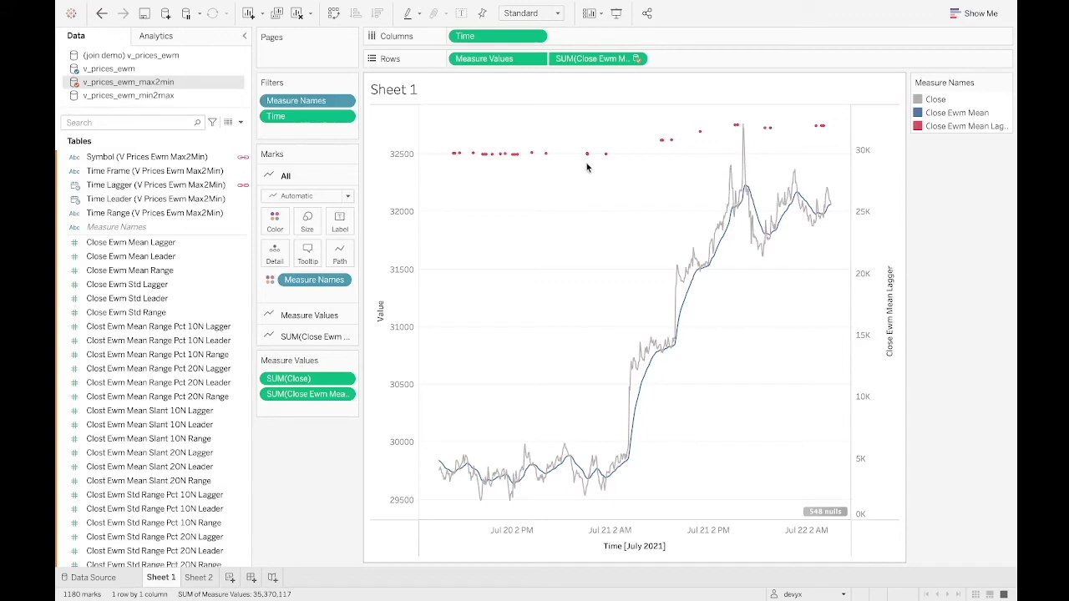
pyautogui.rightClick(867, 273)
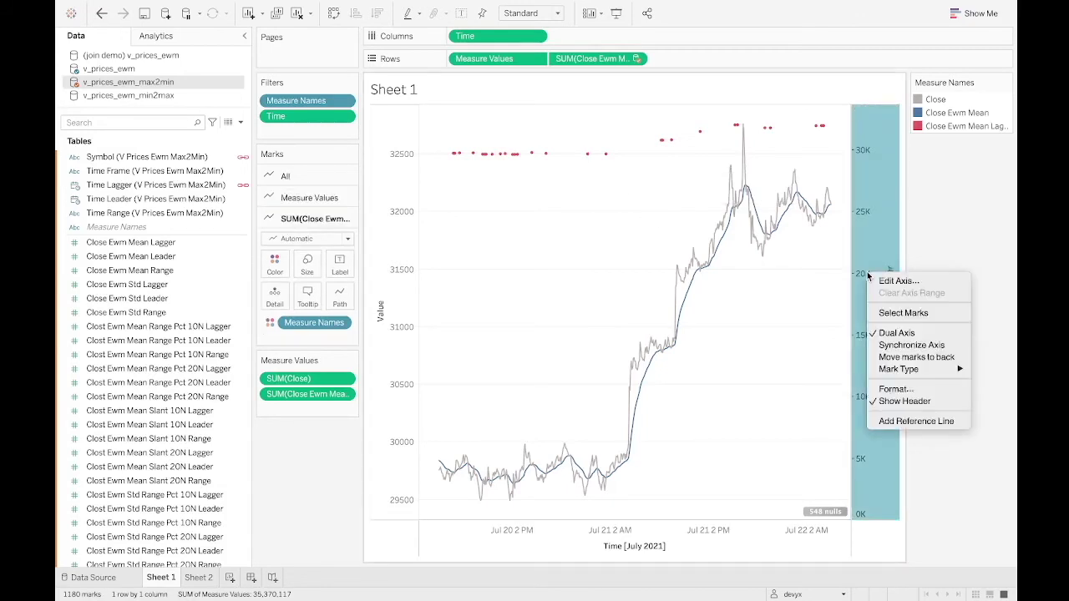
pyautogui.click(899, 281)
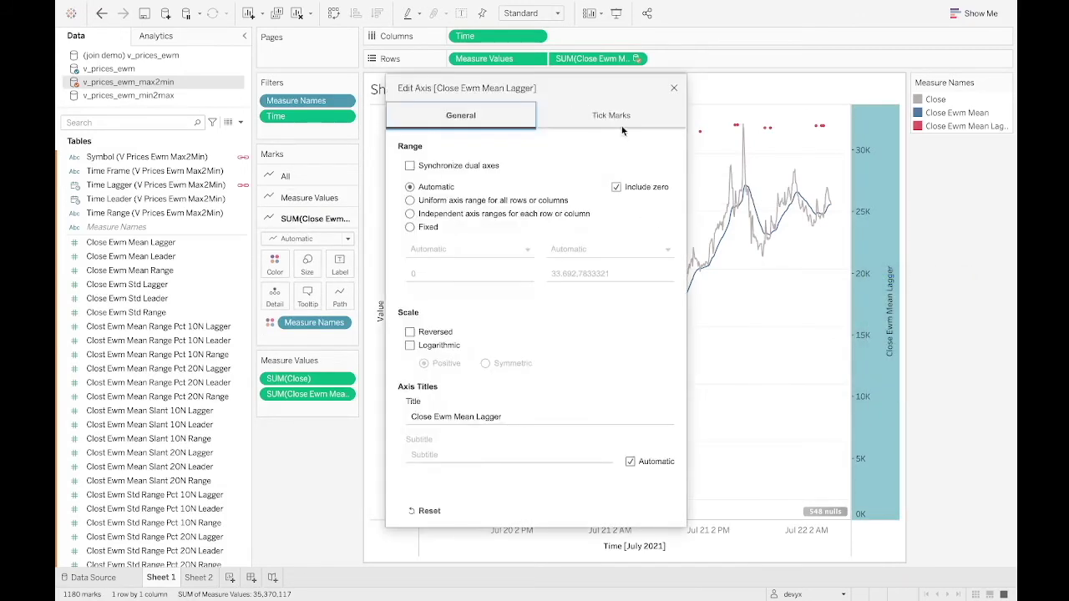
pyautogui.click(674, 88)
# Synchronize the Close Ewm Mean Lagger axis with the Value axis on Sheet 1.
pyautogui.rightClick(867, 285)
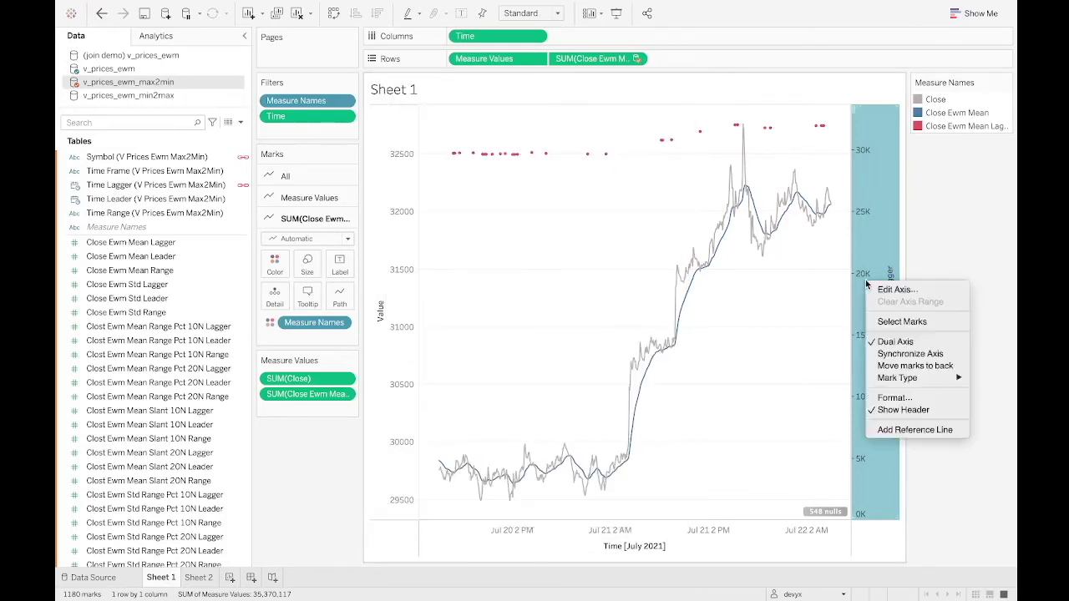
pyautogui.click(893, 353)
pyautogui.click(594, 252)
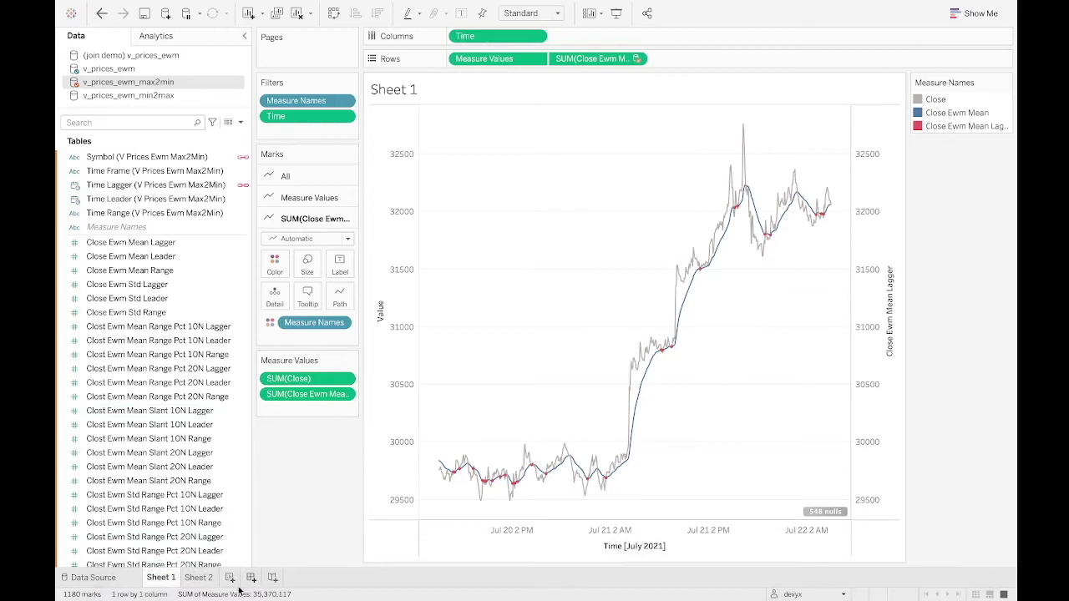
# Add a new blank worksheet and open the (join demo) v_prices_ewm data source for editing.
pyautogui.moveTo(198, 584)
pyautogui.moveTo(215, 581)
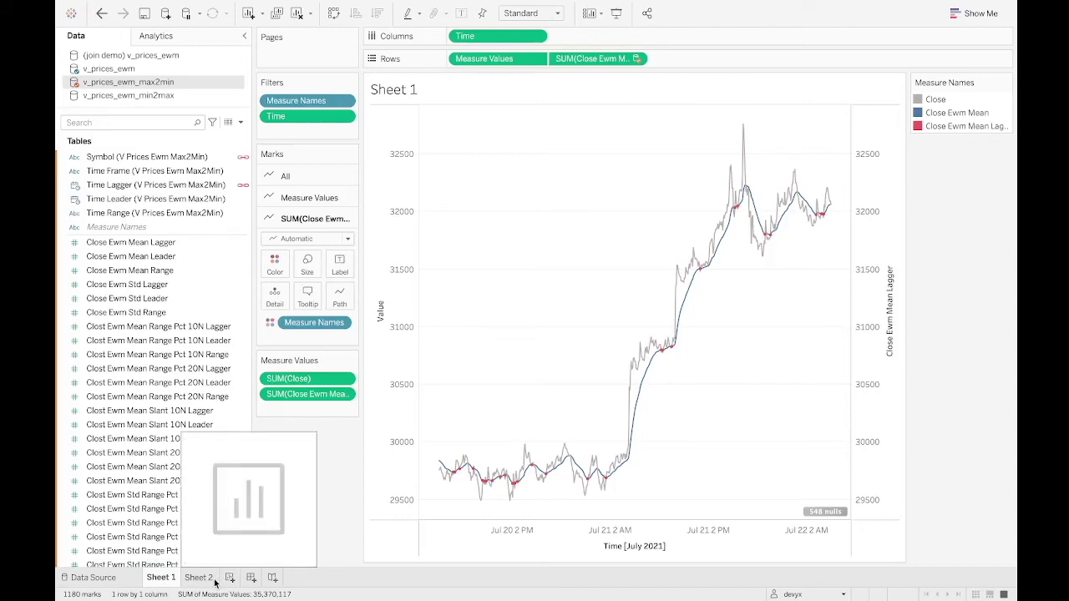
pyautogui.click(231, 578)
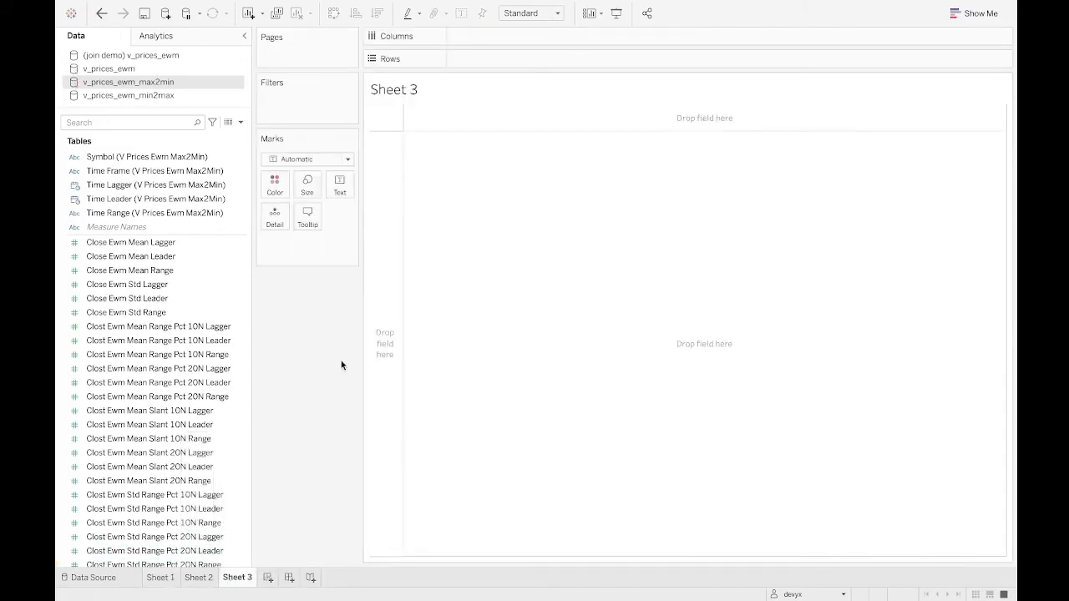
pyautogui.click(127, 68)
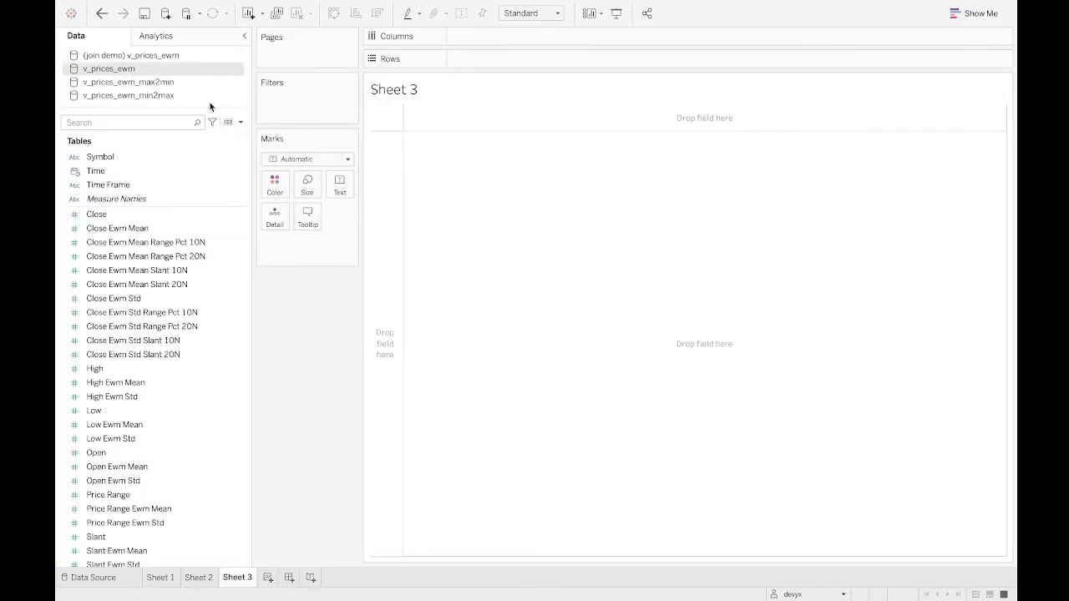
pyautogui.rightClick(132, 70)
pyautogui.press('Escape')
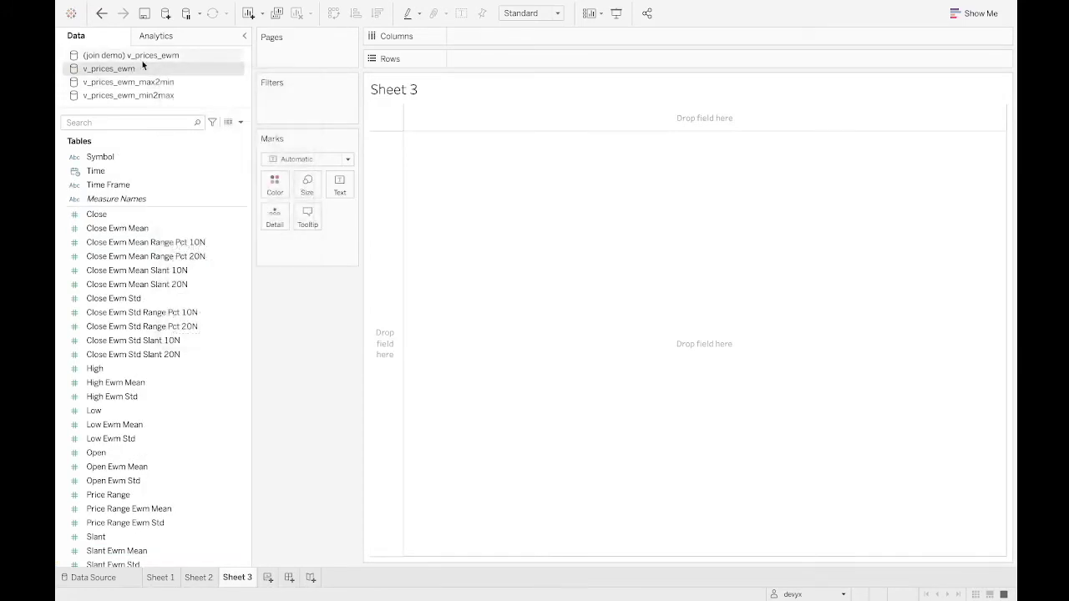
pyautogui.click(133, 54)
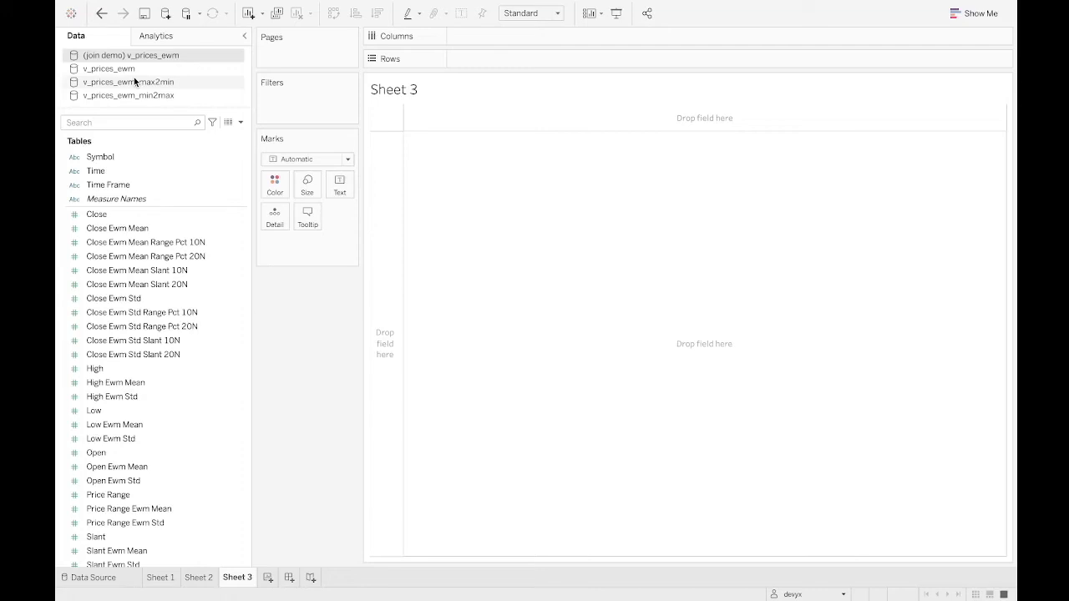
pyautogui.rightClick(142, 59)
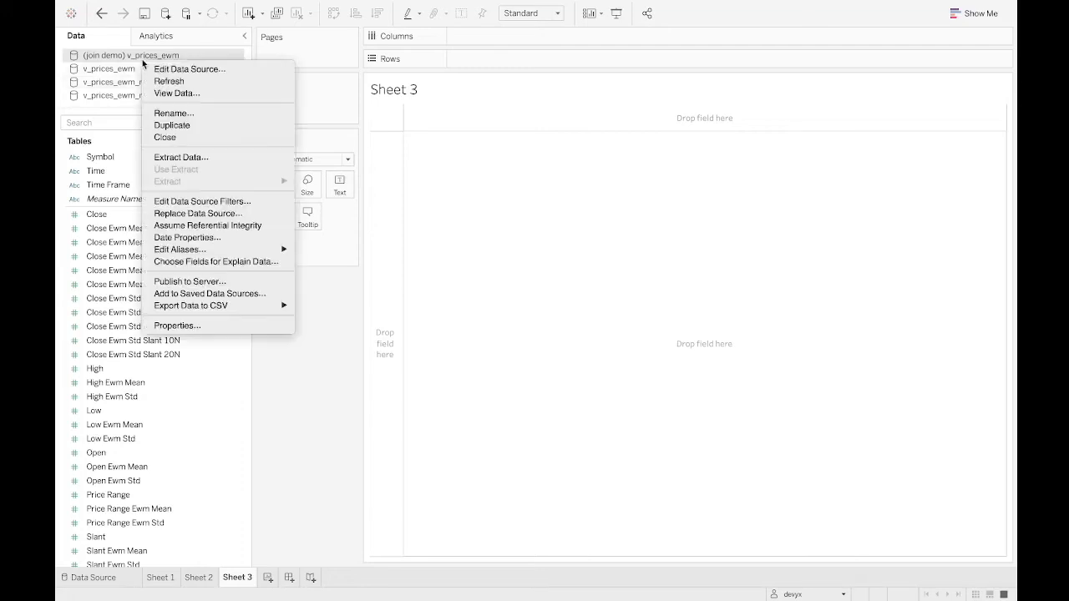
pyautogui.click(179, 70)
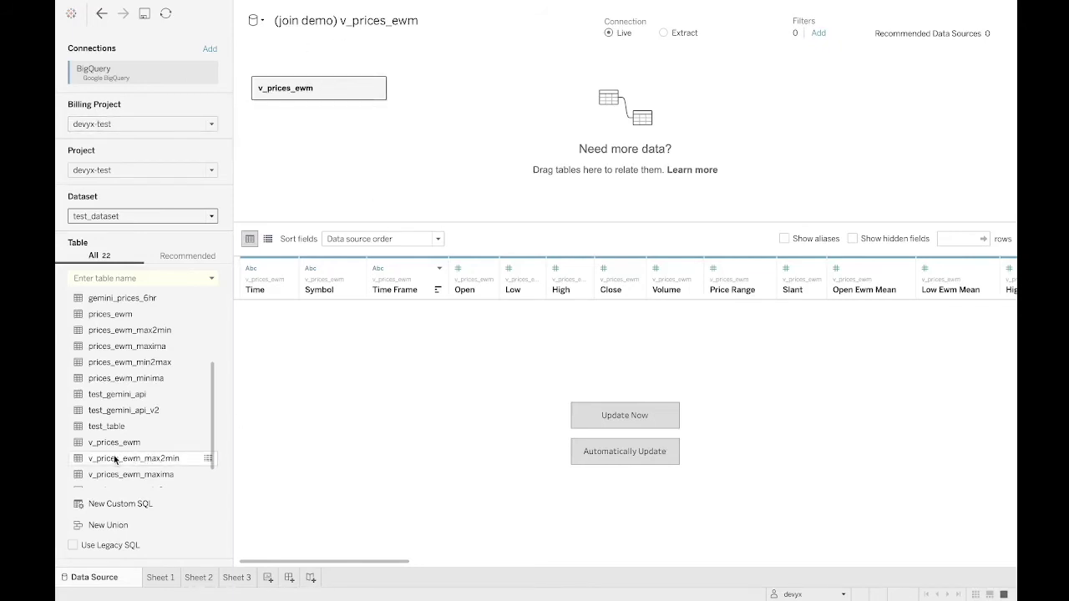
# Add the v_prices_ewm_max2min table beside v_prices_ewm and relate them on Symbol = Symbol (V Prices Ewm Max2Min).
pyautogui.moveTo(114, 458); pyautogui.dragTo(504, 94)
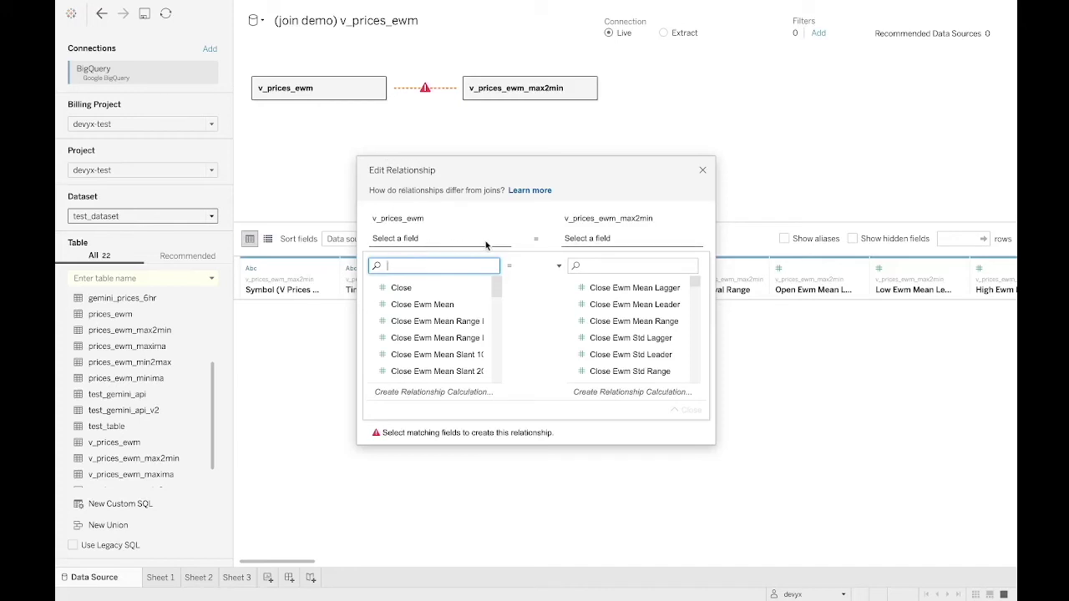
pyautogui.write('sym')
pyautogui.click(409, 289)
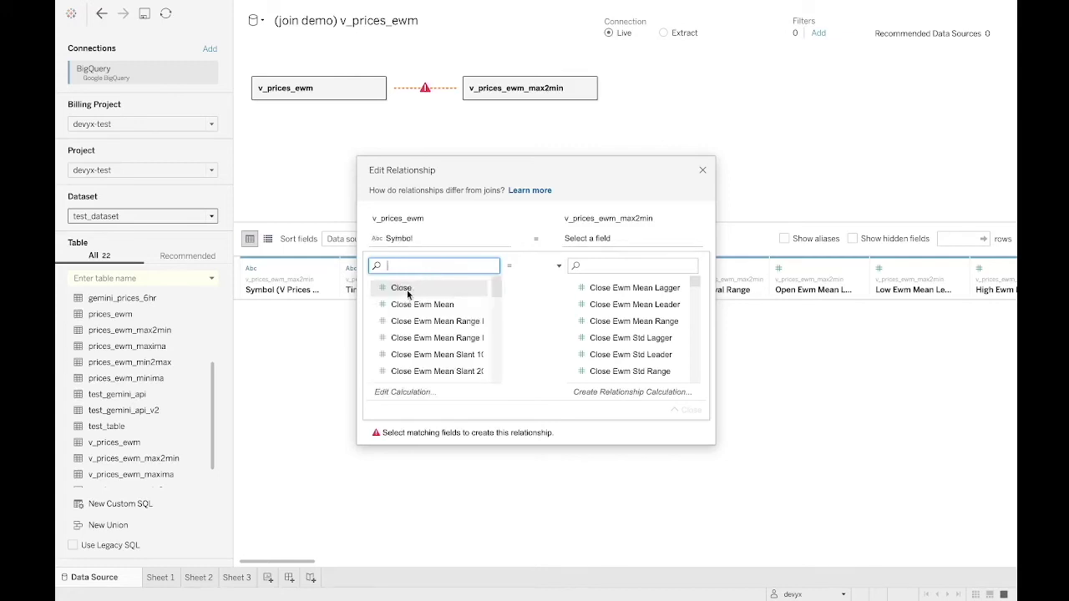
pyautogui.click(618, 267)
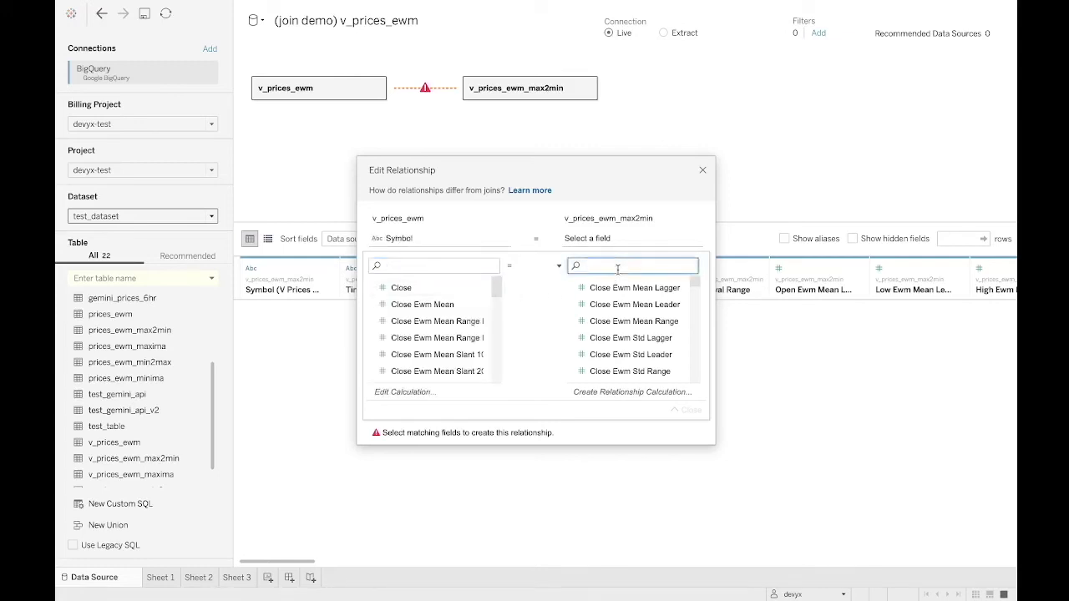
pyautogui.write('symbol')
pyautogui.click(617, 287)
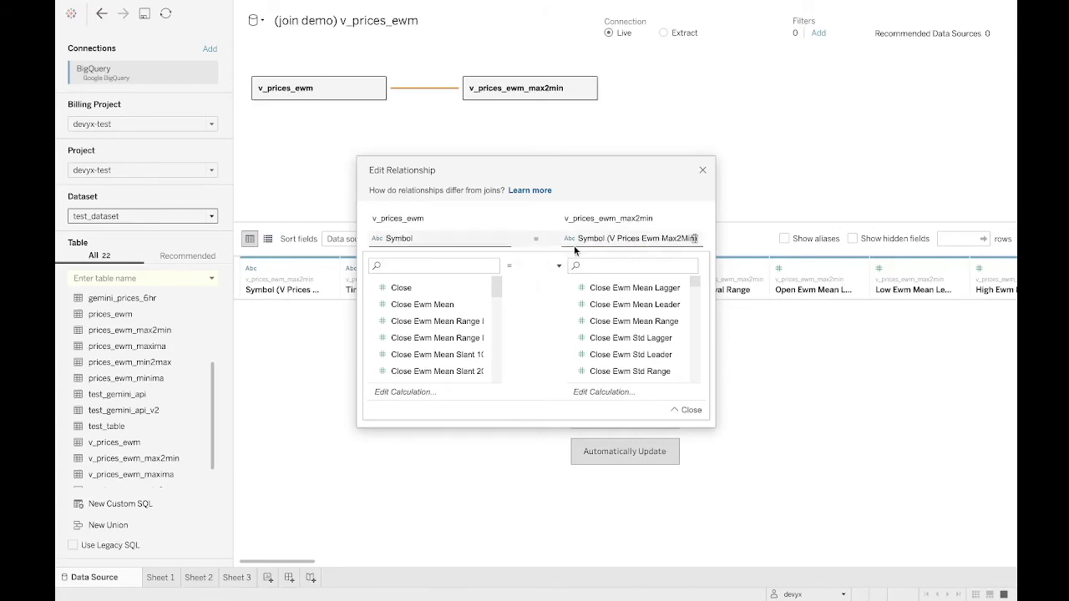
# Replace Symbol on the v_prices_ewm side of the relationship with the calculation DATETIME([Time]).
pyautogui.click(438, 265)
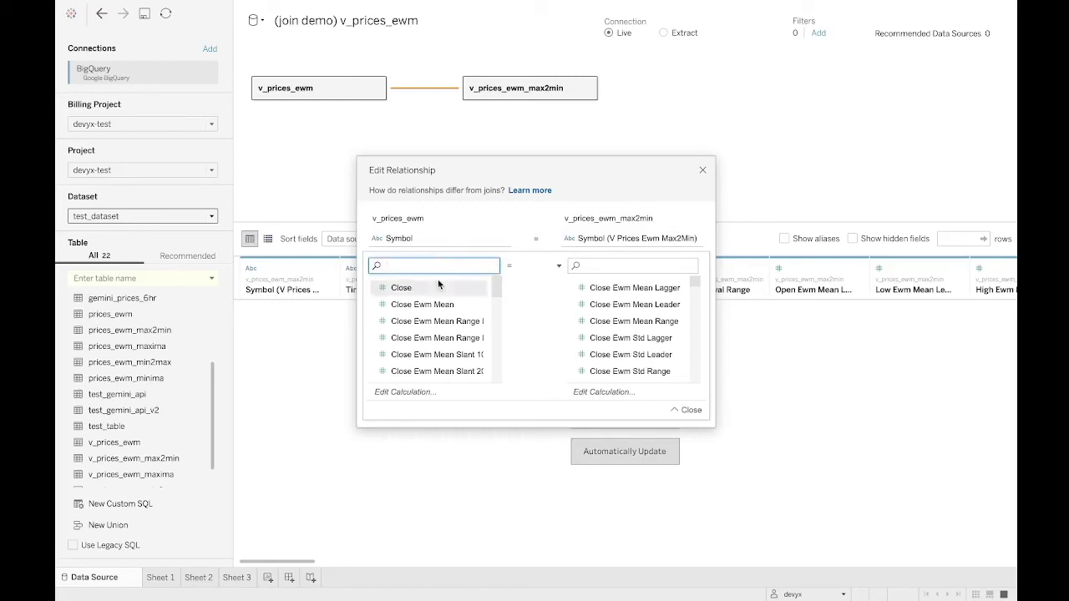
pyautogui.write('time')
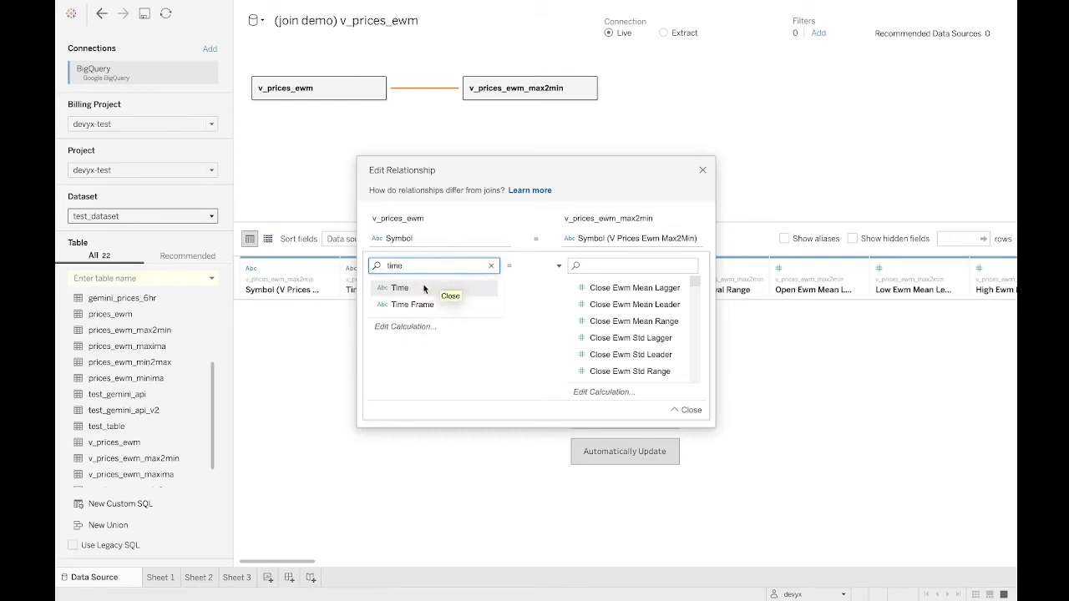
pyautogui.click(407, 291)
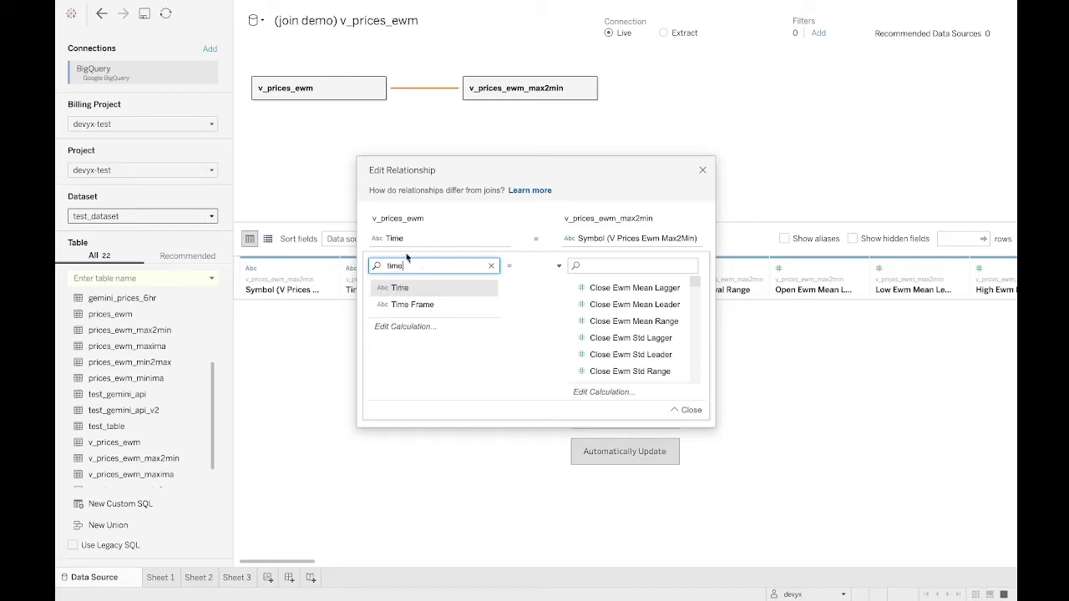
pyautogui.click(400, 328)
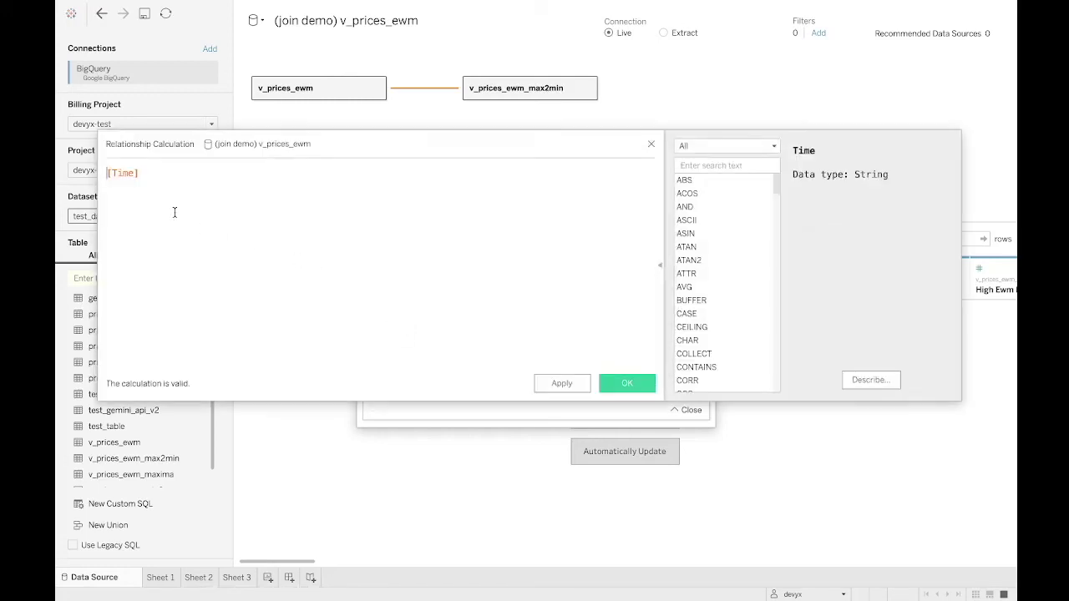
pyautogui.write('DATETIME')
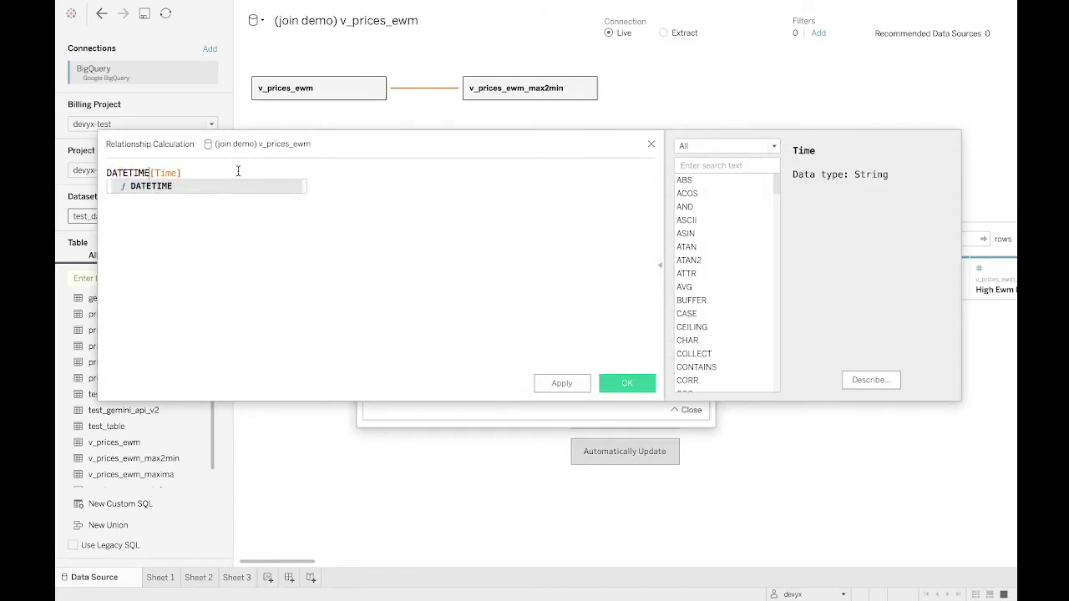
pyautogui.write('(')
pyautogui.write(')')
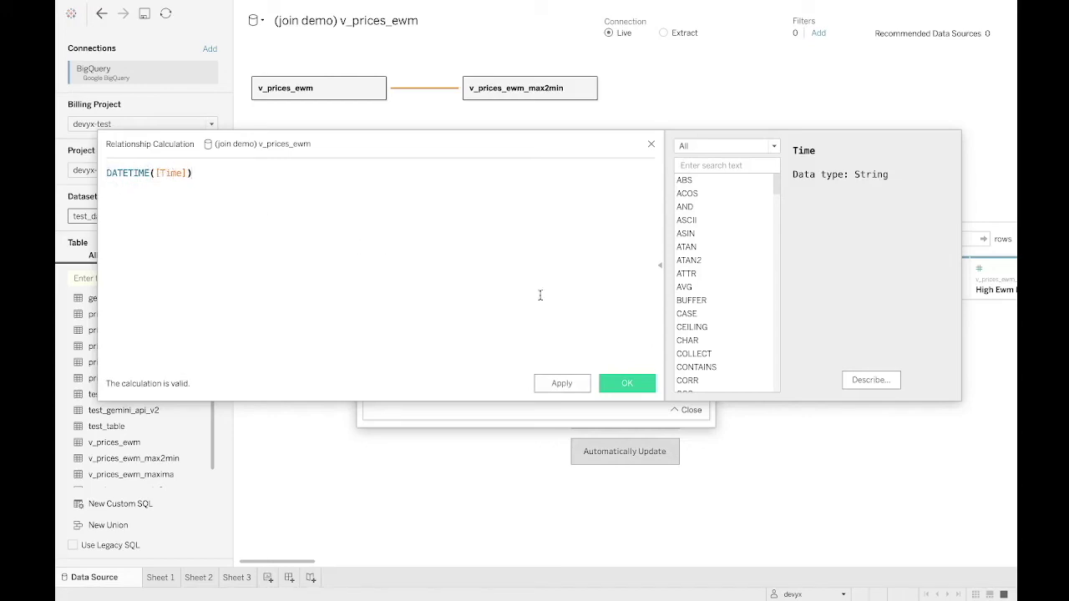
pyautogui.click(651, 385)
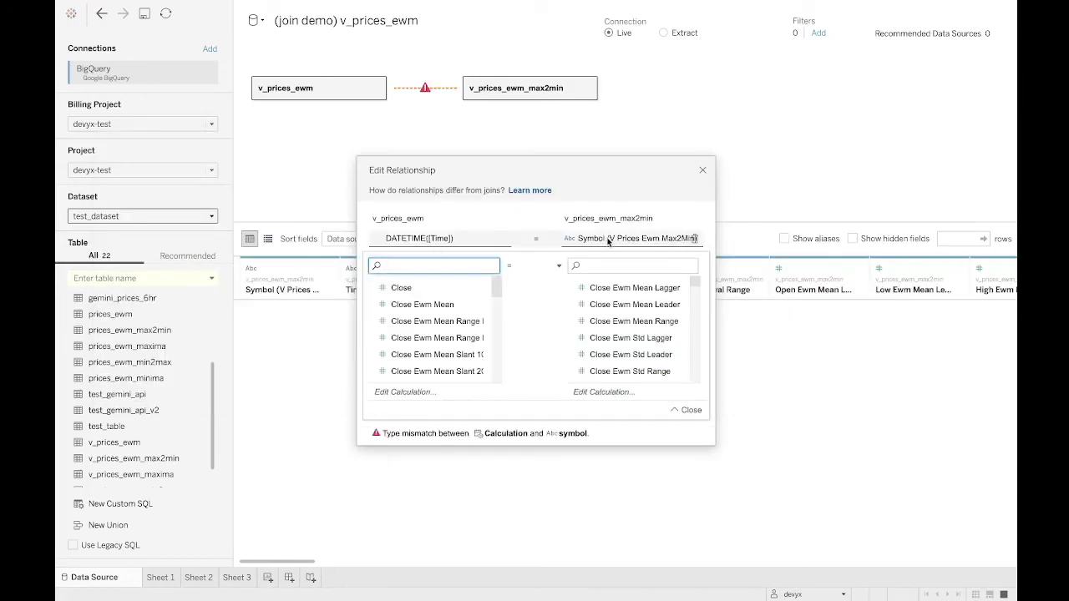
# Restore Symbol as the v_prices_ewm field in the first relationship clause.
pyautogui.click(470, 242)
pyautogui.click(453, 241)
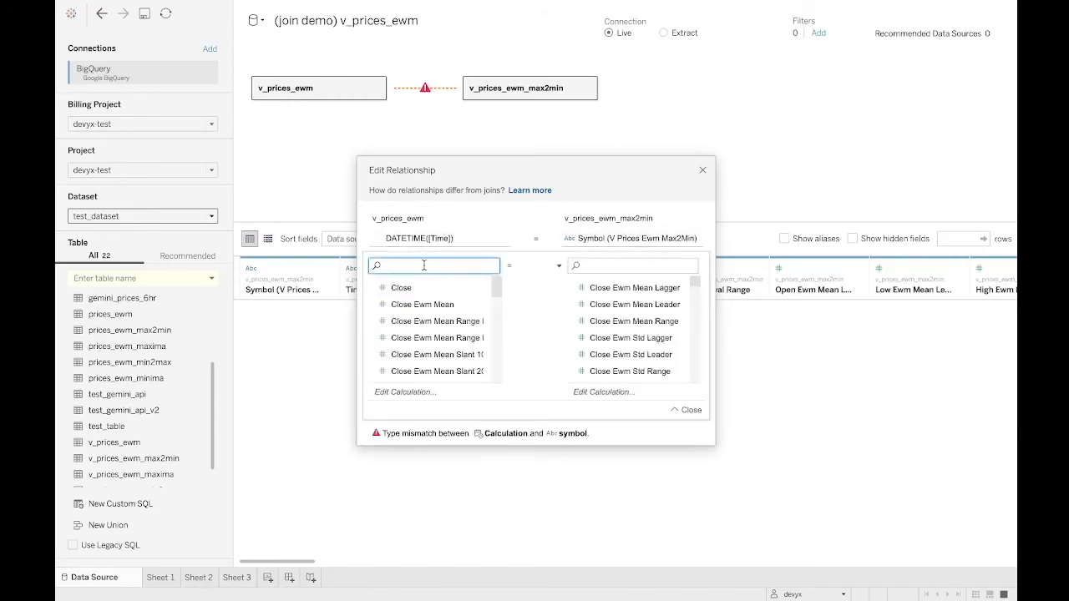
pyautogui.write('symbo')
pyautogui.click(428, 292)
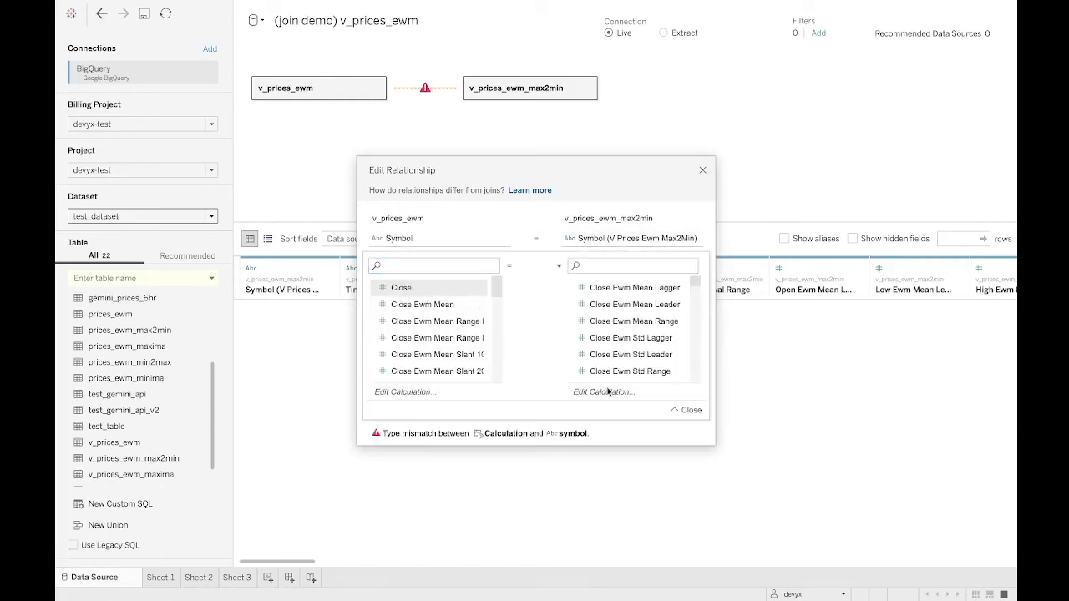
pyautogui.click(688, 410)
# Add a second relationship clause with the calculation DATEIME([Time]) on the v_prices_ewm side.
pyautogui.click(424, 268)
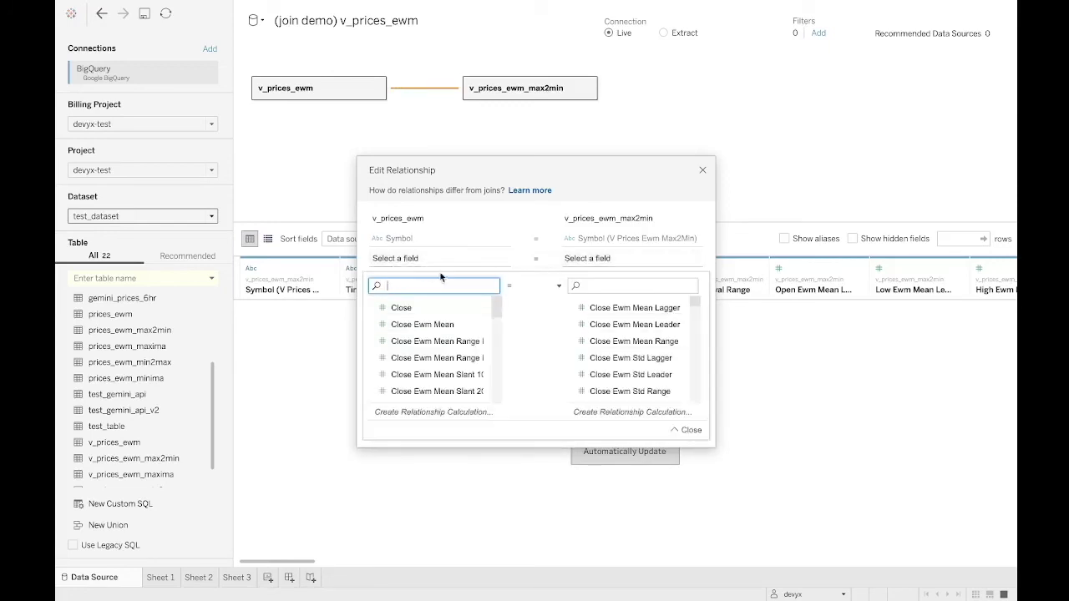
pyautogui.write('time')
pyautogui.click(407, 308)
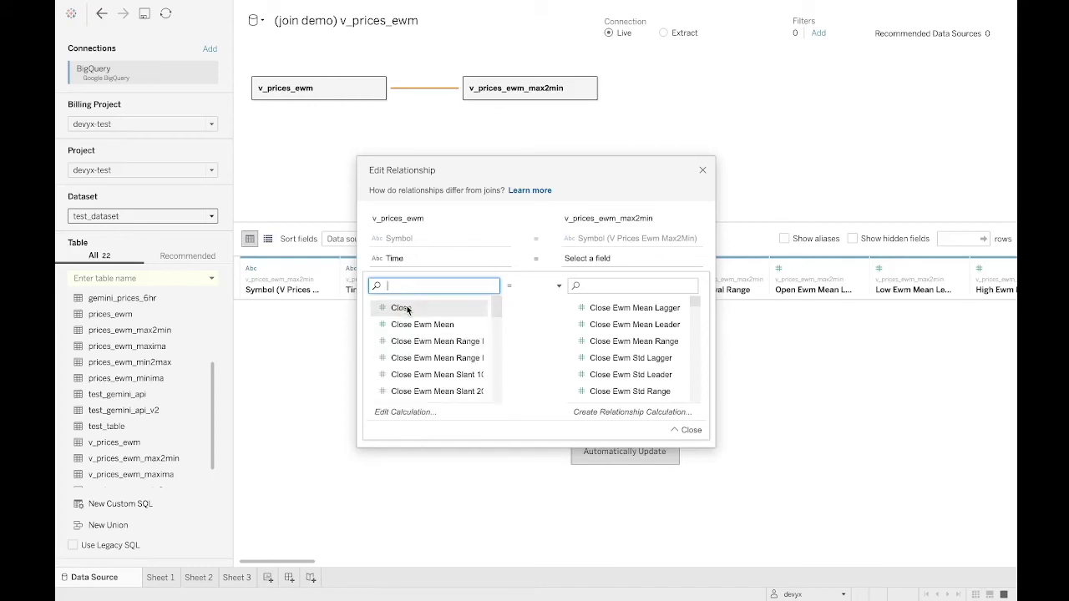
pyautogui.click(414, 412)
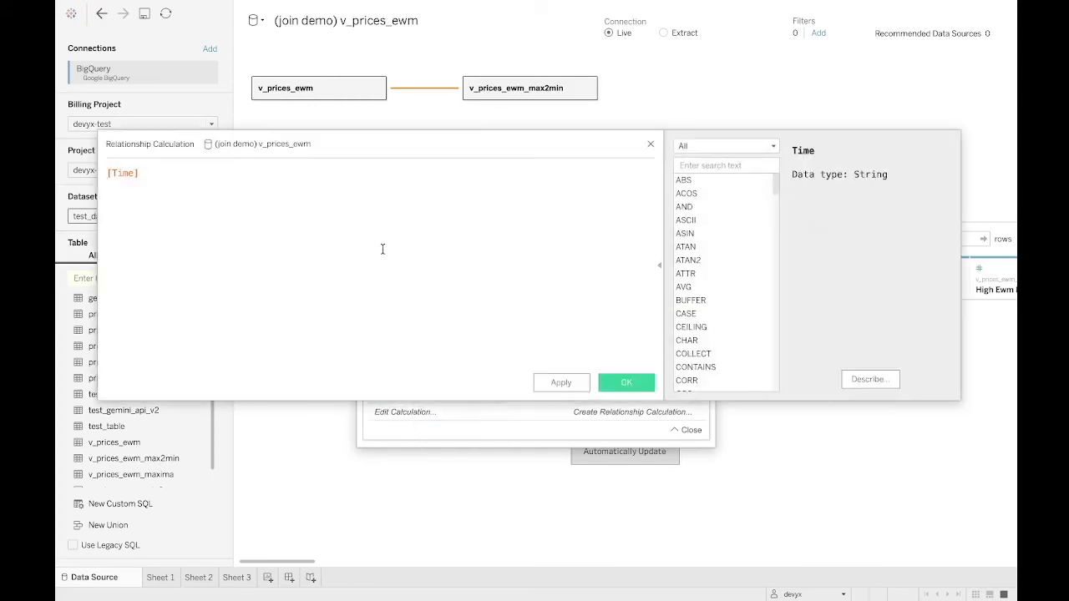
pyautogui.write('DATEIME(')
pyautogui.click(225, 166)
pyautogui.write(')')
pyautogui.click(618, 387)
# Match the second clause to Time Lagger of v_prices_ewm_max2min, wrapped as the calculation DATETIME([Time Lagger]).
pyautogui.click(606, 285)
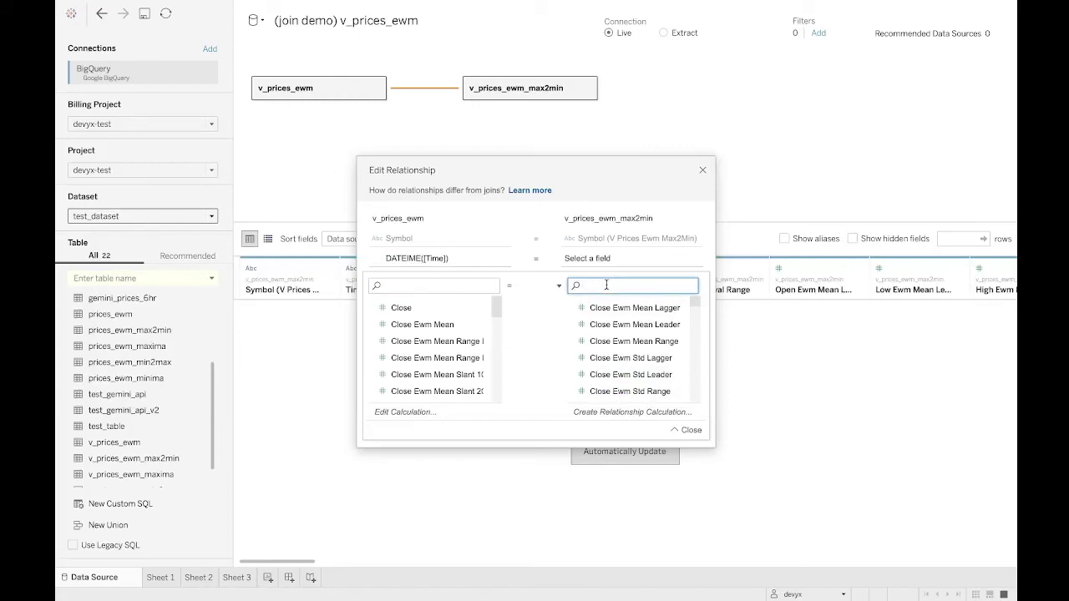
pyautogui.write('Time')
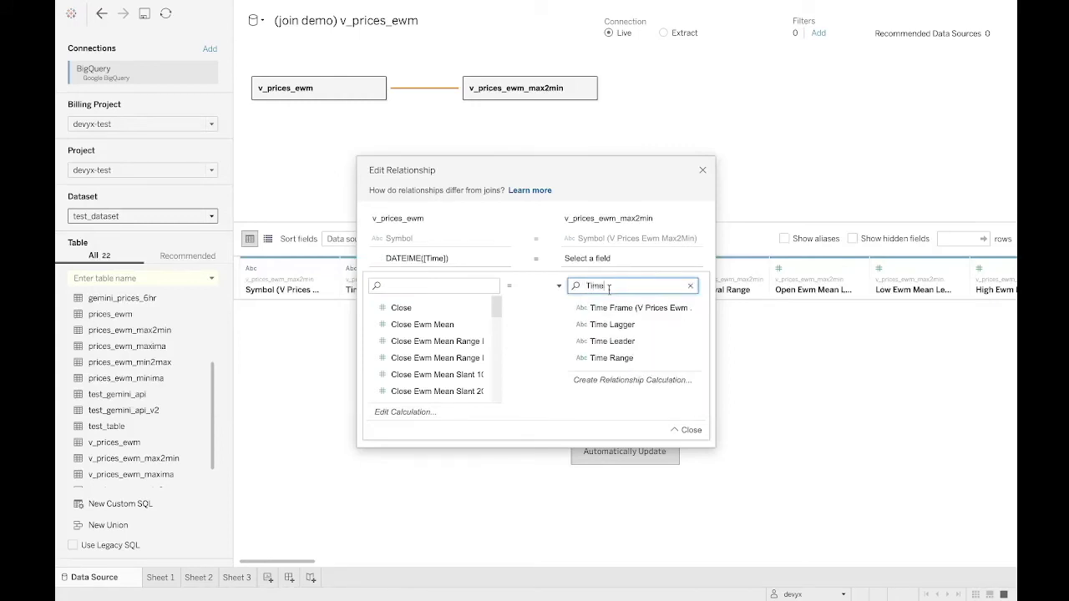
pyautogui.click(621, 327)
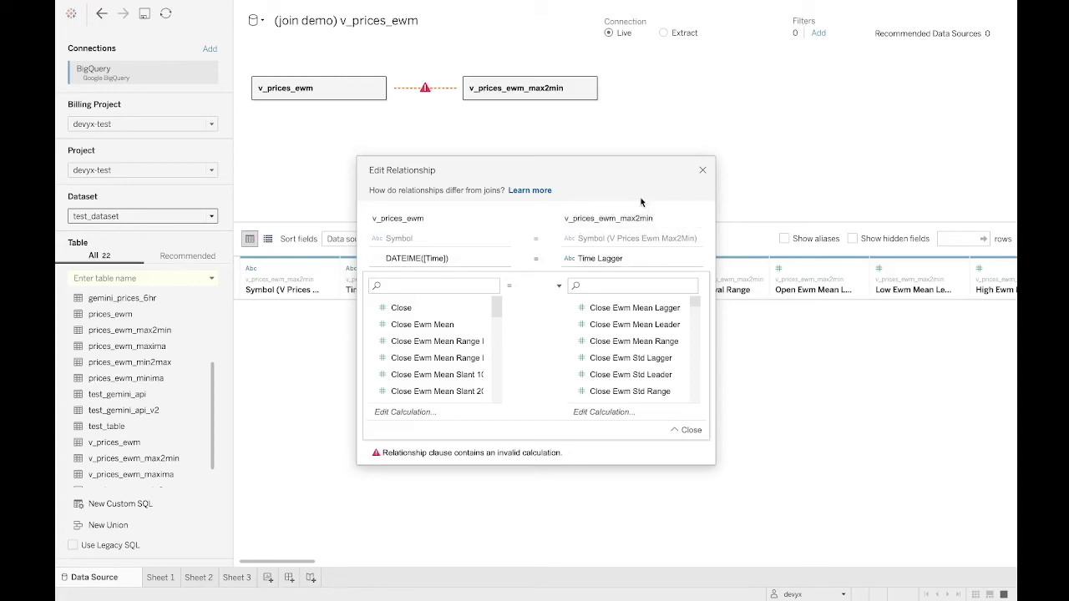
pyautogui.click(594, 412)
pyautogui.write('DATETIME')
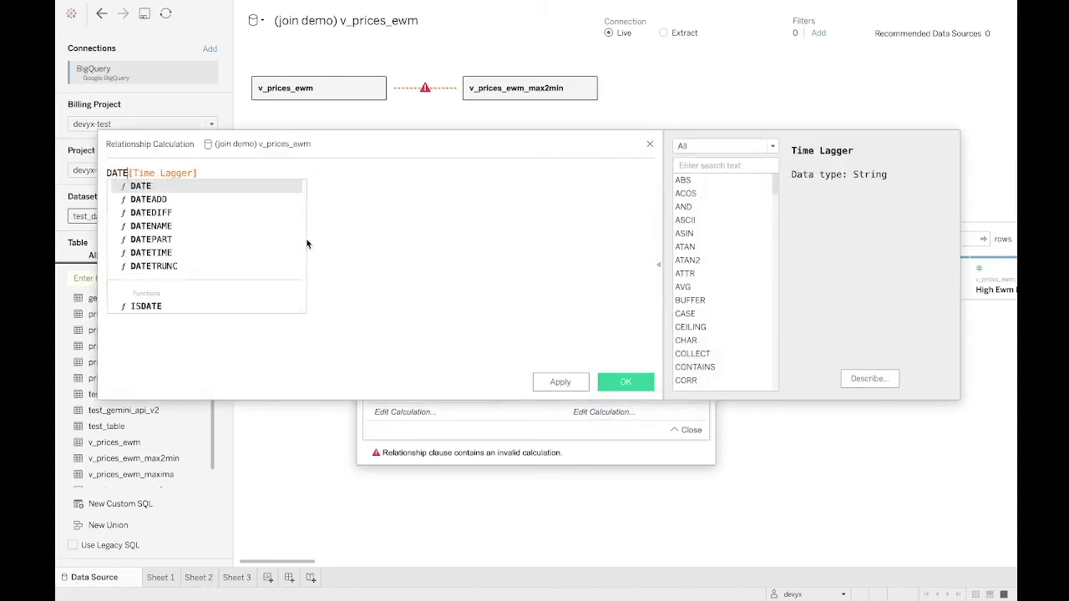
pyautogui.write('(')
pyautogui.click(282, 171)
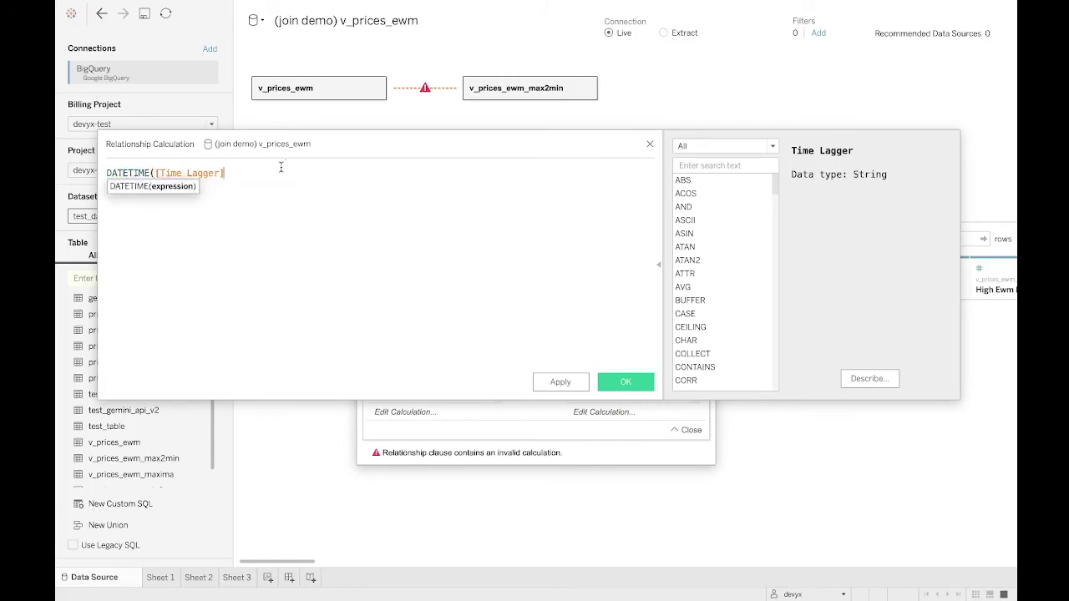
pyautogui.write(')')
pyautogui.click(618, 383)
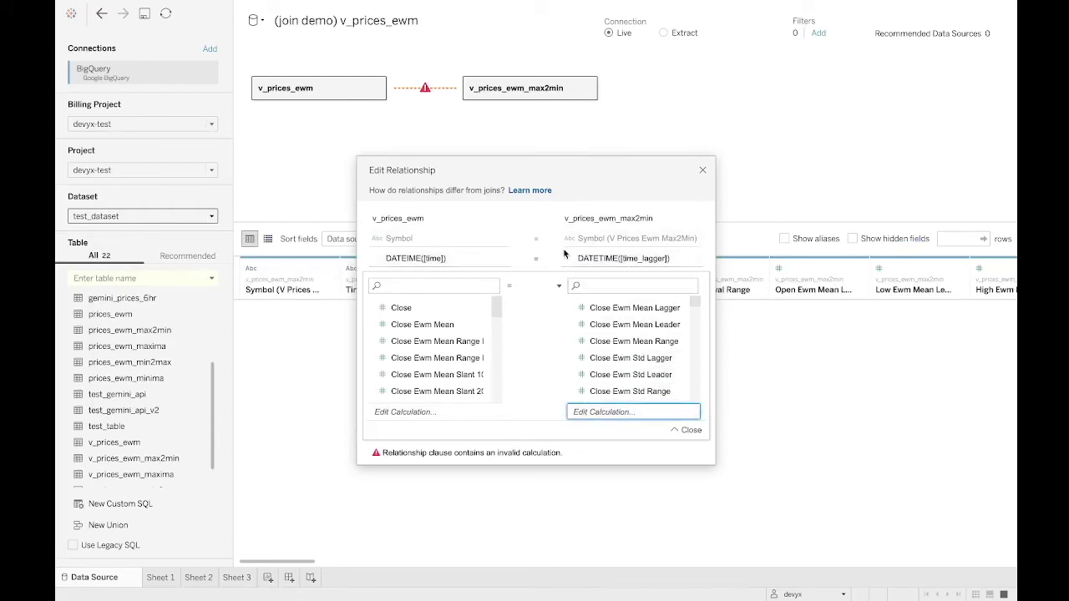
pyautogui.click(548, 450)
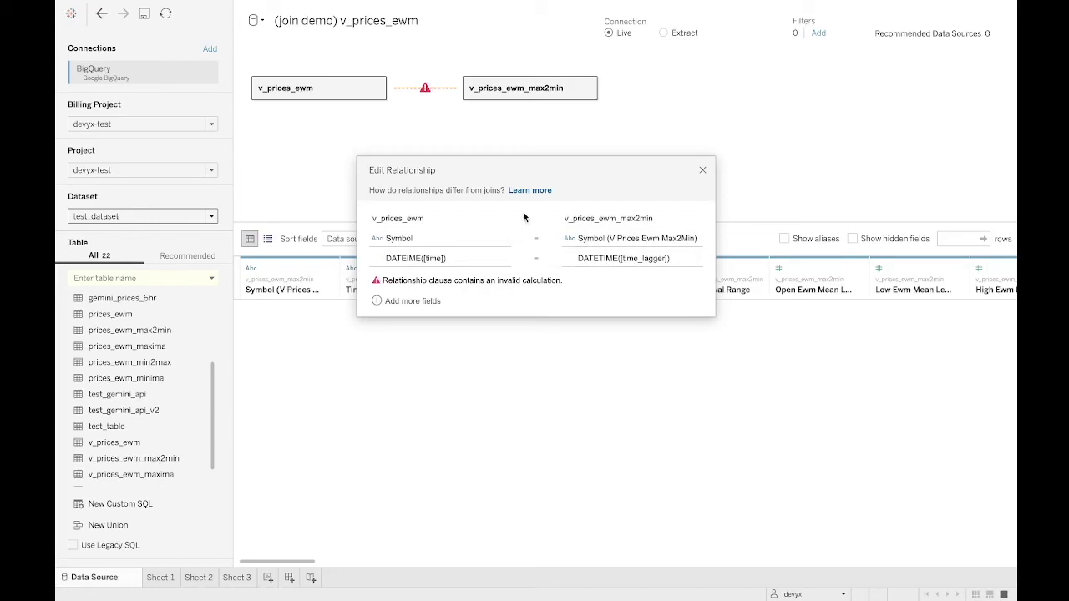
# Correct the v_prices_ewm calculation in the second relationship clause to DATETIME([Time]) and close the relationship editor.
pyautogui.click(455, 260)
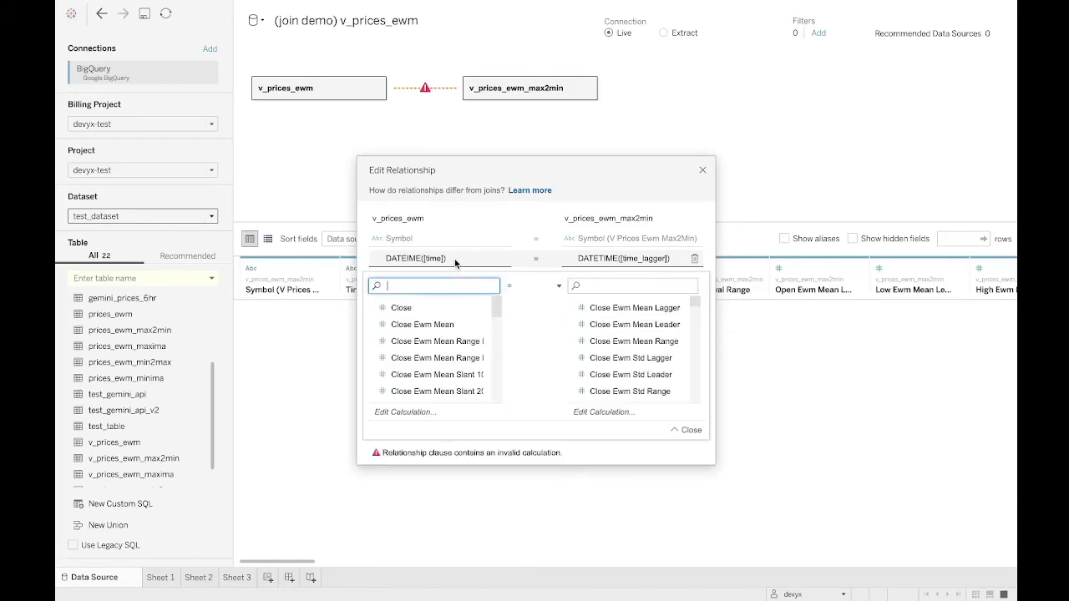
pyautogui.click(409, 412)
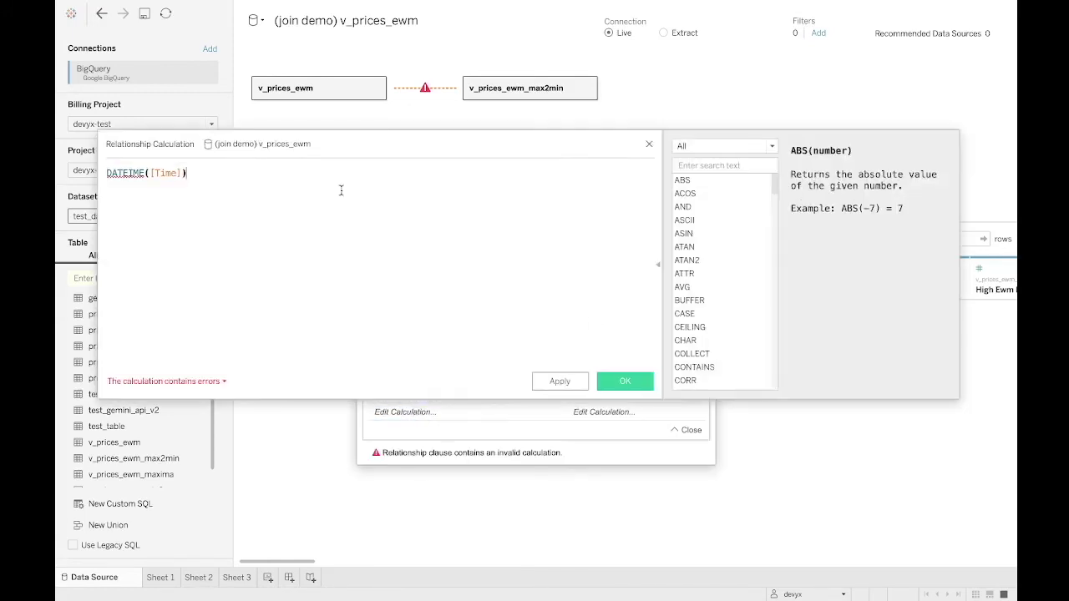
pyautogui.click(151, 174)
pyautogui.click(126, 172)
pyautogui.write('T')
pyautogui.click(202, 276)
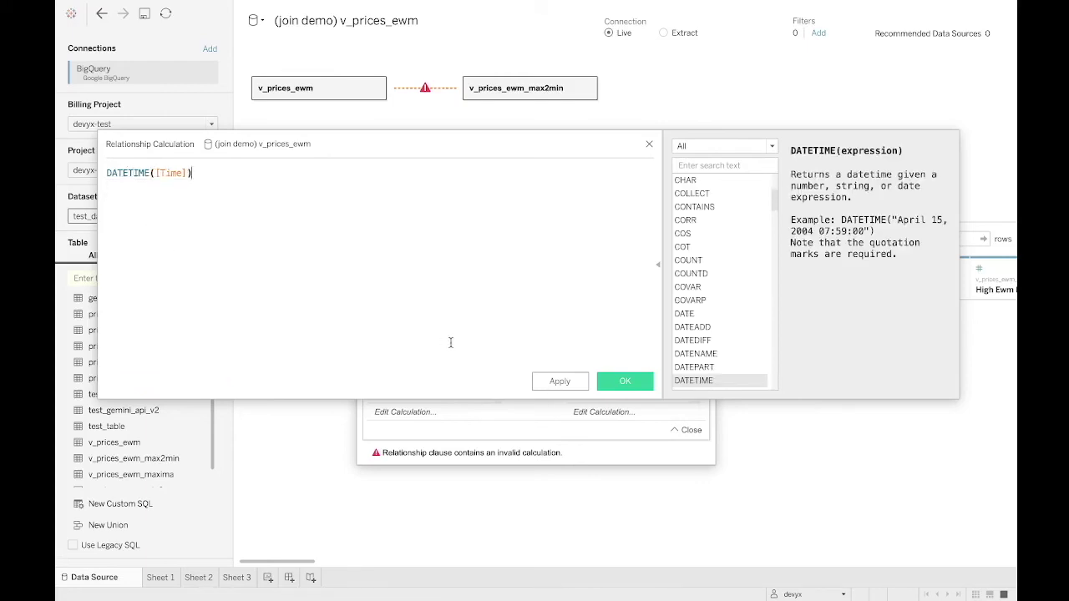
pyautogui.click(624, 380)
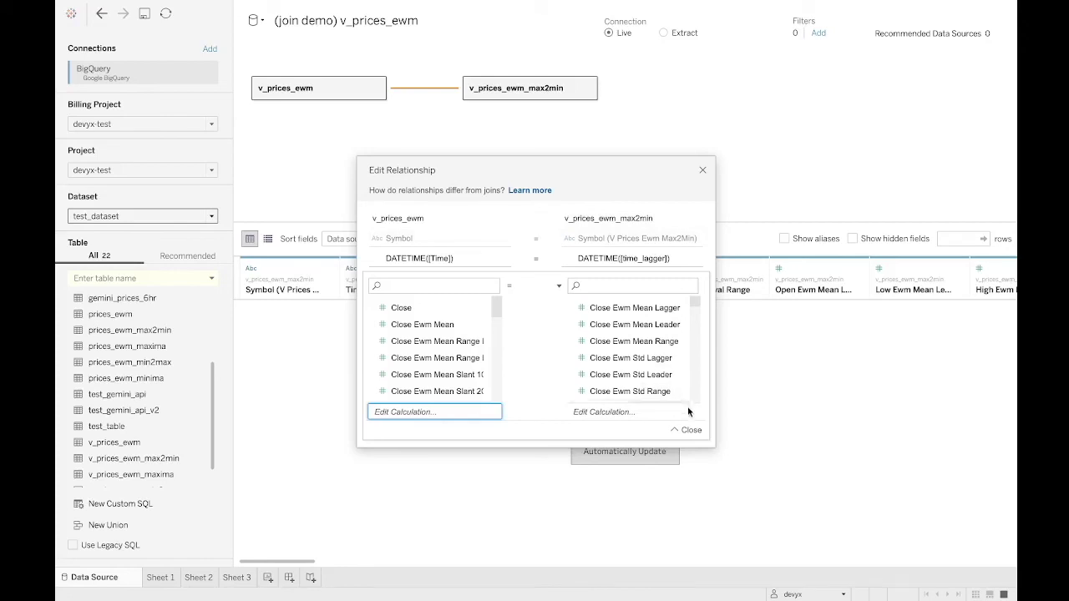
pyautogui.click(689, 430)
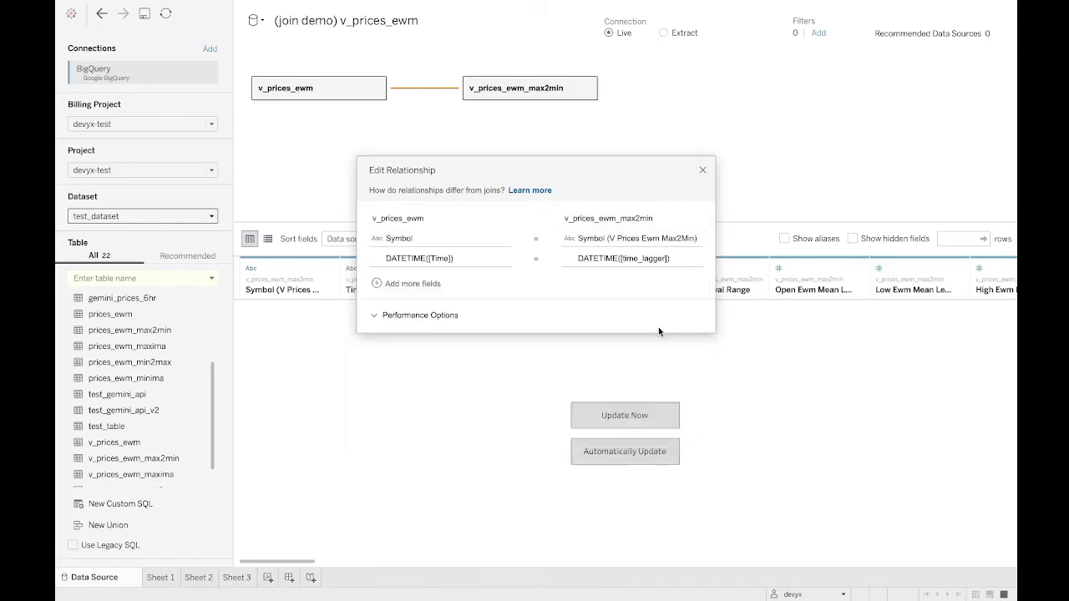
pyautogui.click(702, 169)
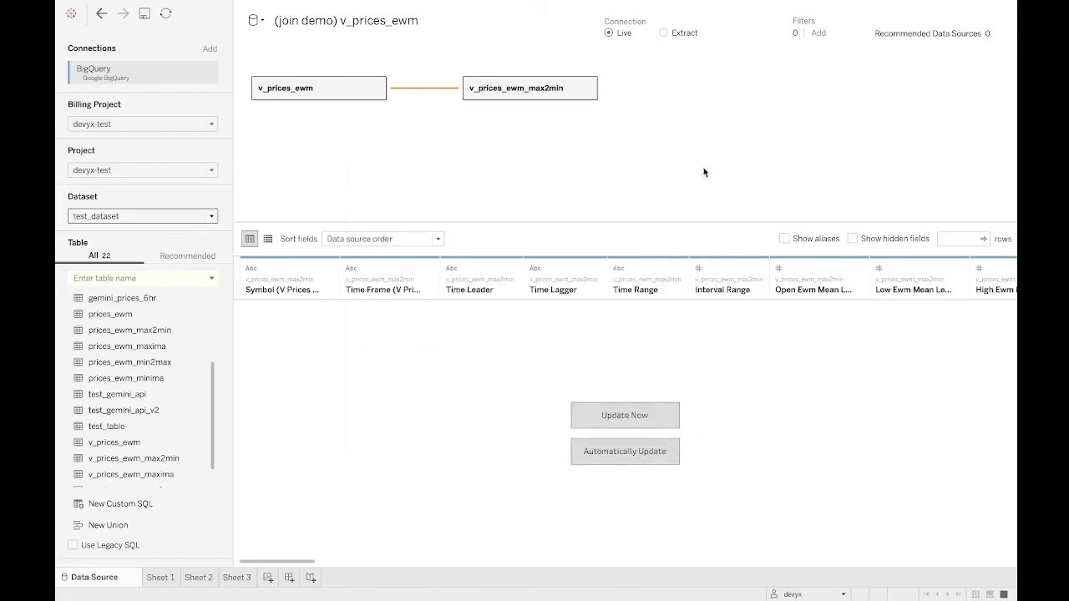
# Open Sheet 3 and examine how the (join demo) v_prices_ewm source groups its fields compared with the single-table v_prices_ewm source.
pyautogui.click(236, 578)
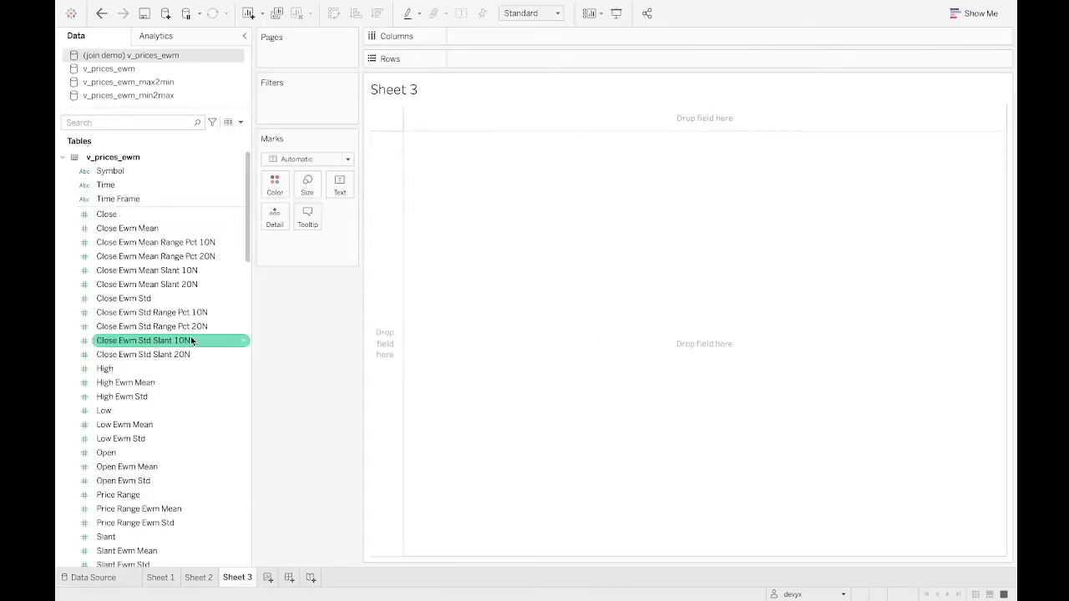
pyautogui.scroll(-1, 178, 223)
pyautogui.scroll(1, 126, 179)
pyautogui.click(62, 157)
pyautogui.click(62, 175)
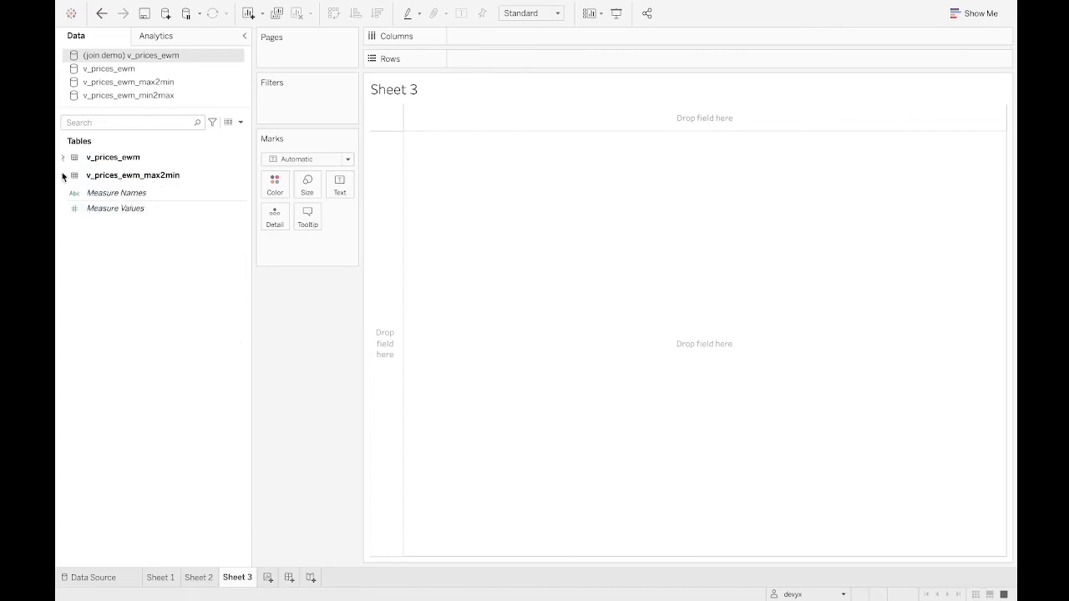
pyautogui.click(63, 157)
pyautogui.scroll(-2, 73, 242)
pyautogui.scroll(-2, 73, 284)
pyautogui.click(62, 514)
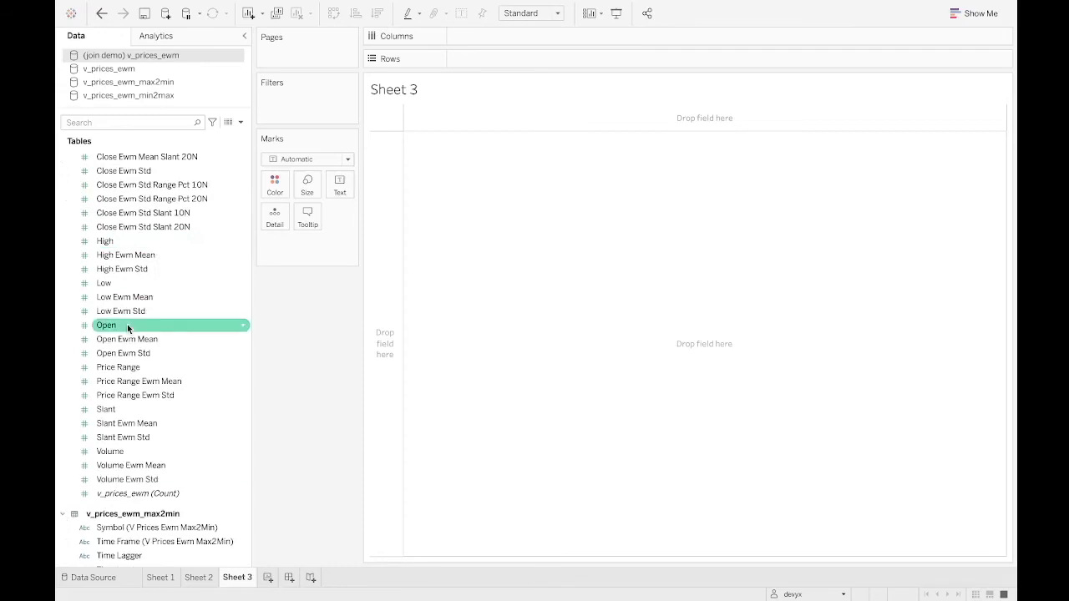
pyautogui.click(134, 68)
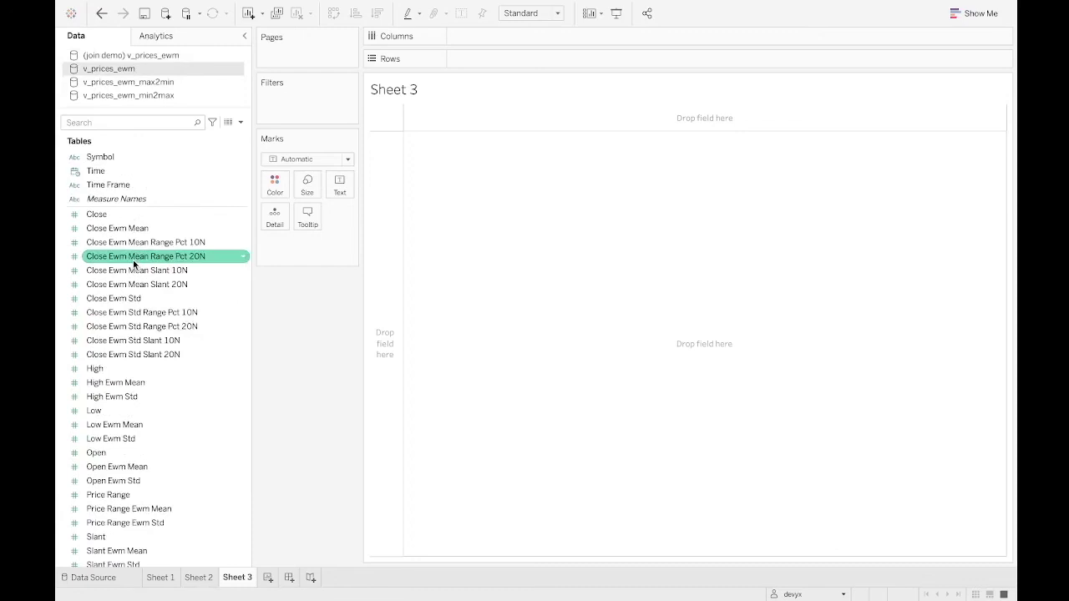
pyautogui.click(95, 55)
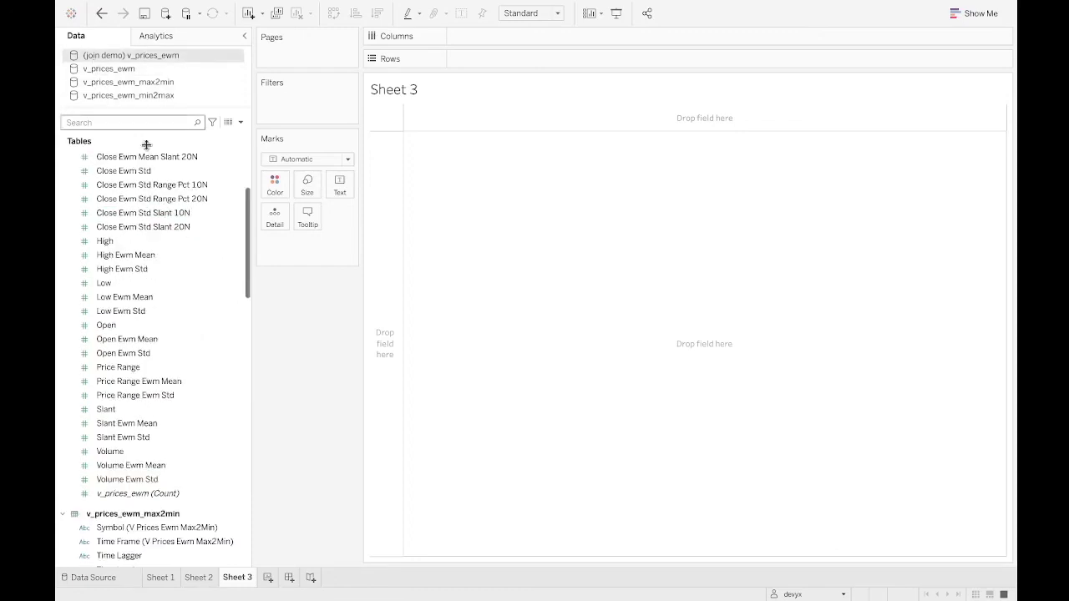
pyautogui.click(167, 187)
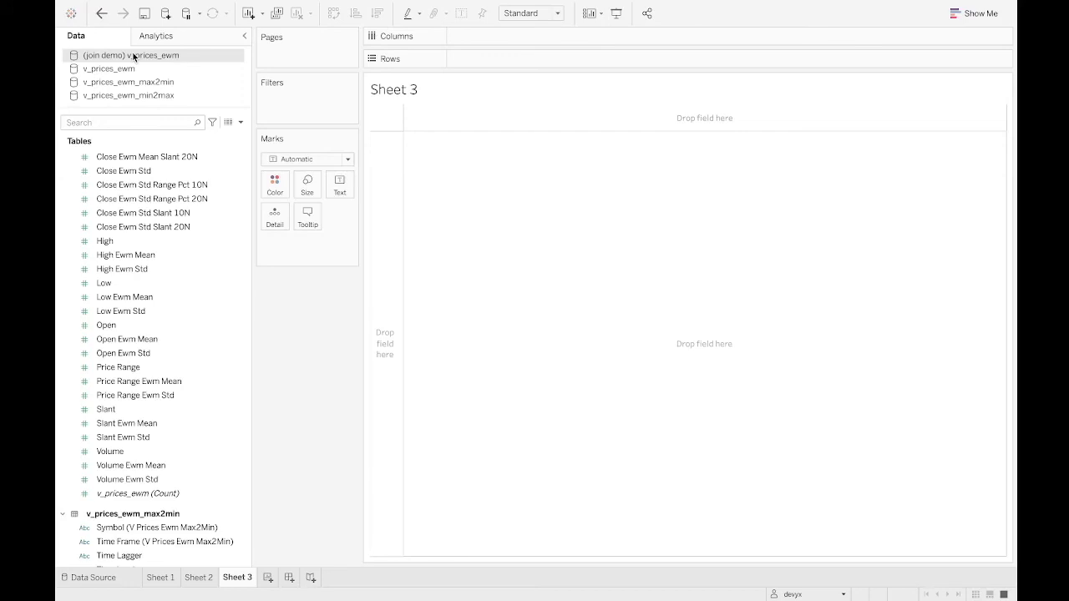
# Review the table relationship behind the (join demo) v_prices_ewm source, then check its two tables in Sheet 3's field list.
pyautogui.rightClick(134, 57)
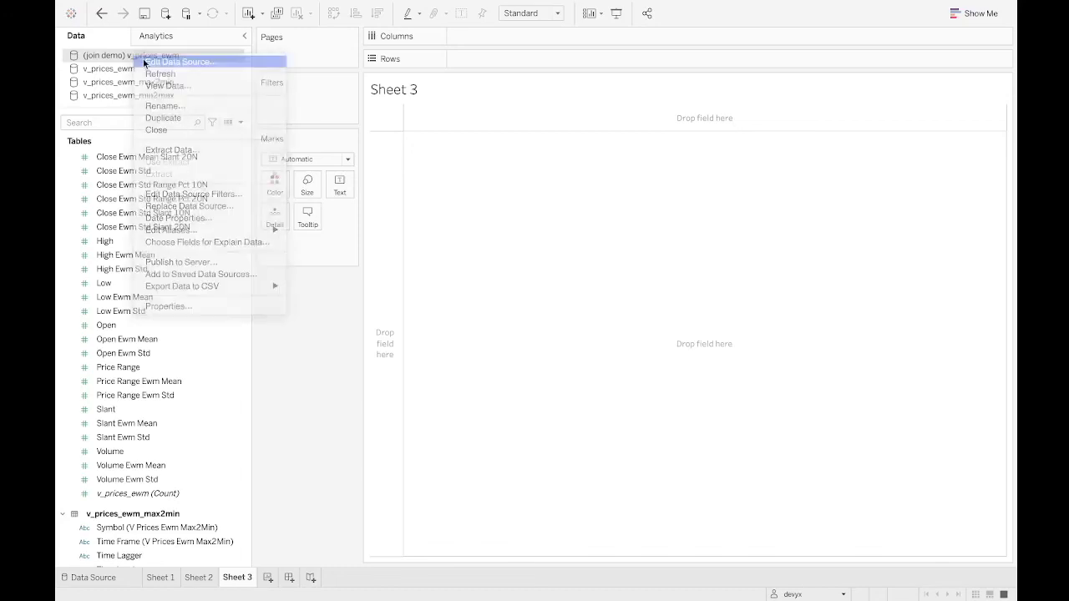
pyautogui.click(158, 62)
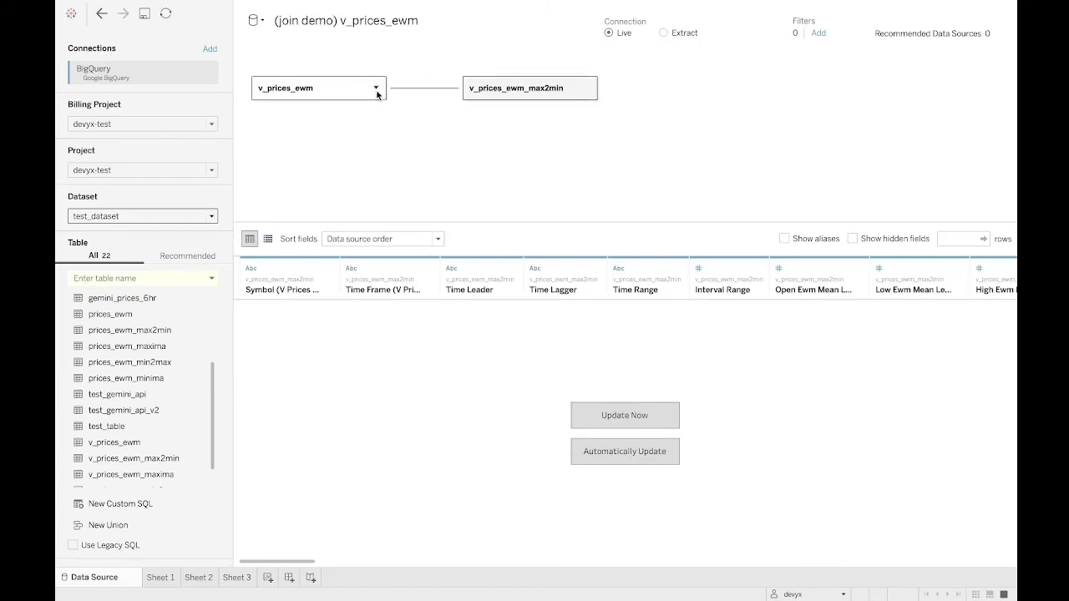
pyautogui.click(230, 578)
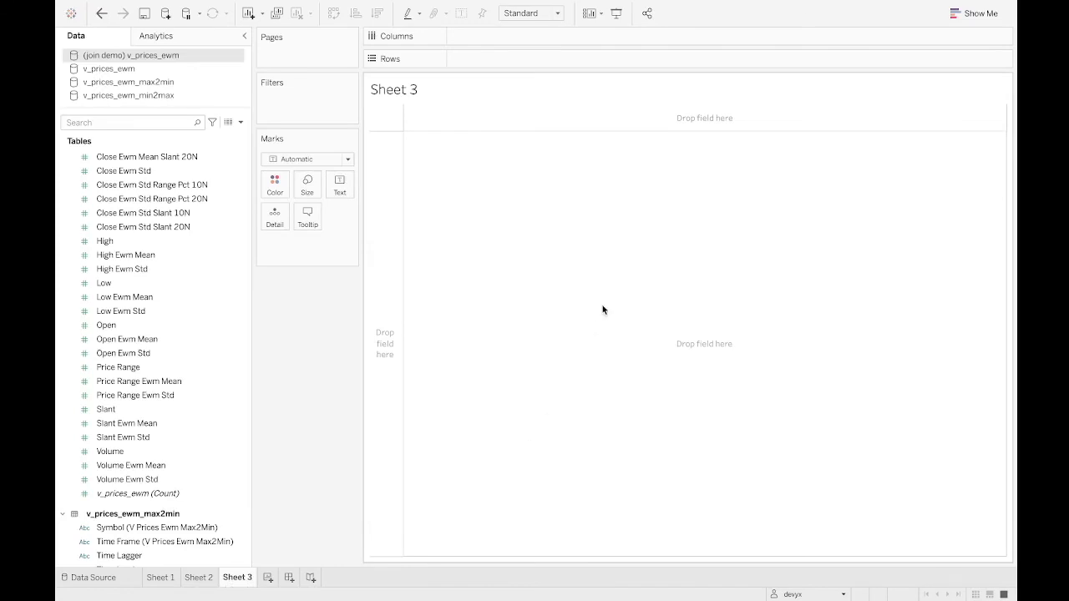
pyautogui.scroll(3, 148, 215)
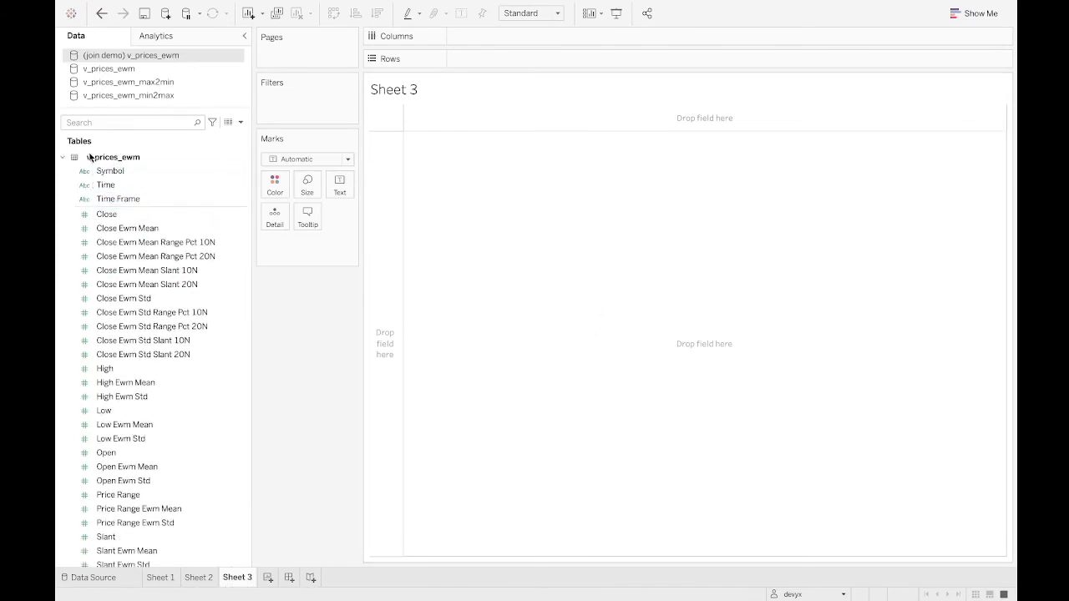
pyautogui.click(62, 157)
pyautogui.click(61, 177)
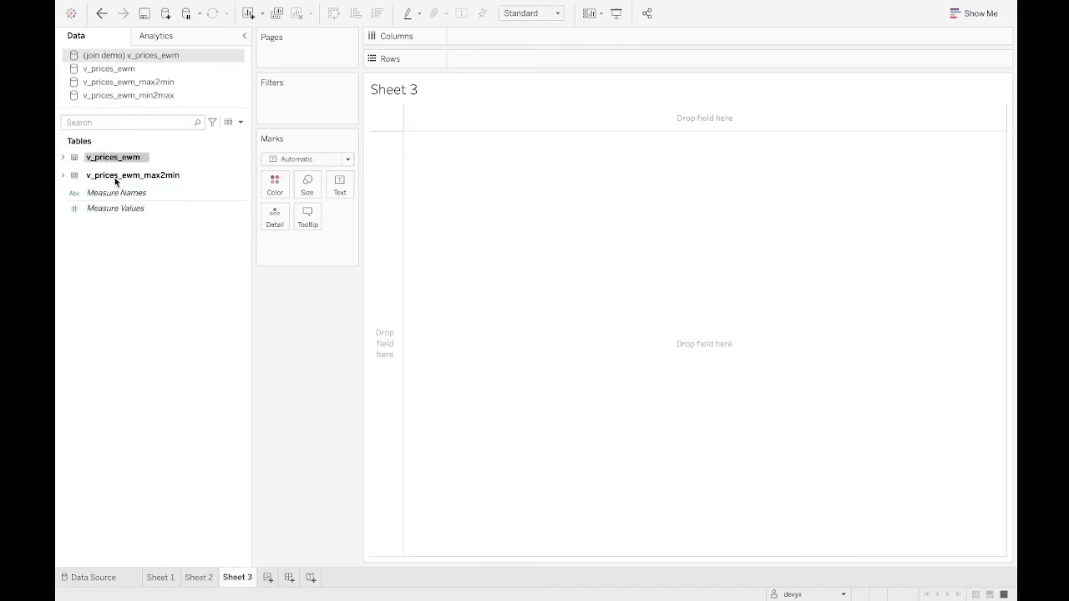
# Change the data type of Time in v_prices_ewm to date and time and place it on Columns as a continuous field.
pyautogui.click(63, 157)
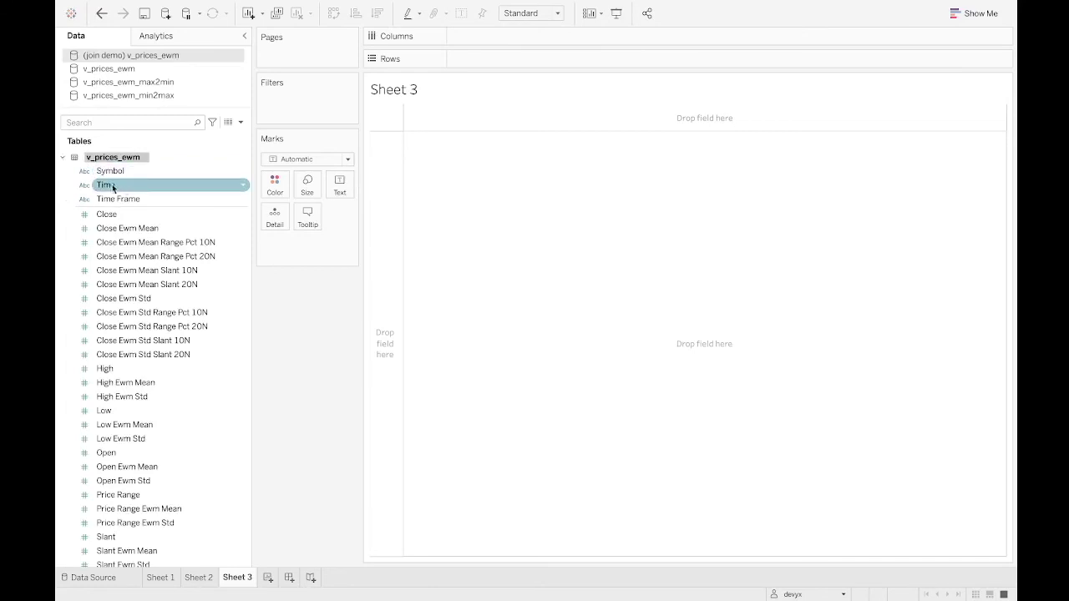
pyautogui.click(85, 185)
pyautogui.click(97, 229)
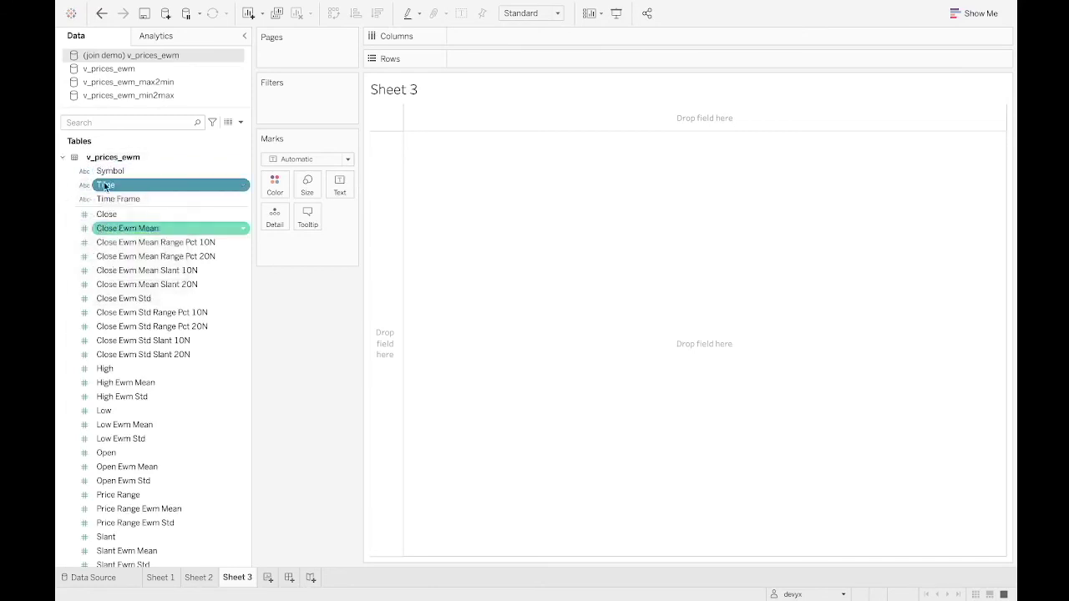
pyautogui.moveTo(117, 186); pyautogui.dragTo(468, 32)
pyautogui.click(501, 135)
pyautogui.doubleClick(514, 123)
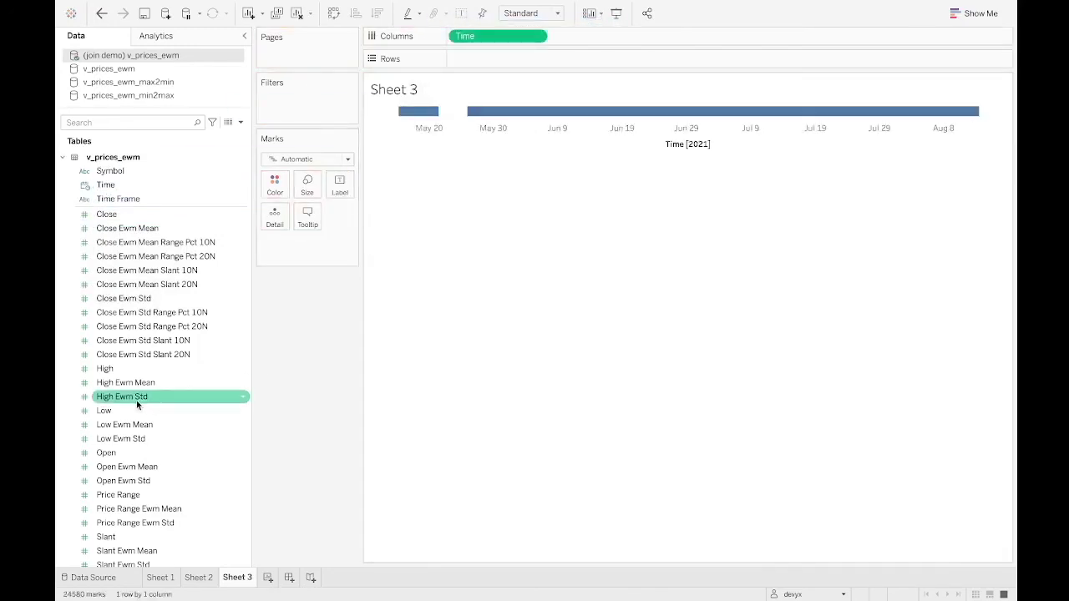
# Filter the sheet by Time to the range of dates from 7/20/2021 to 7/22/2021.
pyautogui.moveTo(493, 33)
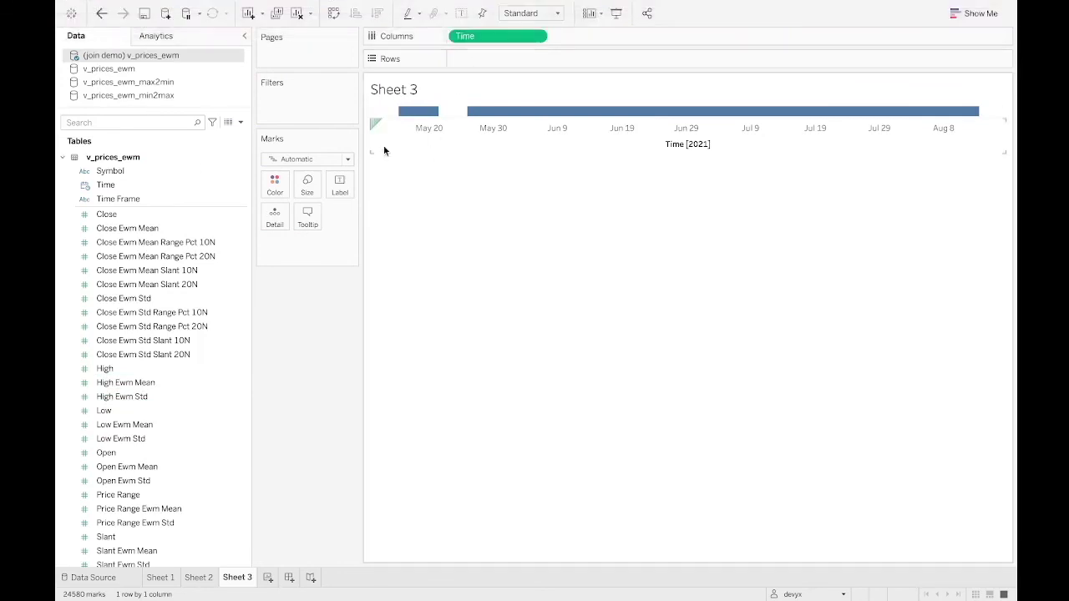
pyautogui.moveTo(133, 183); pyautogui.dragTo(278, 97)
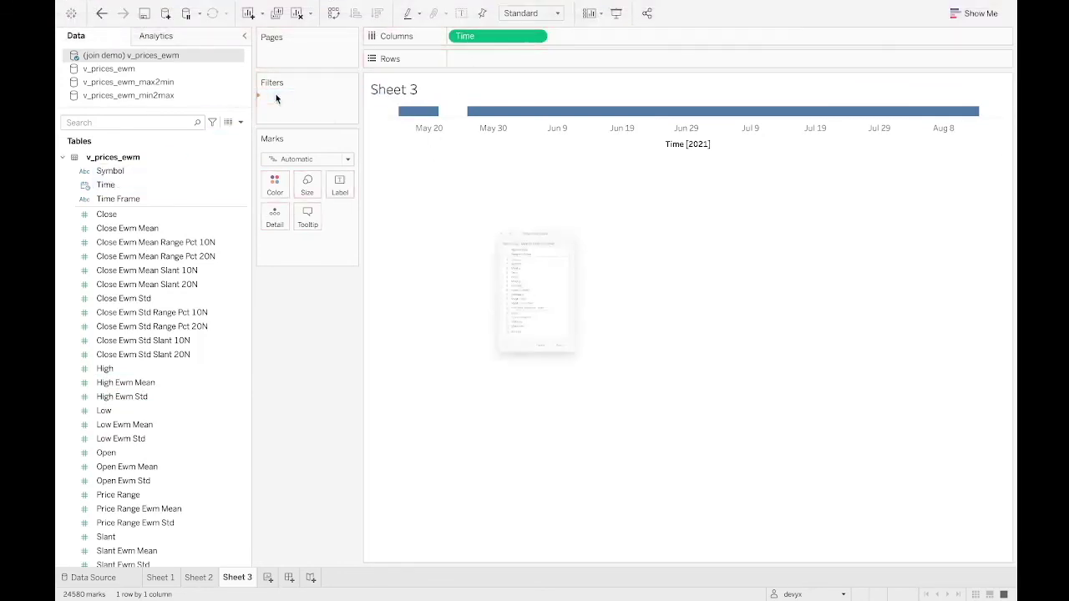
pyautogui.click(511, 184)
pyautogui.doubleClick(511, 184)
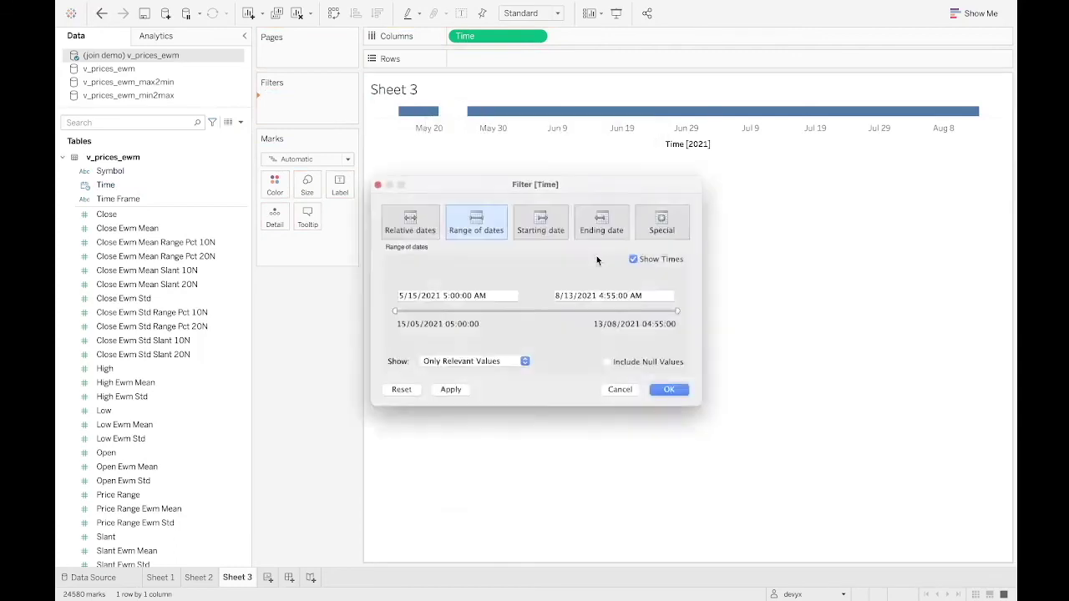
pyautogui.click(406, 297)
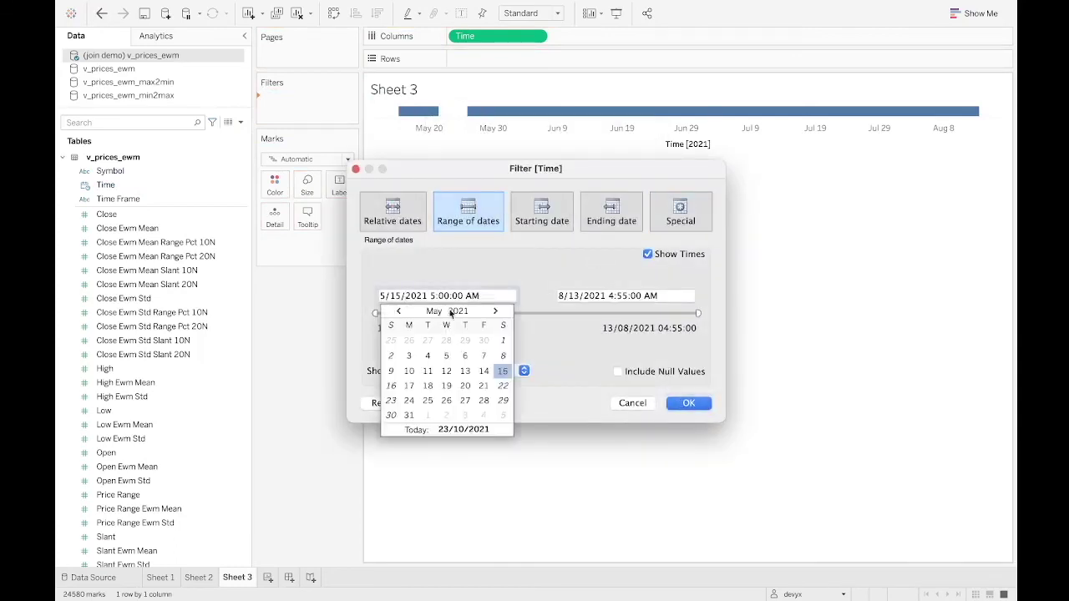
pyautogui.click(497, 311)
pyautogui.click(497, 311)
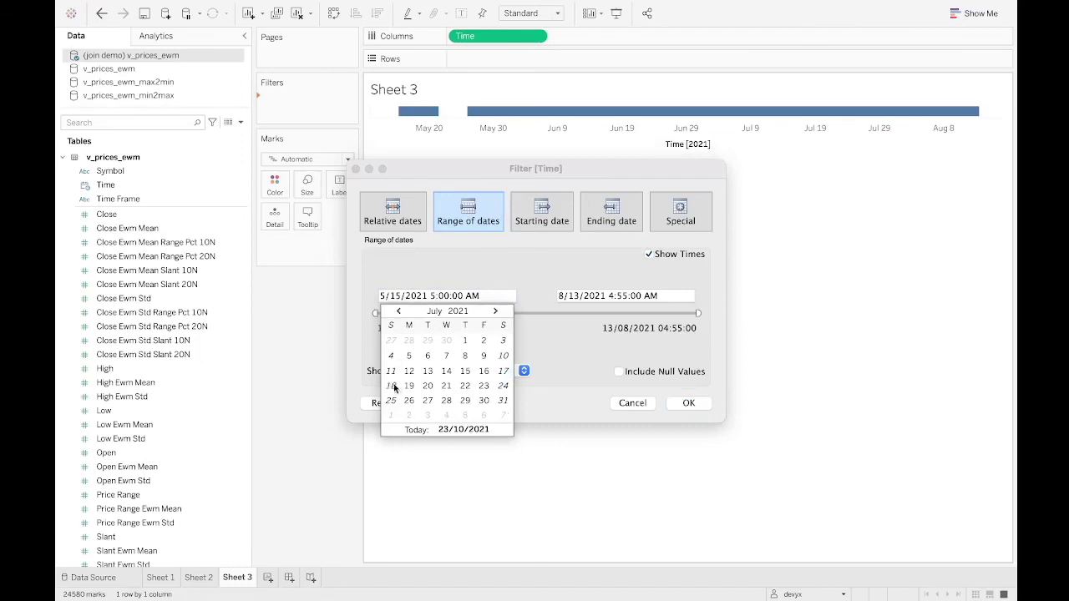
pyautogui.click(428, 387)
pyautogui.click(639, 302)
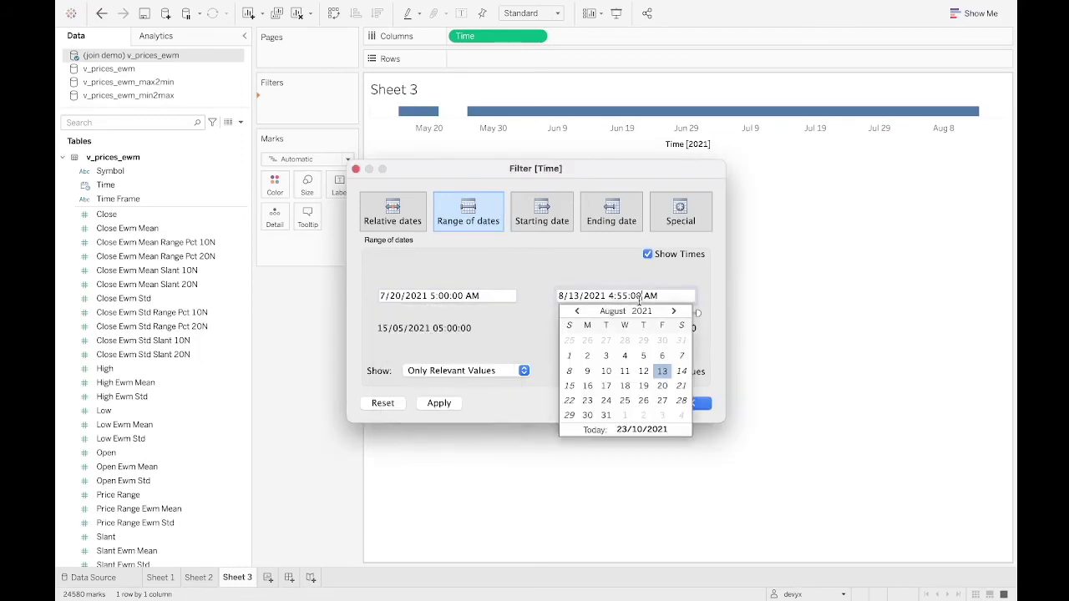
pyautogui.click(576, 311)
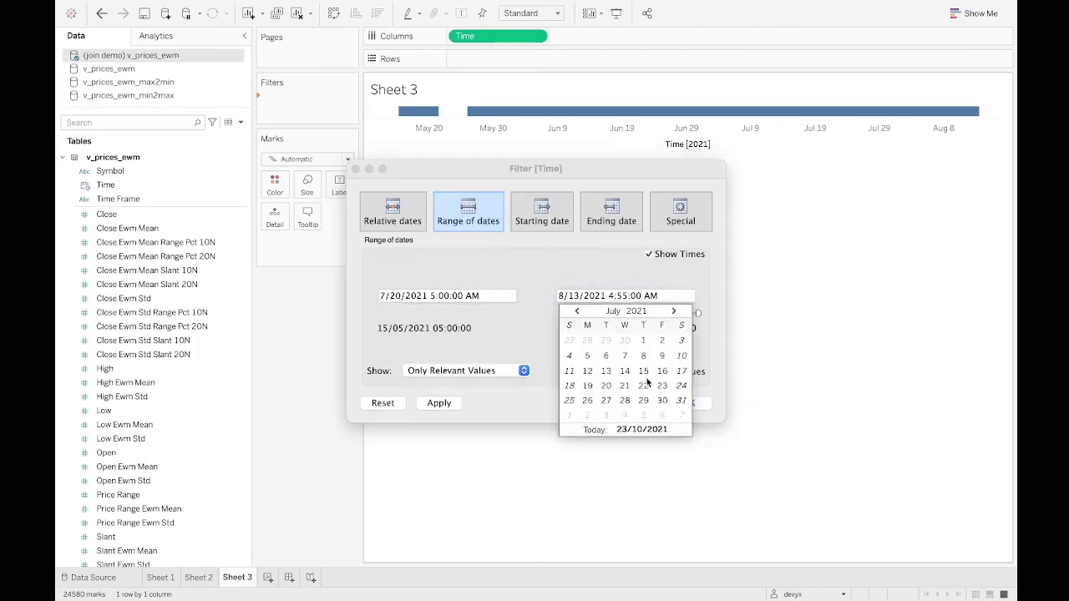
pyautogui.click(643, 384)
pyautogui.click(694, 405)
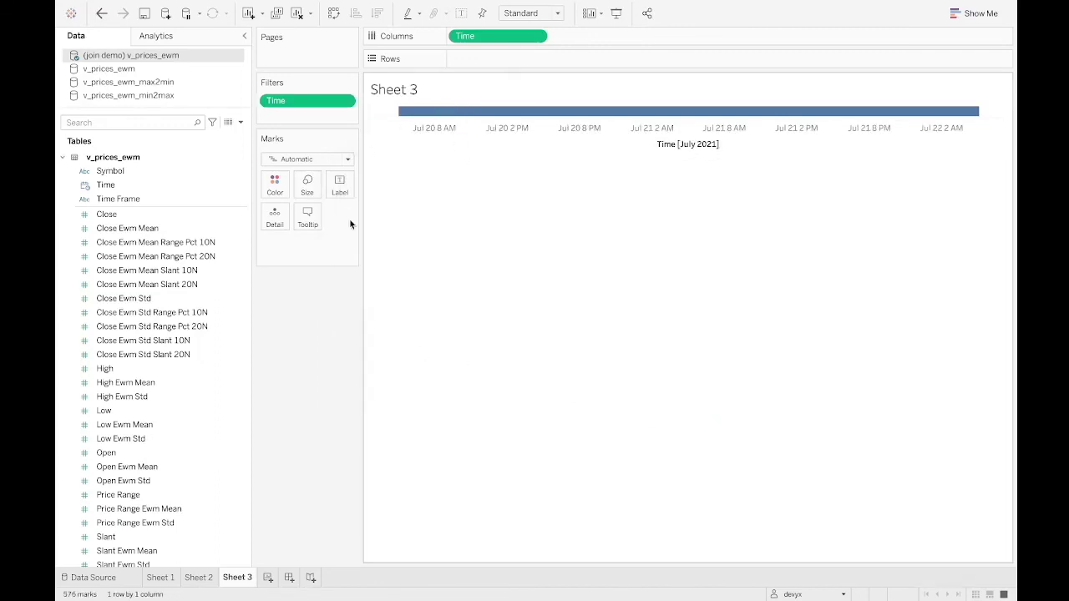
# Plot Close on Rows and add Close Ewm Mean to the same value axis.
pyautogui.moveTo(107, 215); pyautogui.dragTo(461, 66)
pyautogui.click(152, 229)
pyautogui.moveTo(152, 230); pyautogui.dragTo(460, 172)
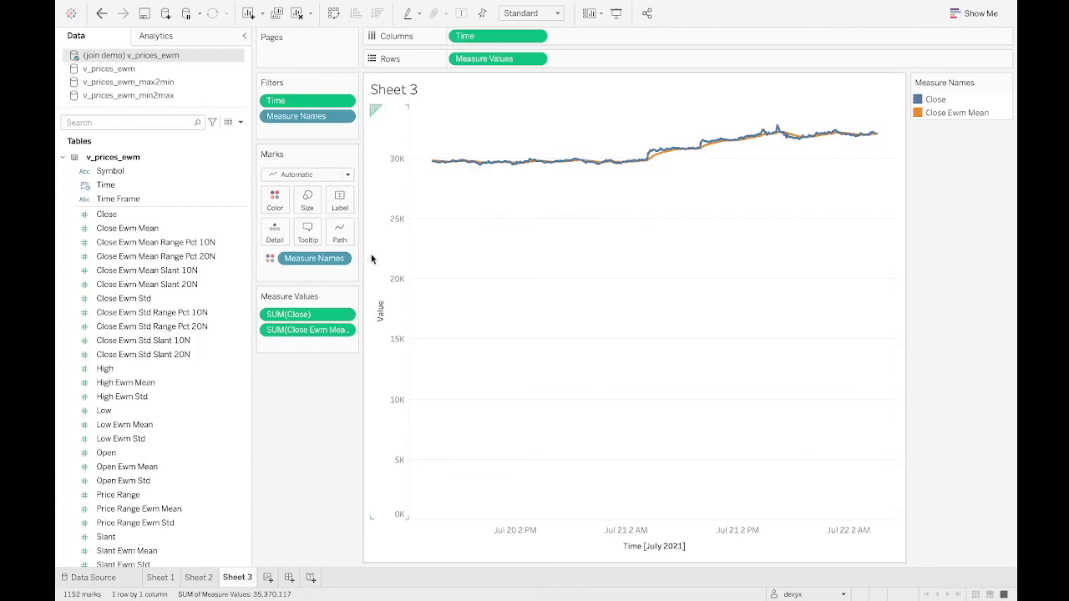
# Add Close Ewm Mean Lagger from v_prices_ewm_max2min to the chart as a dual axis.
pyautogui.scroll(-3, 148, 436)
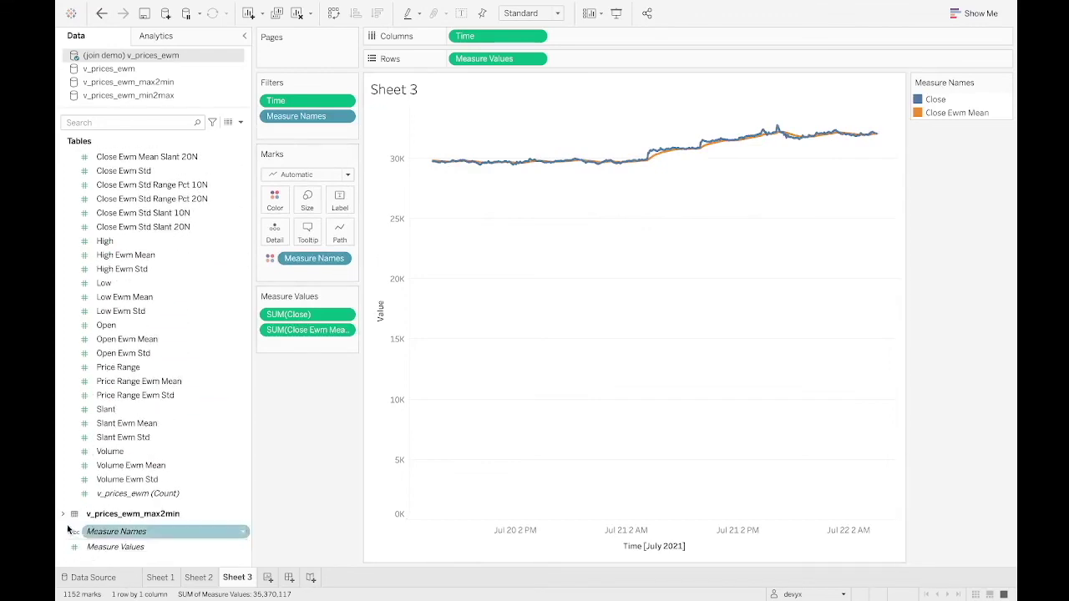
pyautogui.click(64, 514)
pyautogui.scroll(-5, 125, 510)
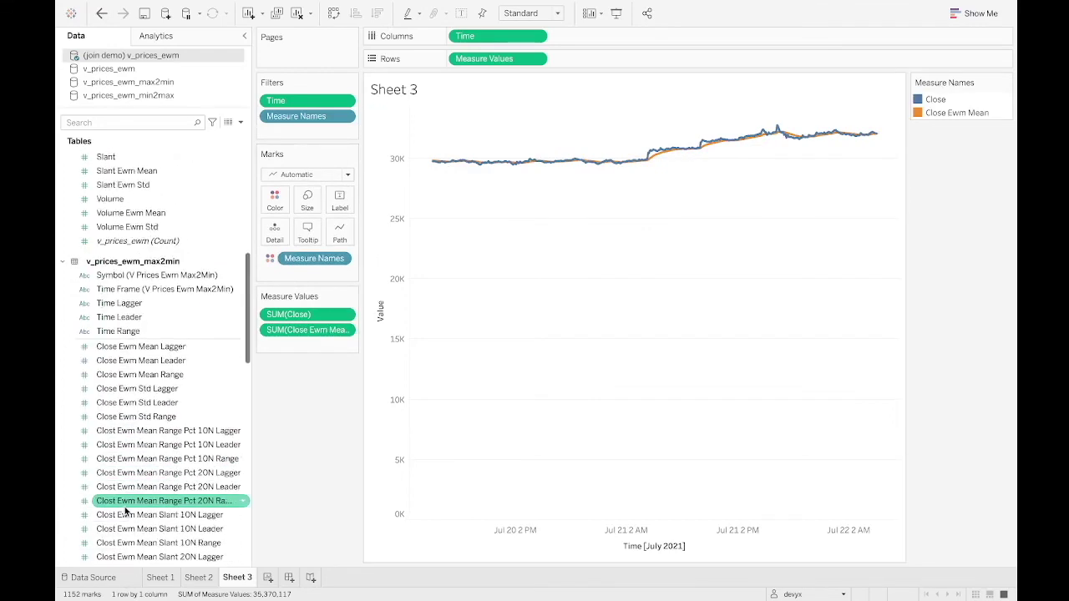
pyautogui.scroll(-1, 125, 510)
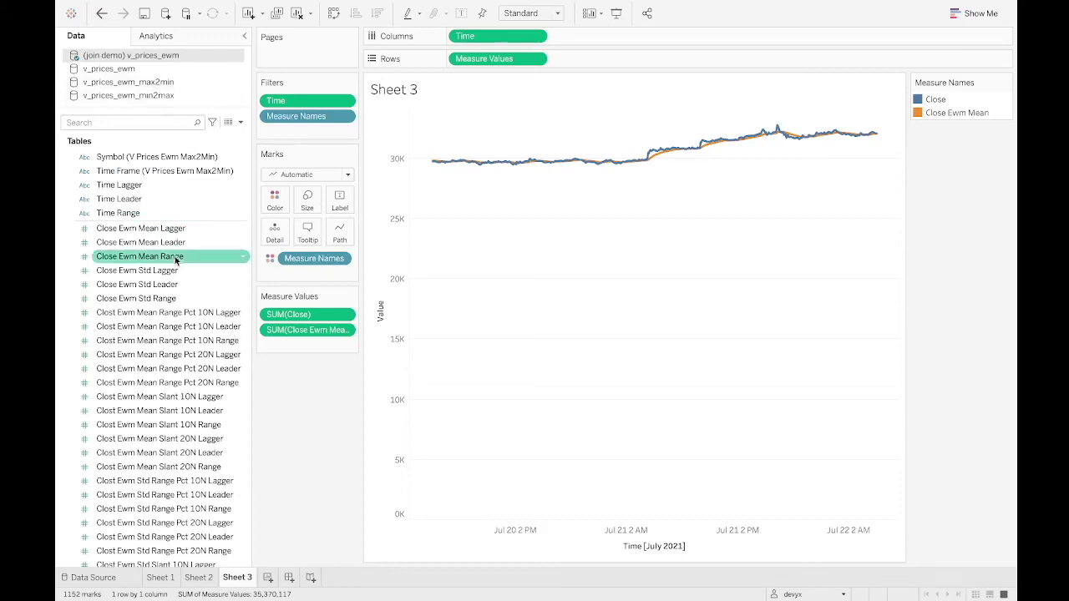
pyautogui.moveTo(167, 228); pyautogui.dragTo(787, 372)
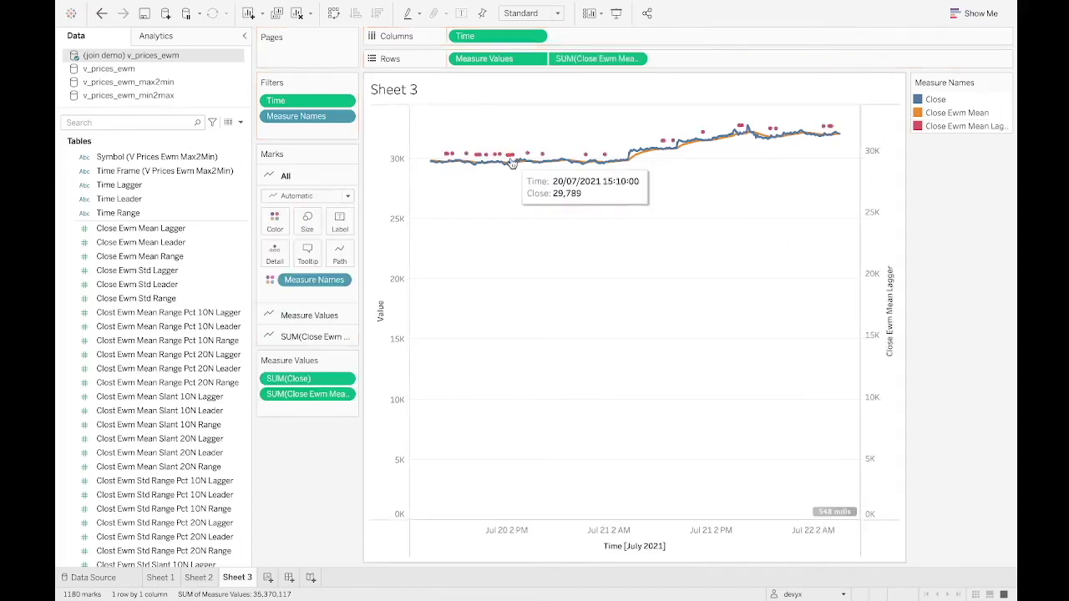
# Synchronize the Close Ewm Mean Lagger axis with the Value axis and stop the Value axis range from including zero.
pyautogui.rightClick(881, 215)
pyautogui.click(892, 288)
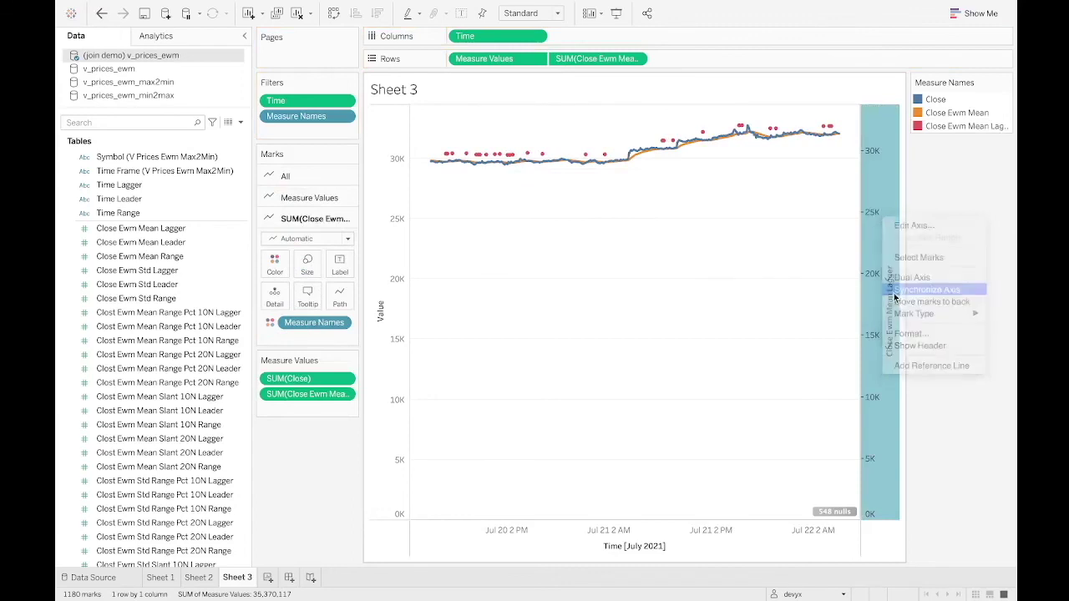
pyautogui.rightClick(407, 246)
pyautogui.click(434, 253)
pyautogui.click(616, 176)
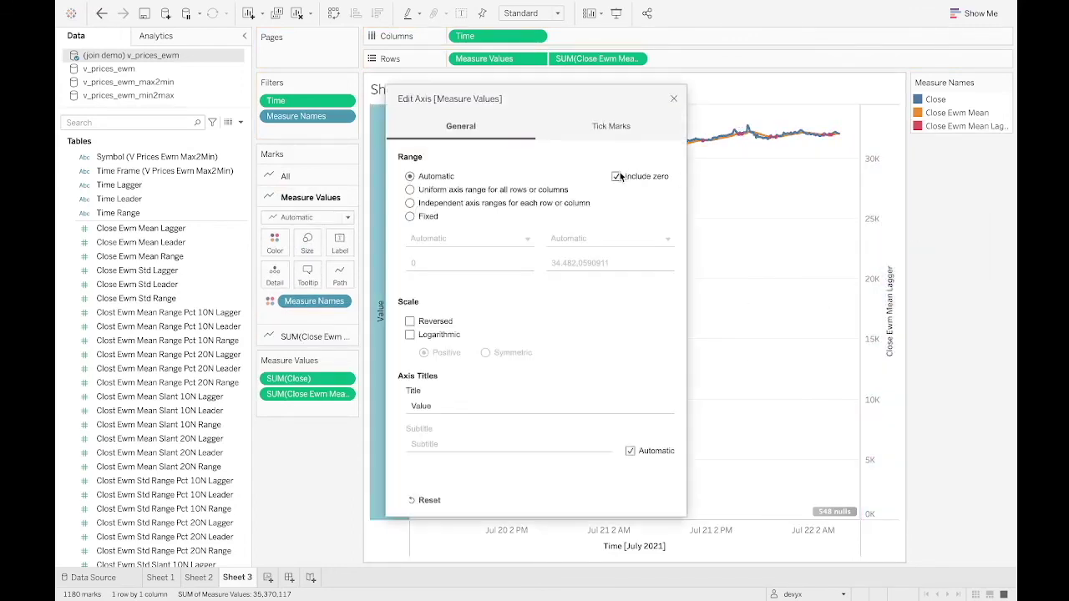
pyautogui.click(673, 98)
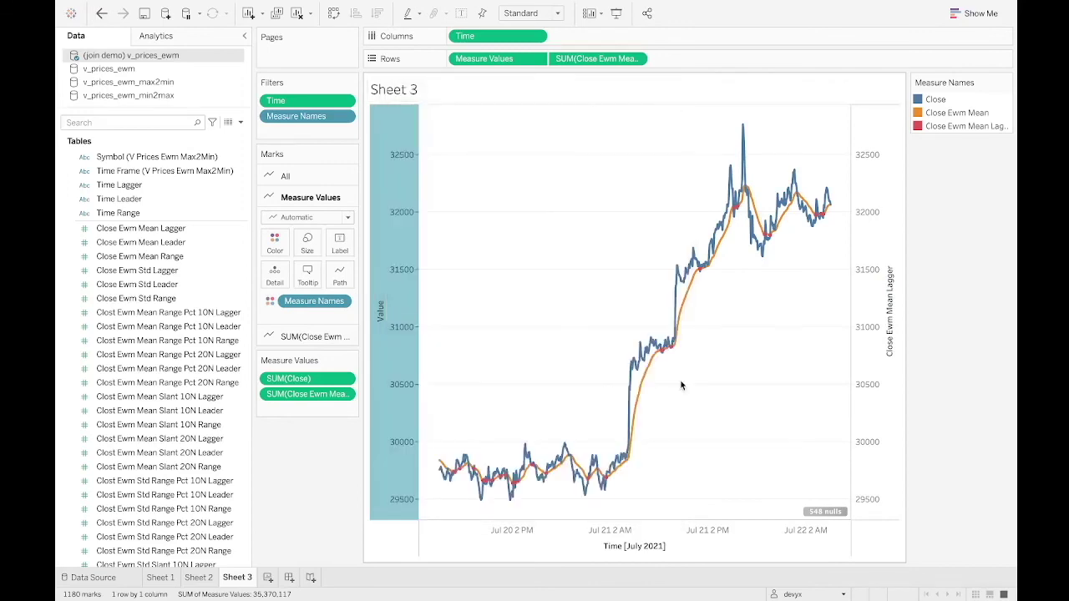
# Recolor the measures in the chart, making Close gray and Close Ewm Mean blue.
pyautogui.click(955, 112)
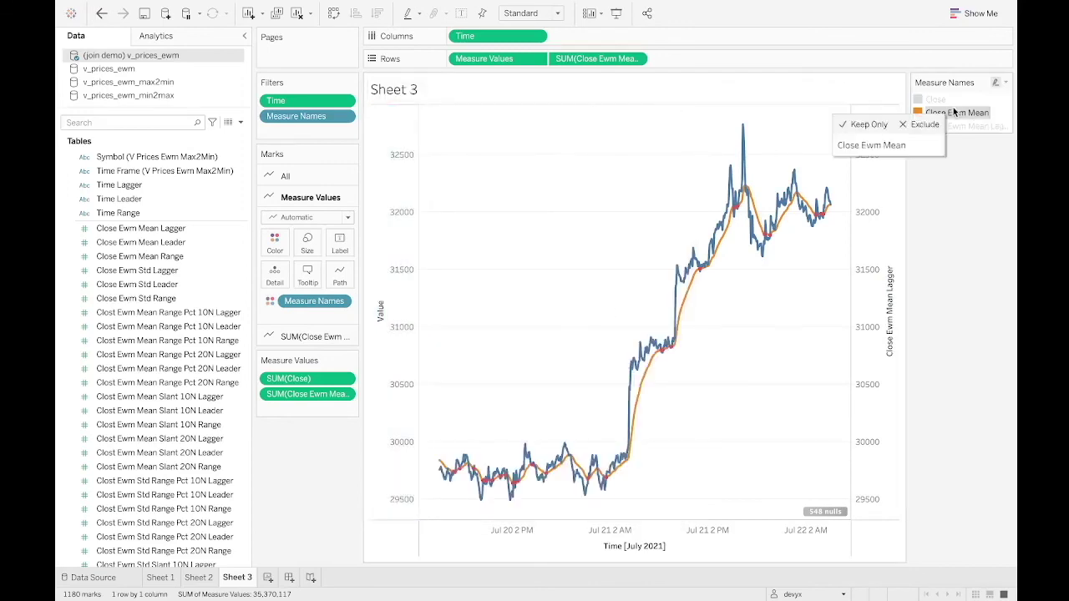
pyautogui.click(274, 243)
pyautogui.click(368, 294)
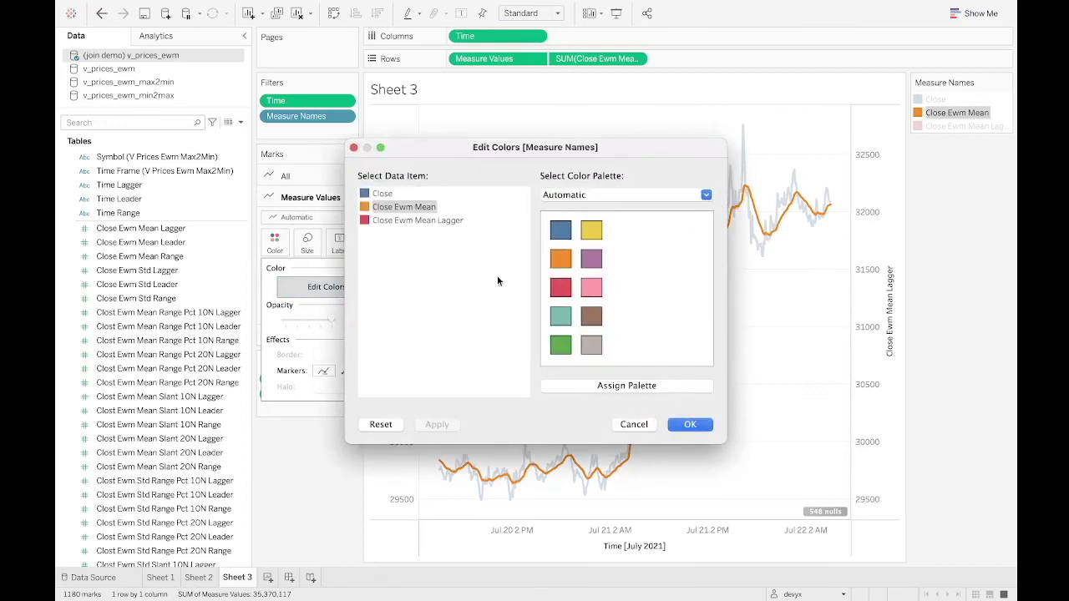
pyautogui.click(383, 194)
pyautogui.click(591, 344)
pyautogui.click(404, 207)
pyautogui.click(560, 229)
pyautogui.click(690, 424)
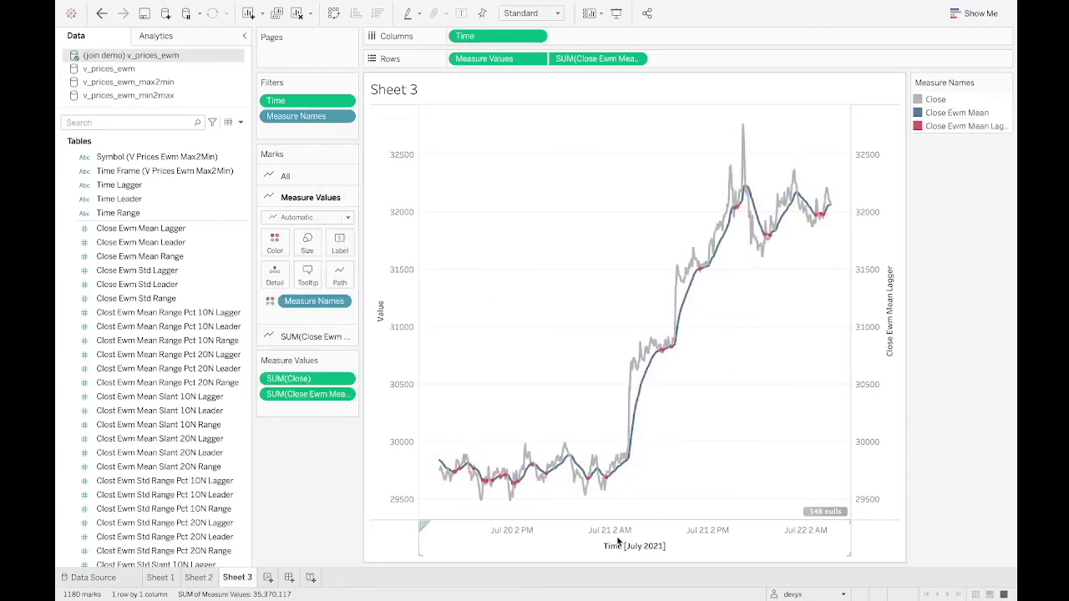
# Compare the blended chart on Sheet 1 with the relationship-based chart on Sheet 3.
pyautogui.click(203, 582)
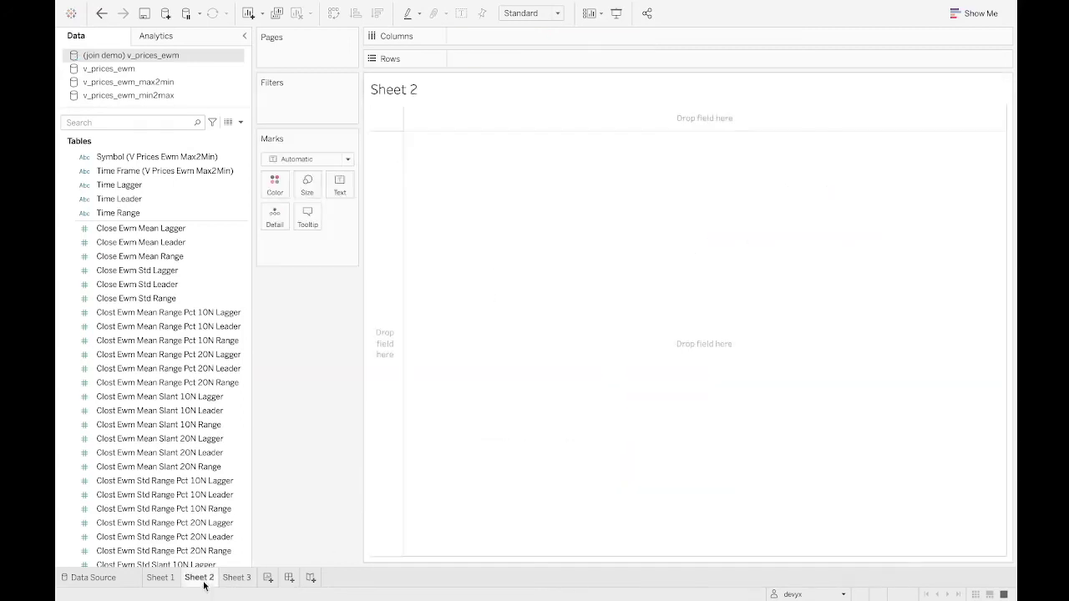
pyautogui.click(173, 579)
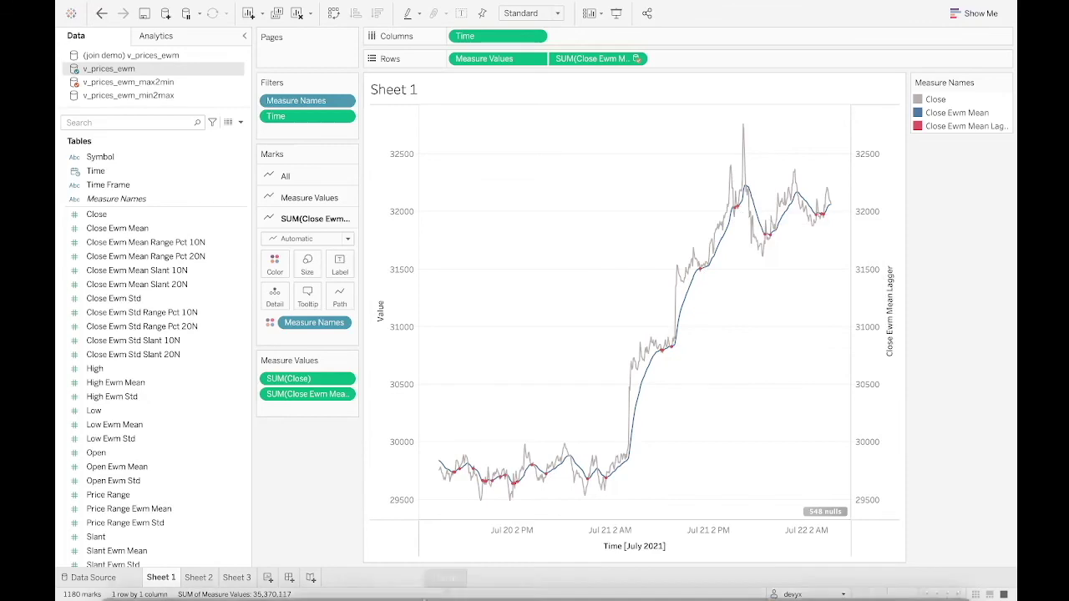
pyautogui.click(236, 577)
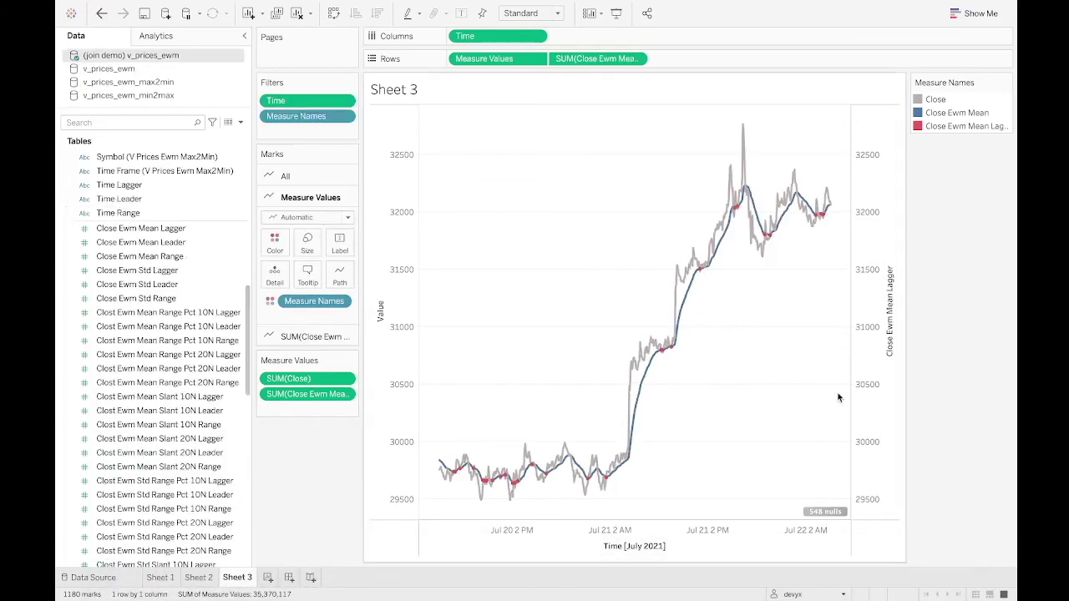